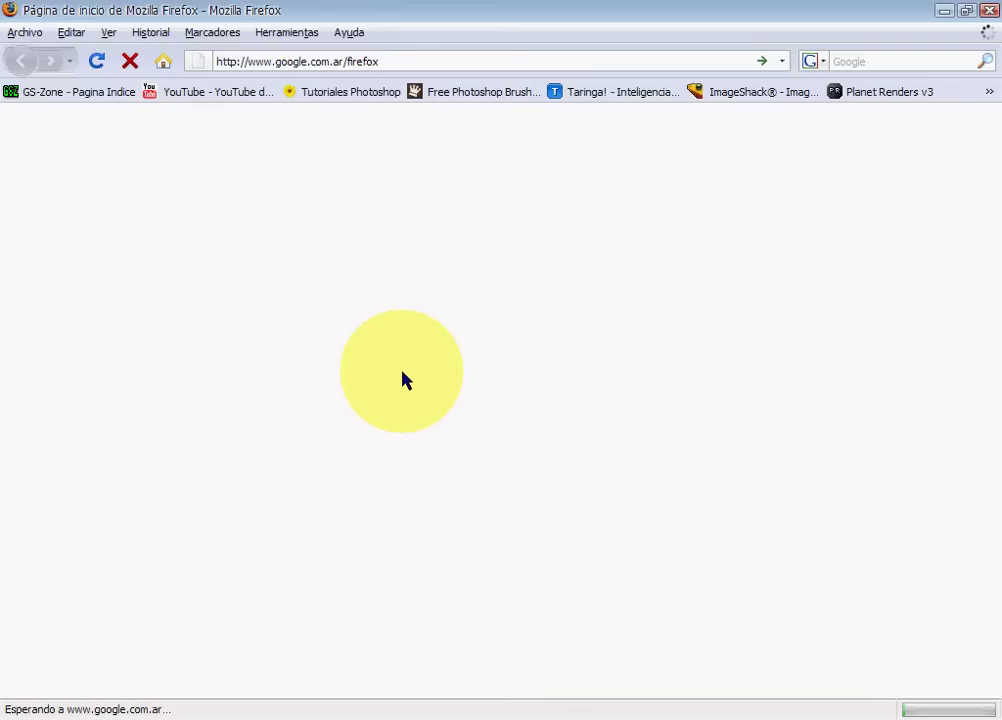
# Run a Google Images search for 'tigres'
pyautogui.click(99, 127)
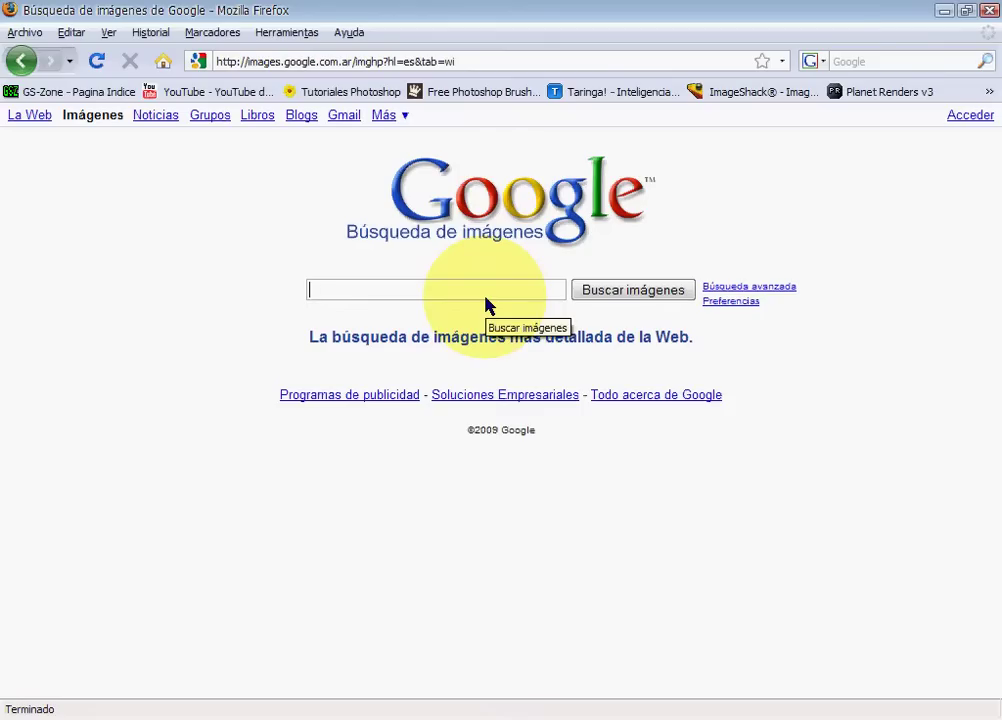
pyautogui.write('tigres')
pyautogui.press('Return')
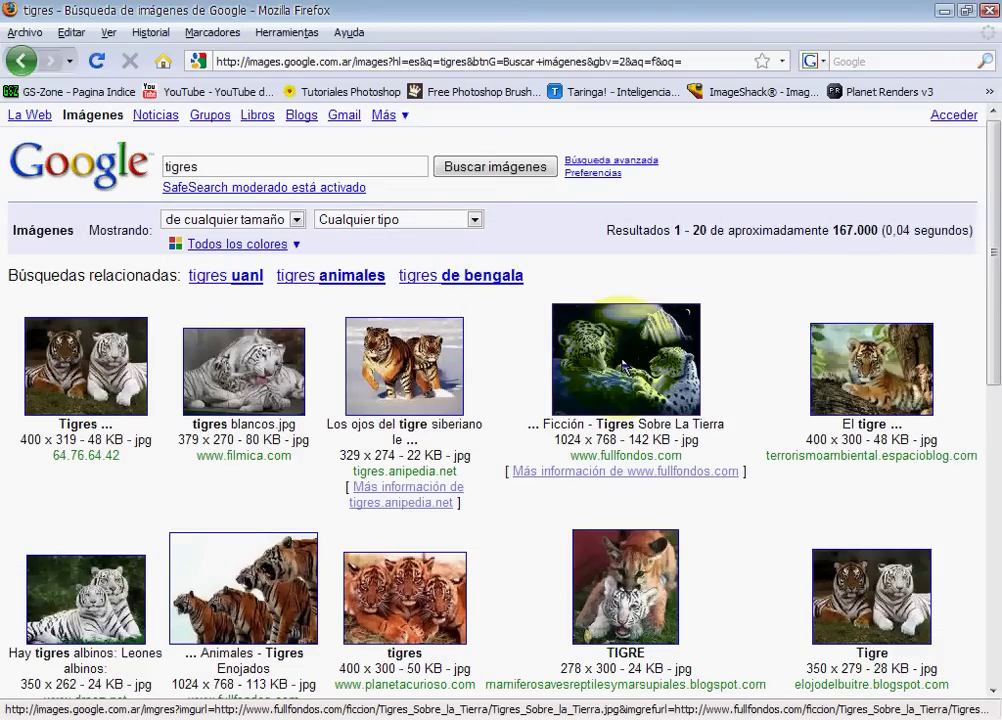
# Save the full-size snow leopard image Tigres_Sobre_la_Tierra.jpg to Escritorio and close Firefox
pyautogui.click(624, 365)
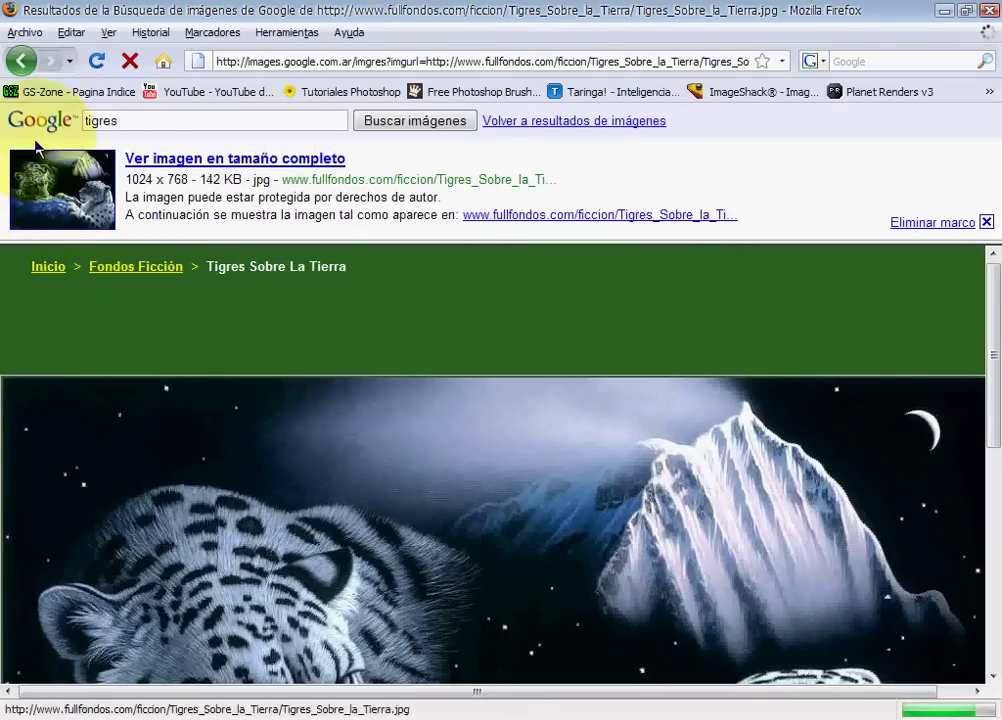
pyautogui.click(44, 178)
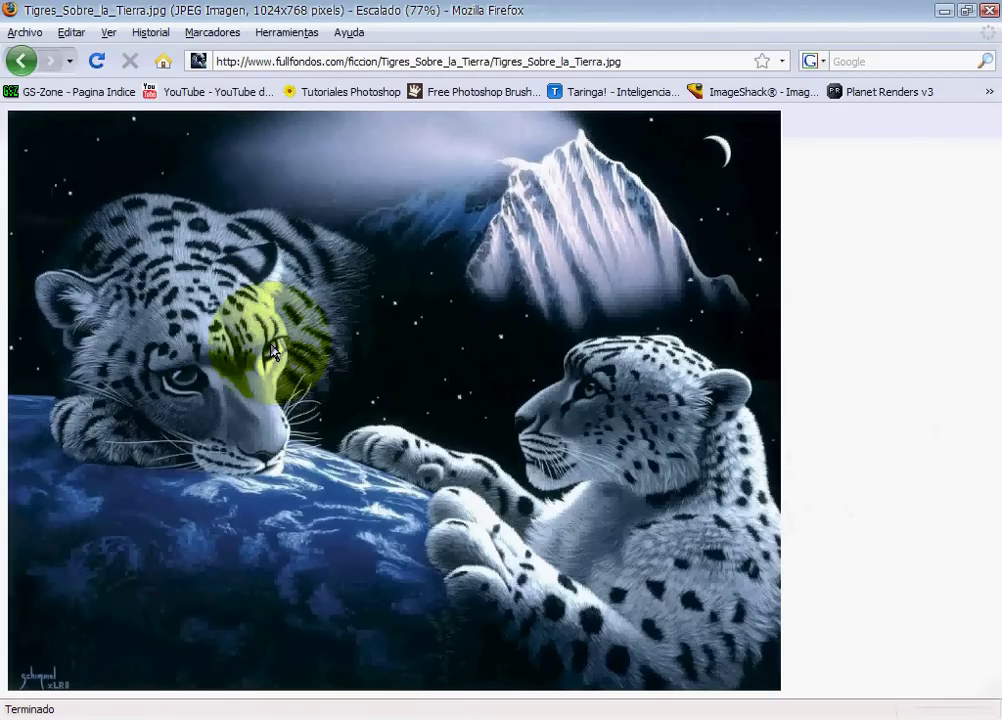
pyautogui.rightClick(272, 346)
pyautogui.click(354, 404)
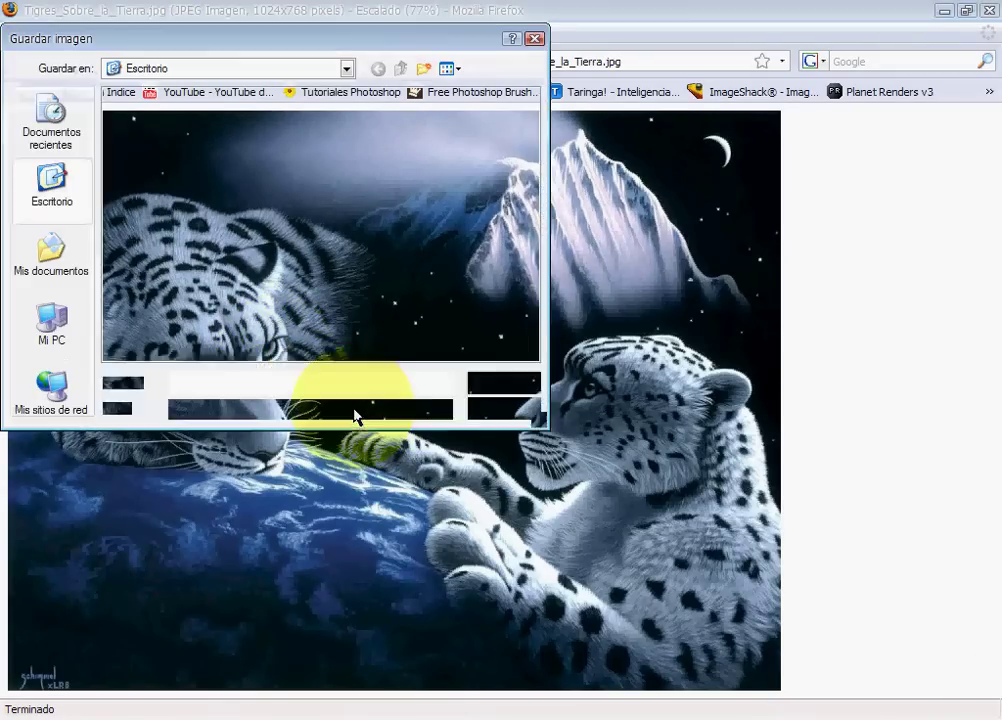
pyautogui.click(478, 383)
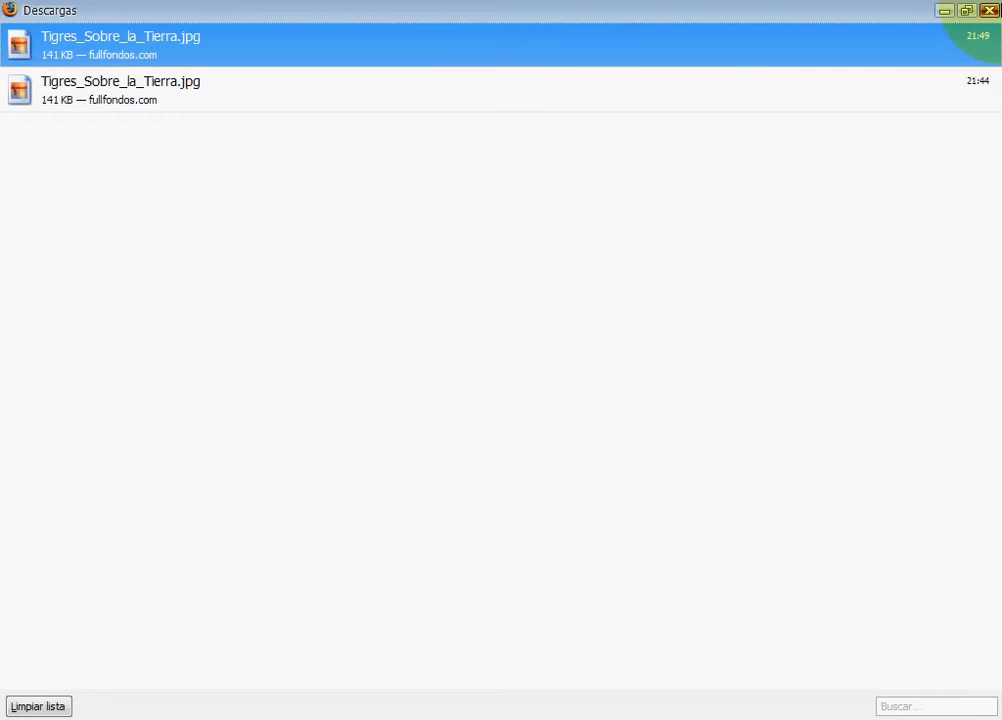
pyautogui.click(989, 10)
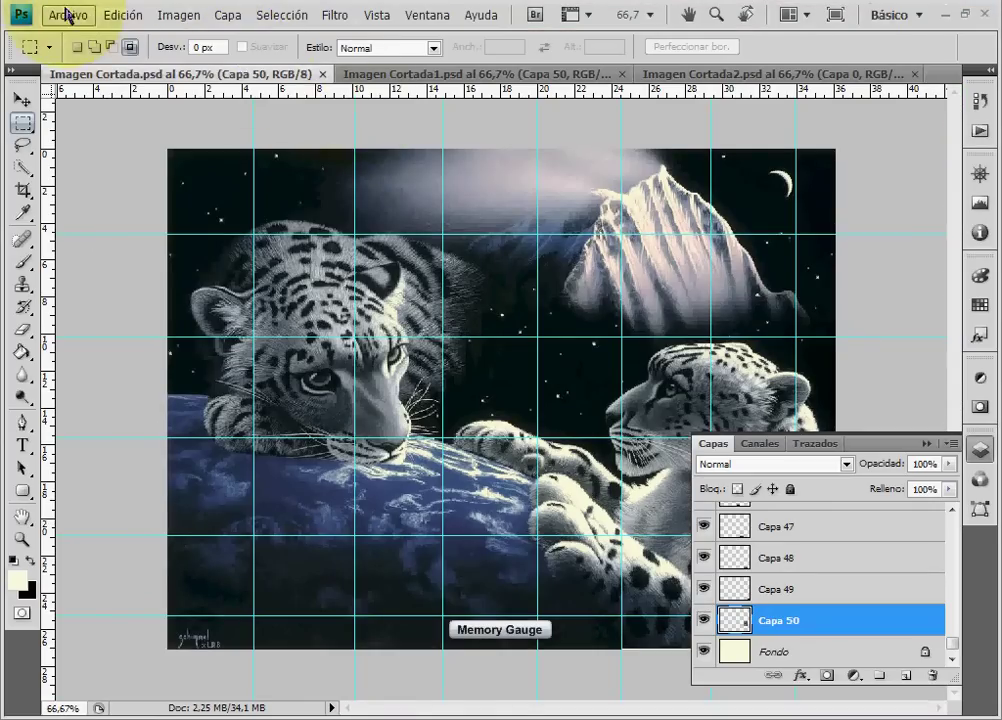
# Open Tigres_Sobre_la_Tierra.jpg from the Escritorio folder via Archivo > Abrir
pyautogui.click(68, 14)
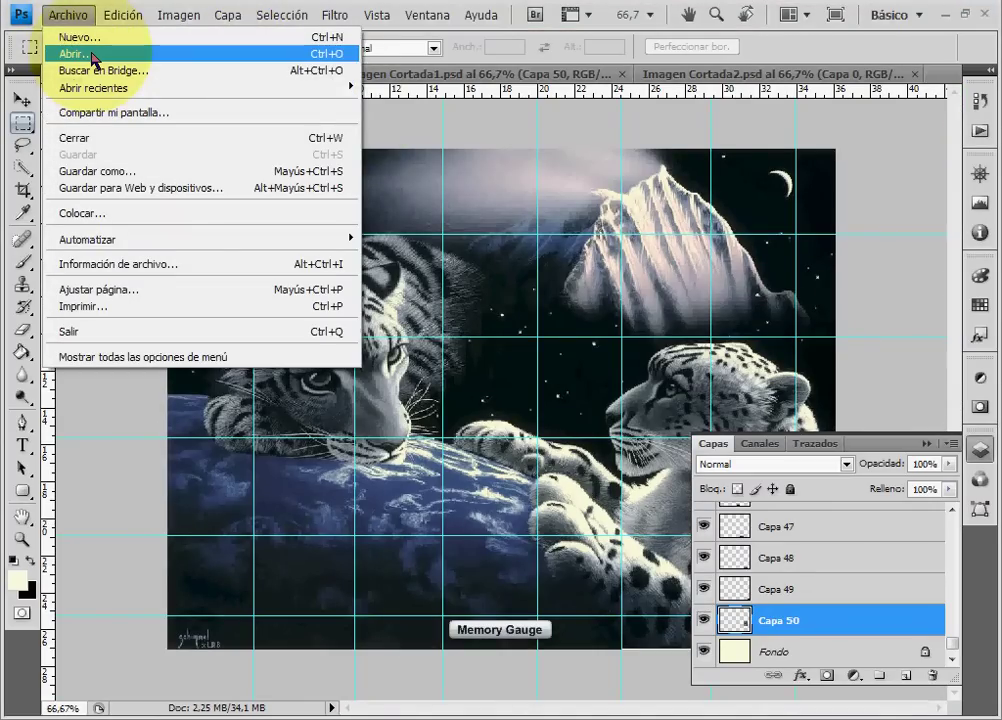
pyautogui.click(92, 55)
pyautogui.click(275, 200)
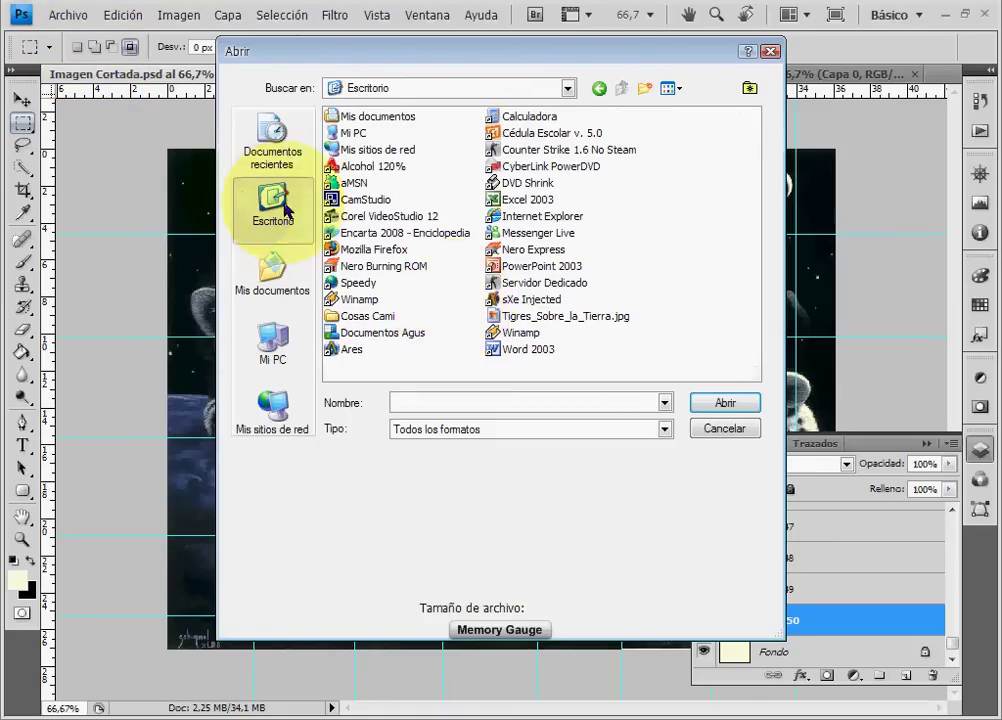
pyautogui.doubleClick(533, 316)
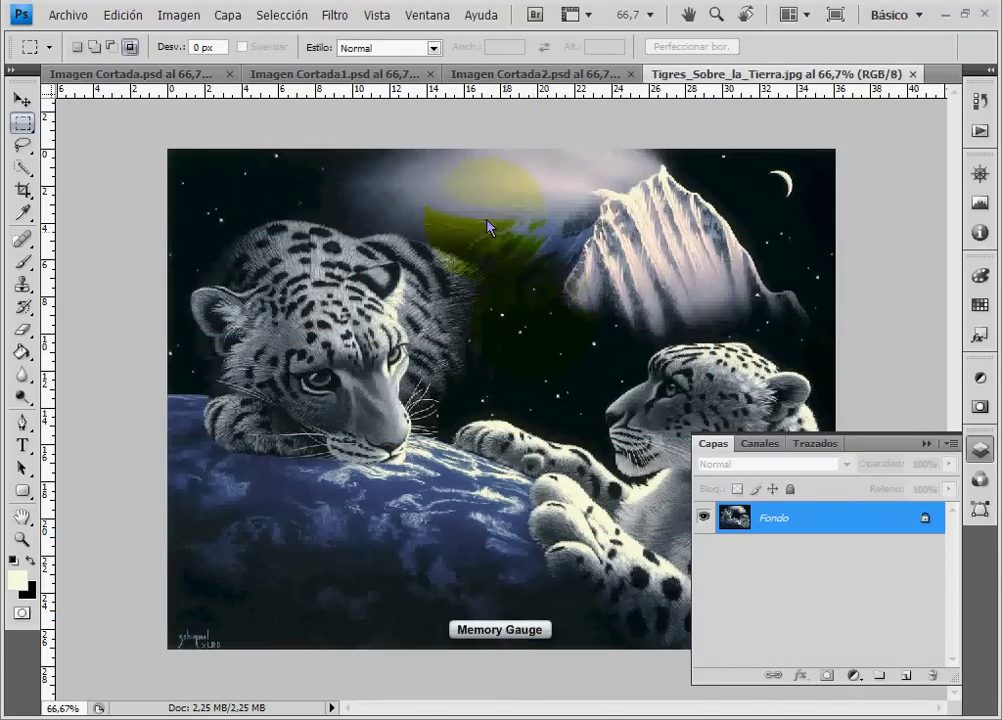
# Add a new layer, Capa 1, filled with the cream foreground colour
pyautogui.click(905, 676)
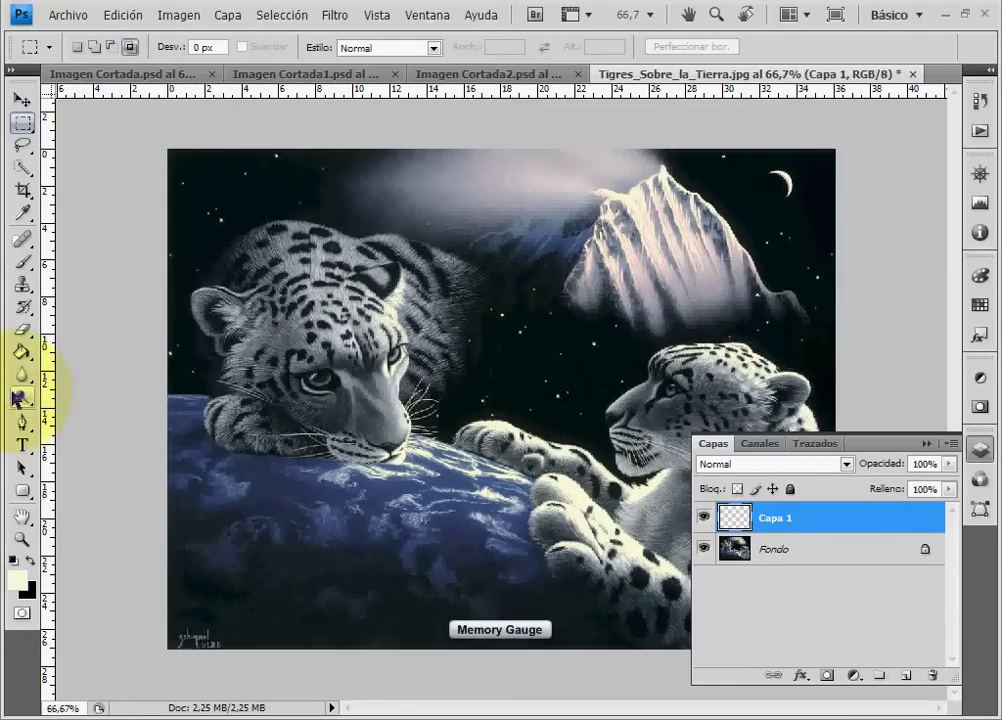
pyautogui.click(21, 352)
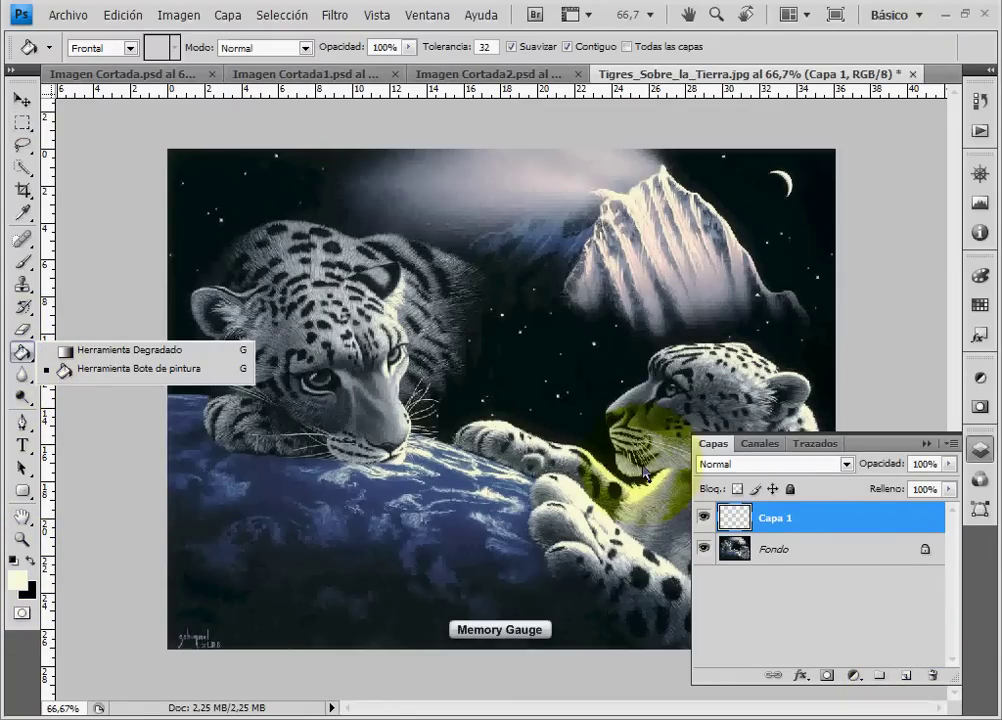
pyautogui.hotkey('alt', 'BackSpace')
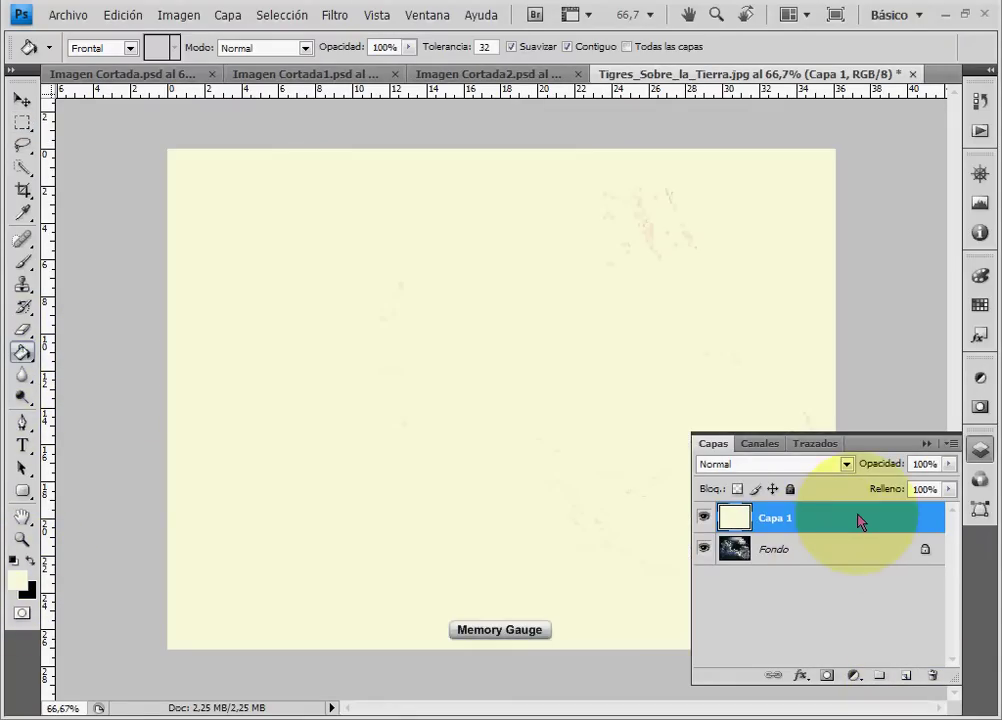
pyautogui.moveTo(860, 521)
pyautogui.mouseDown()
pyautogui.moveTo(873, 574)
pyautogui.moveTo(866, 588)
pyautogui.moveTo(855, 557)
pyautogui.mouseUp()
# Unlock the Fondo background as Capa 0 and move it above the cream layer
pyautogui.click(866, 557)
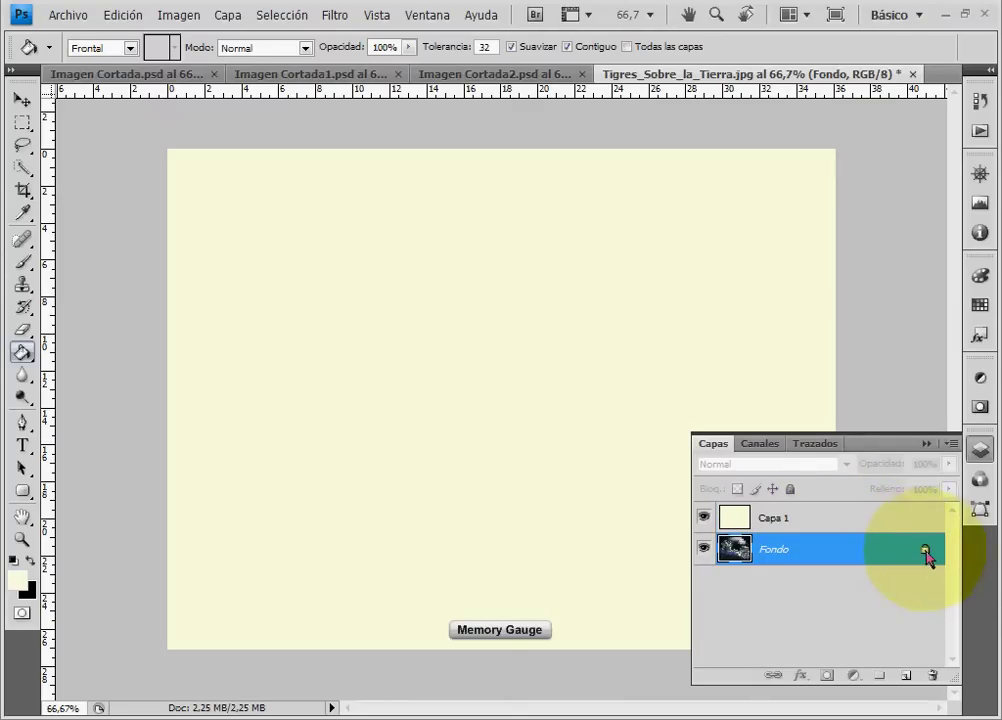
pyautogui.doubleClick(886, 563)
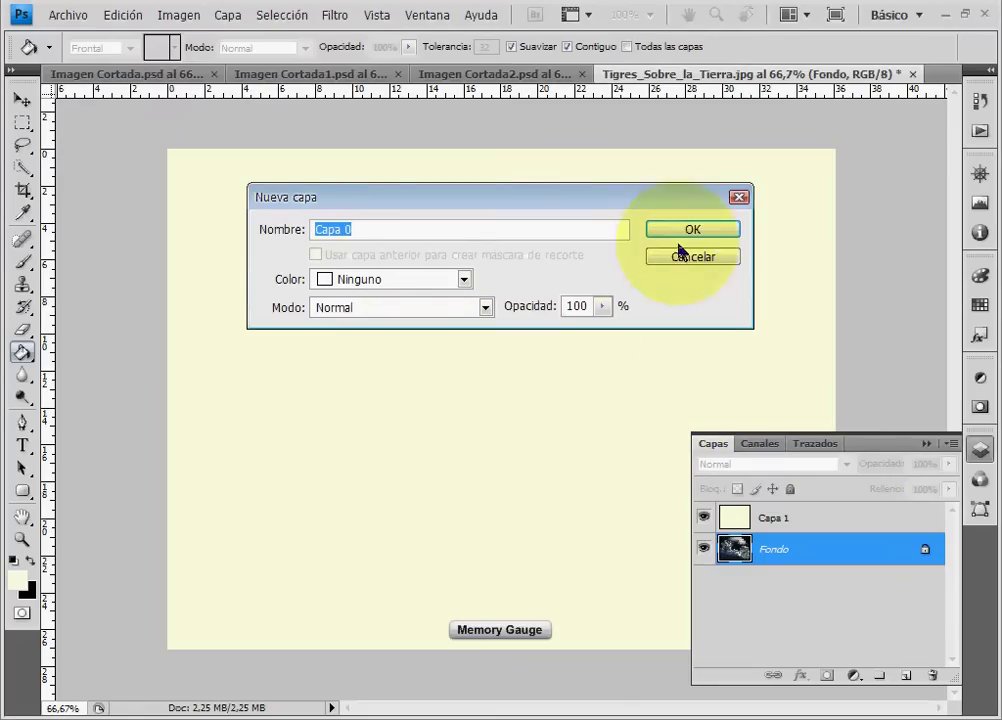
pyautogui.click(702, 238)
pyautogui.moveTo(872, 549); pyautogui.dragTo(860, 520)
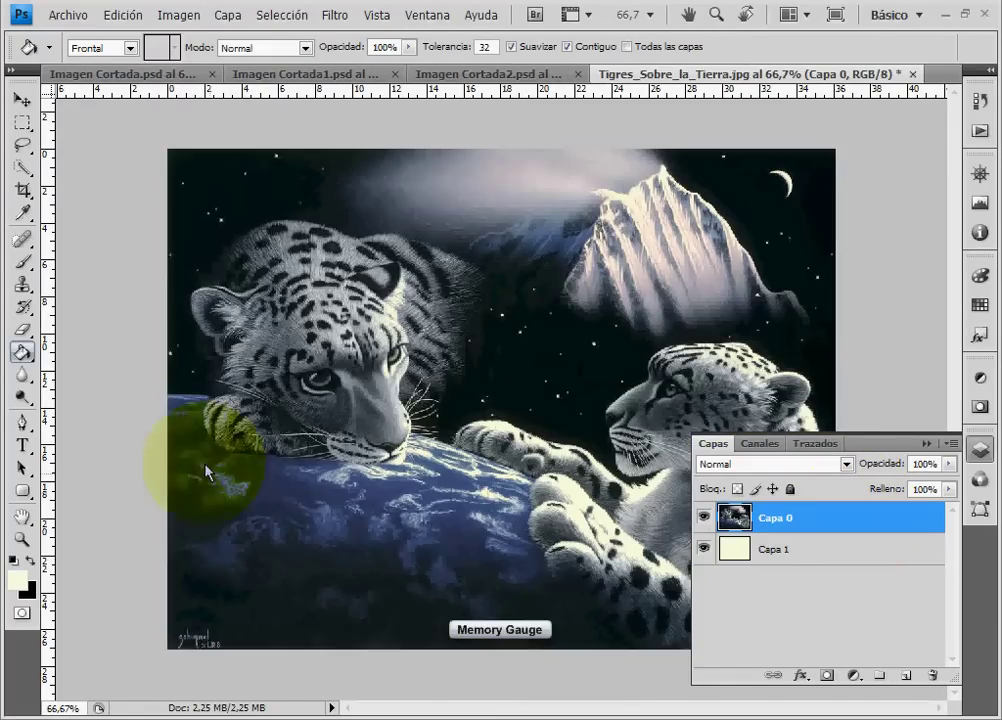
# With snapping on, drag horizontal and vertical guides across the leopard image to form a tile grid
pyautogui.click(372, 24)
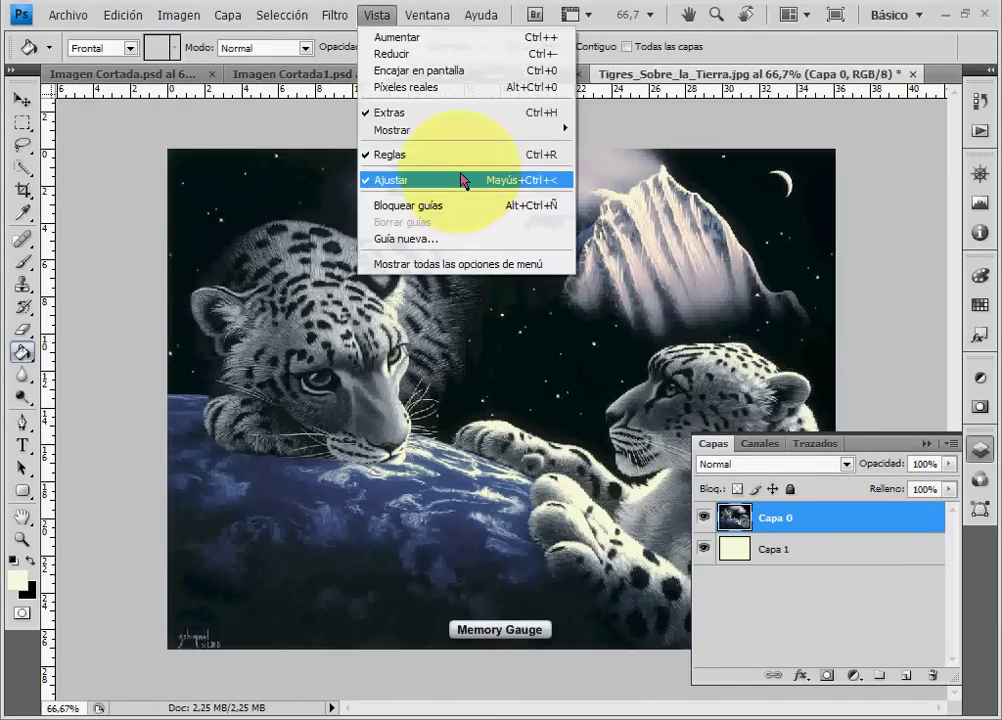
pyautogui.click(368, 14)
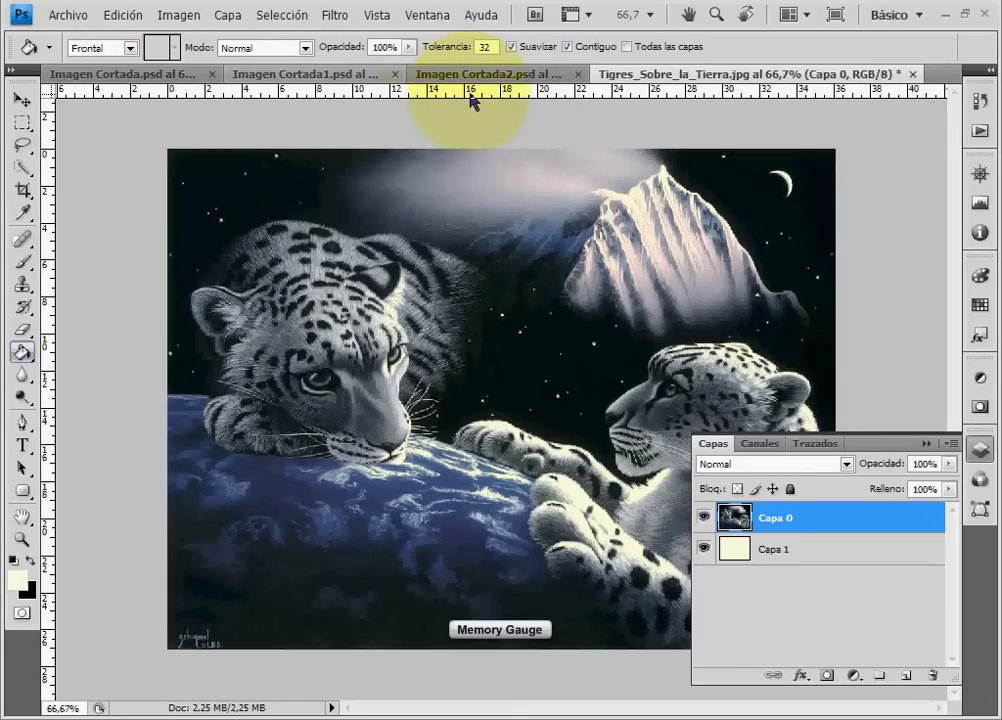
pyautogui.moveTo(471, 96); pyautogui.dragTo(527, 240)
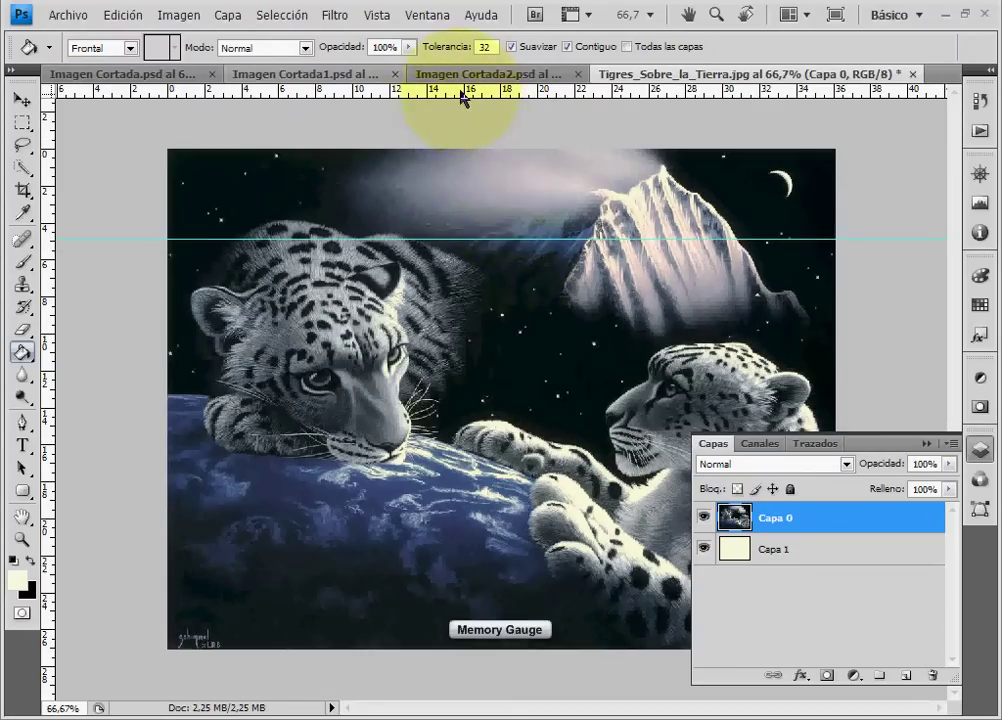
pyautogui.moveTo(463, 97); pyautogui.dragTo(581, 390)
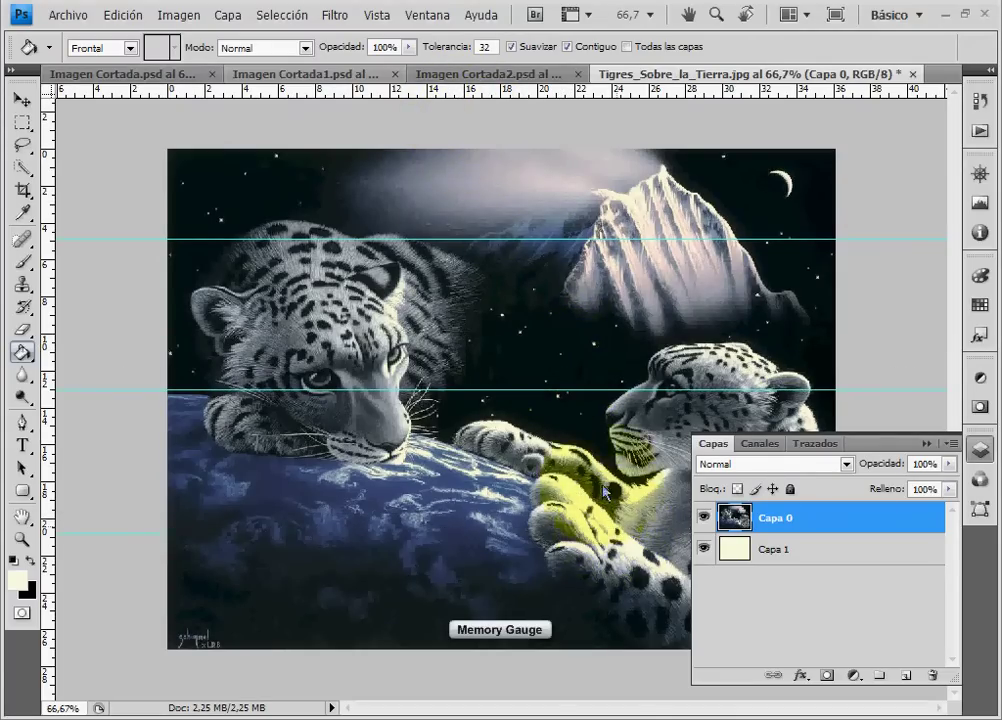
pyautogui.moveTo(55, 346); pyautogui.dragTo(279, 352)
pyautogui.moveTo(55, 448); pyautogui.dragTo(435, 420)
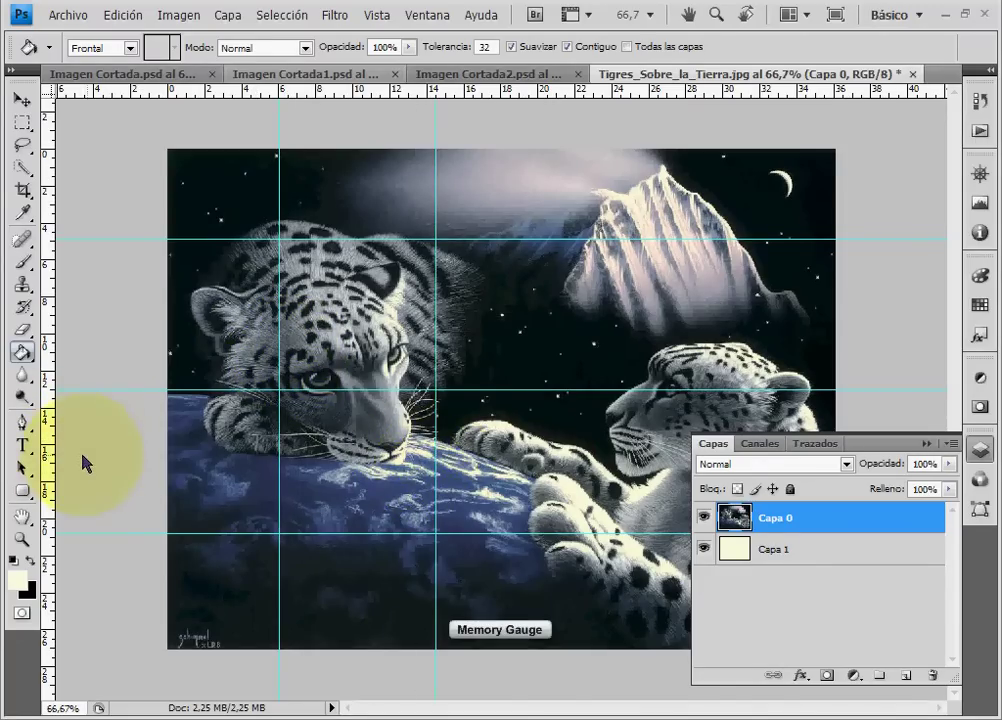
pyautogui.moveTo(50, 463); pyautogui.dragTo(598, 537)
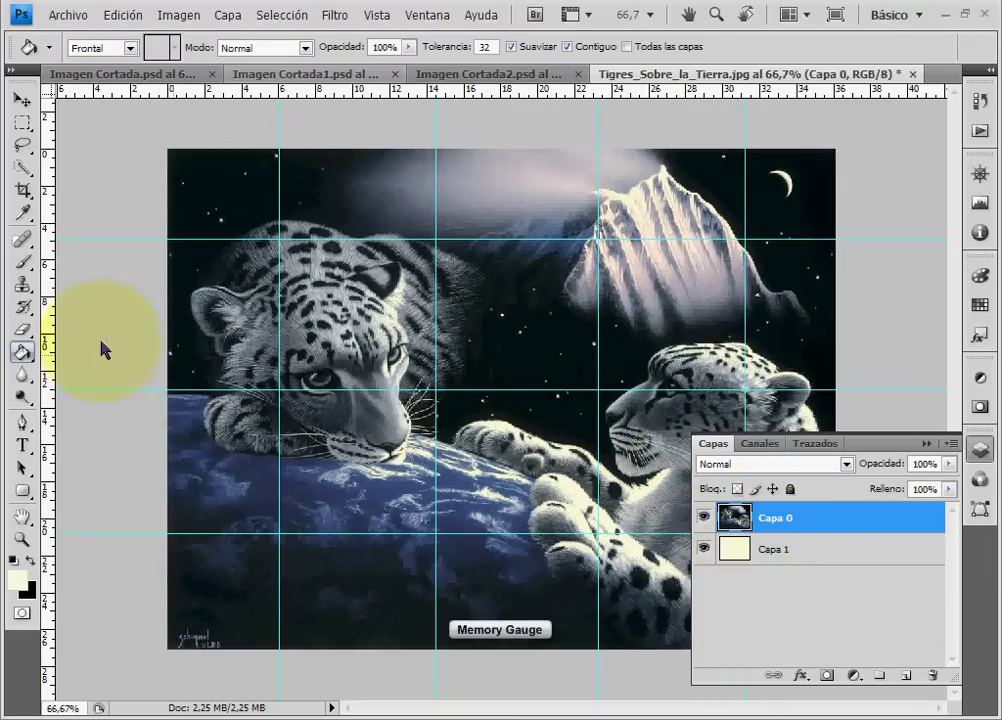
pyautogui.click(22, 122)
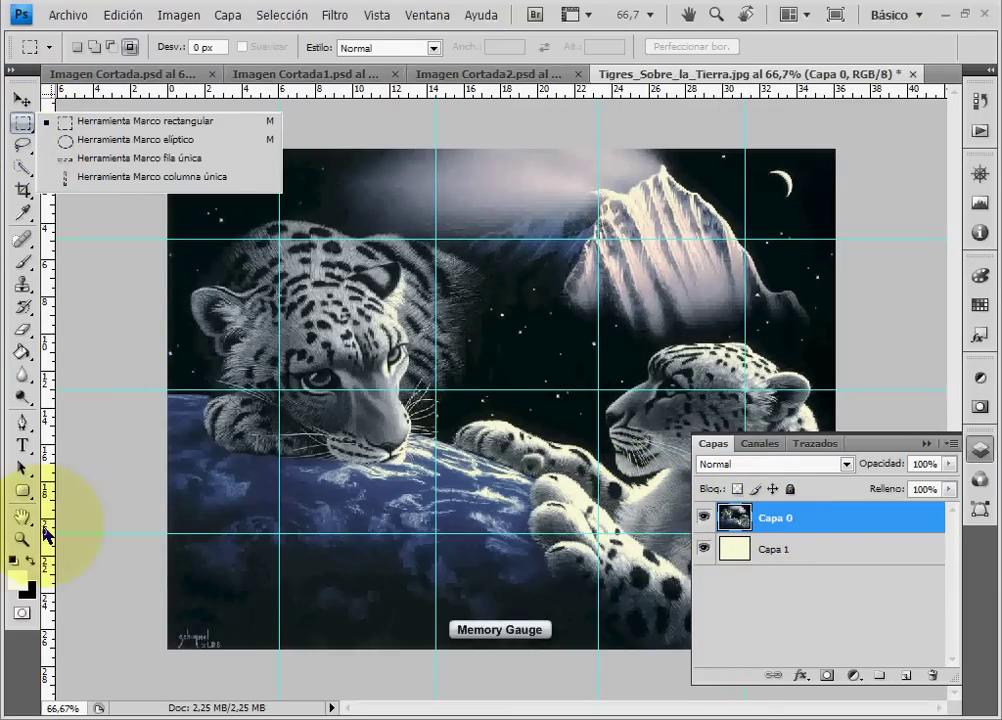
# Cut the top-left and second top-row tiles onto their own layers with Capa vía Cortar
pyautogui.click(196, 7)
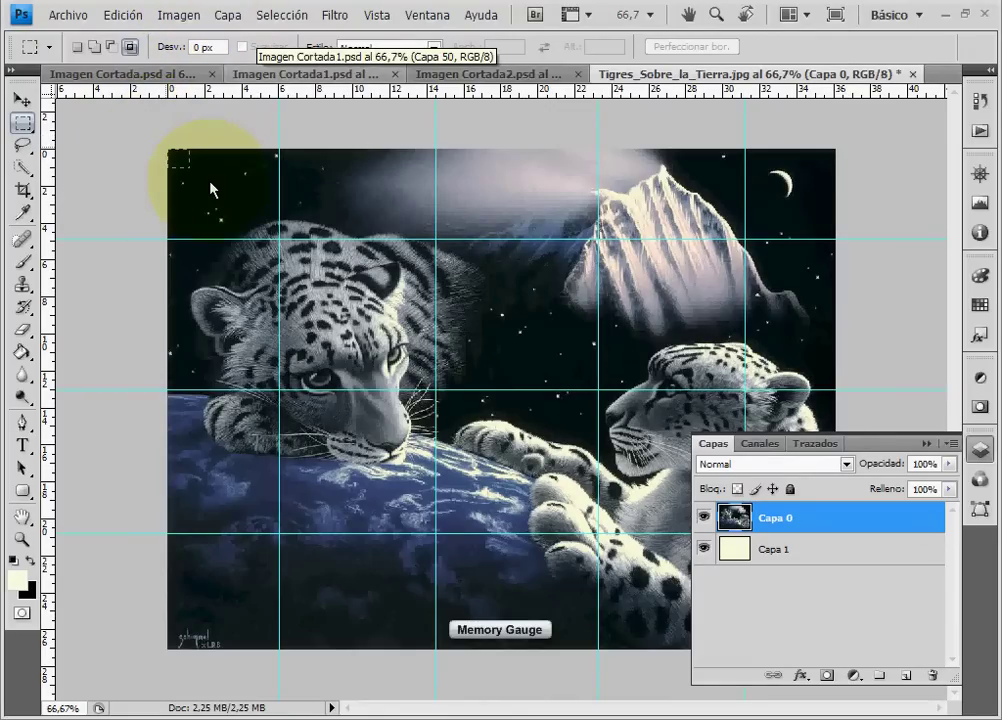
pyautogui.moveTo(212, 189); pyautogui.dragTo(279, 238)
pyautogui.rightClick(242, 199)
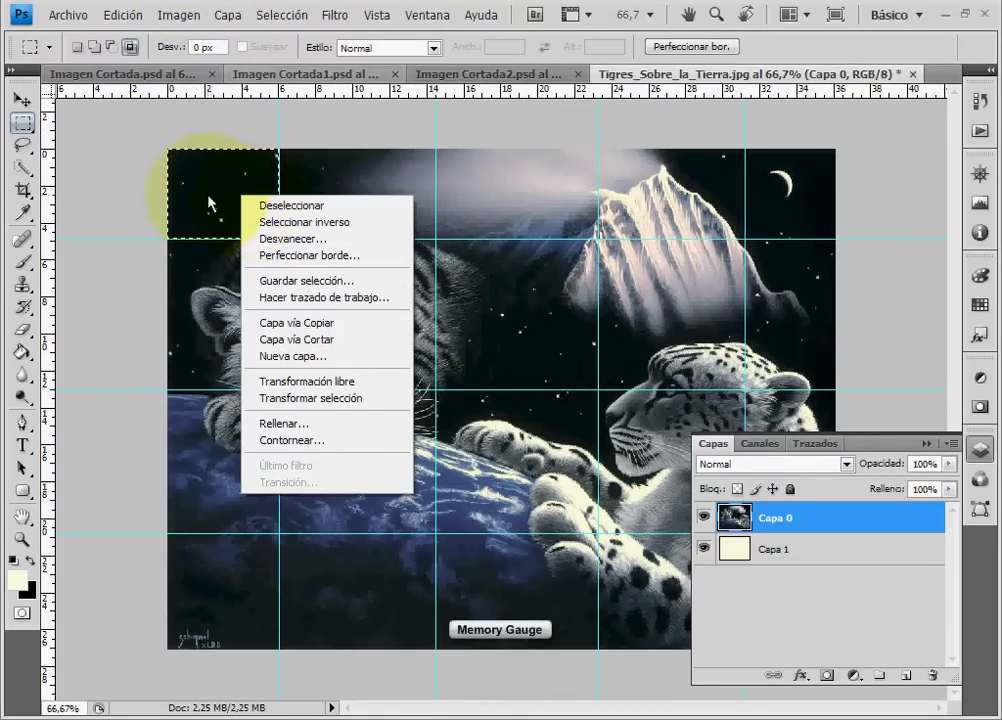
pyautogui.click(367, 348)
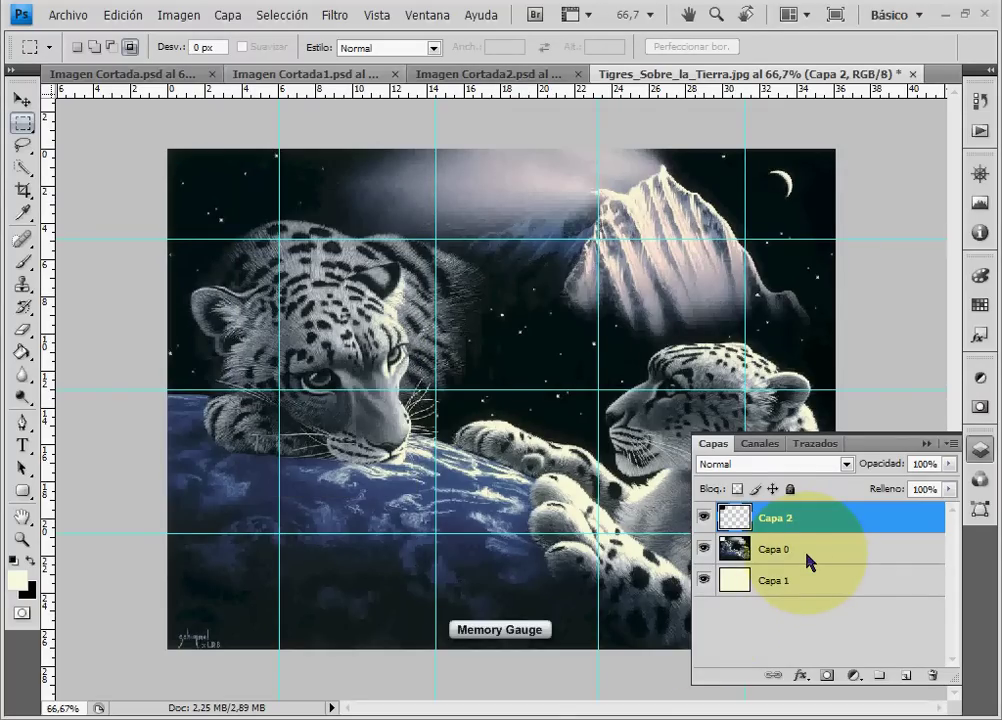
pyautogui.click(810, 560)
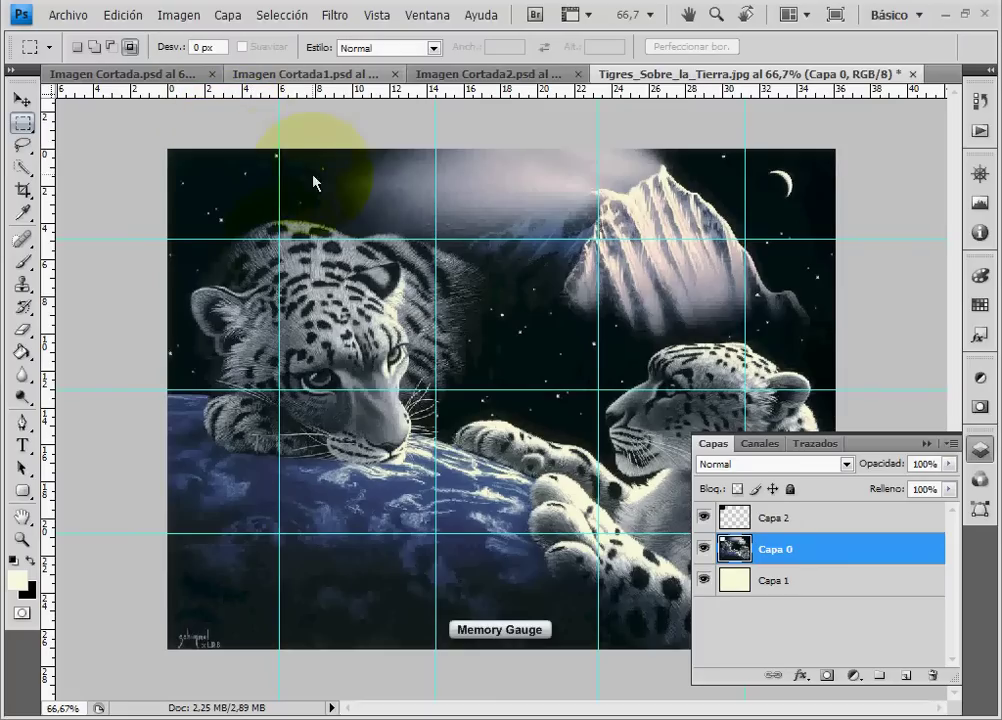
pyautogui.moveTo(284, 140)
pyautogui.mouseDown()
pyautogui.moveTo(423, 244)
pyautogui.moveTo(435, 240)
pyautogui.mouseUp()
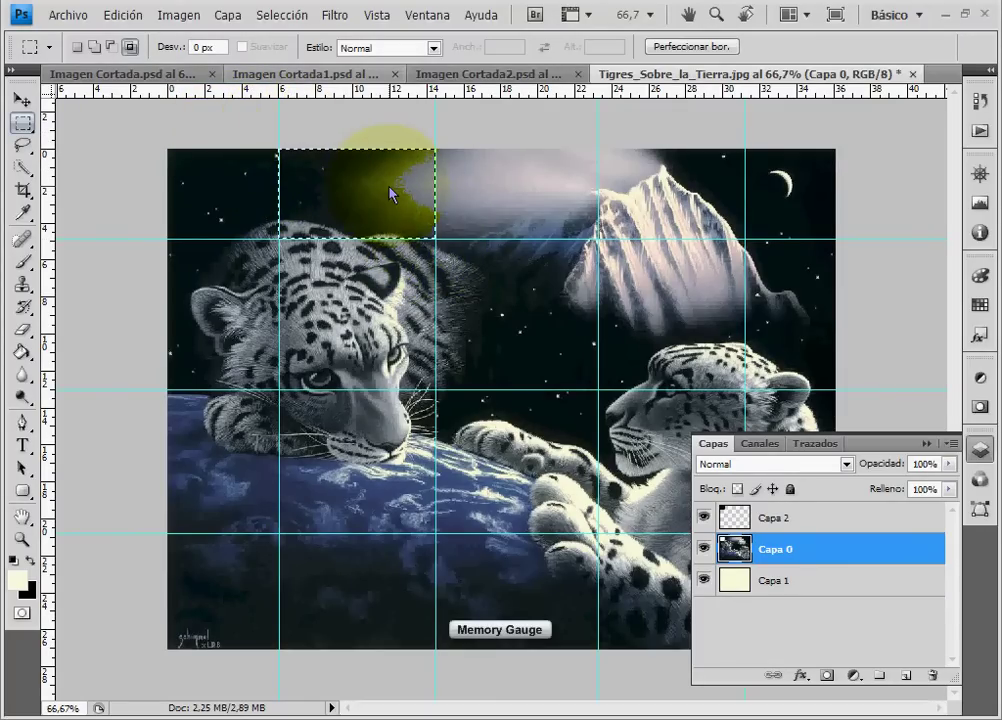
pyautogui.rightClick(390, 193)
pyautogui.click(500, 331)
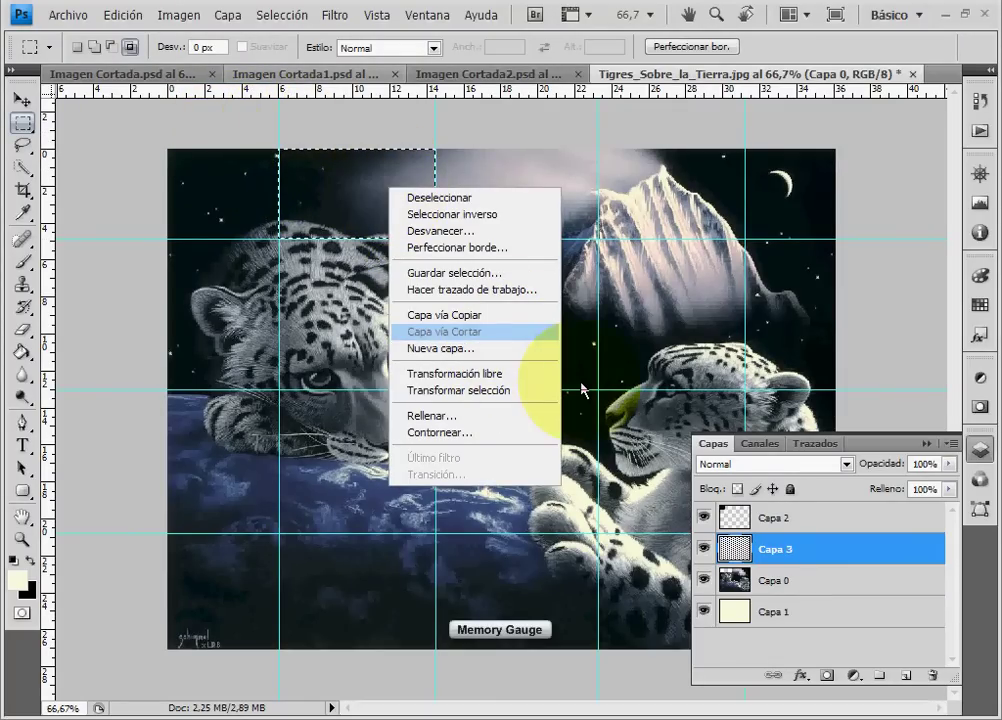
# Cut the third tile and the mountain-peak tile onto layers Capa 4 and Capa 5
pyautogui.click(800, 580)
pyautogui.moveTo(436, 150)
pyautogui.mouseDown()
pyautogui.moveTo(533, 215)
pyautogui.moveTo(595, 240)
pyautogui.mouseUp()
pyautogui.rightClick(566, 222)
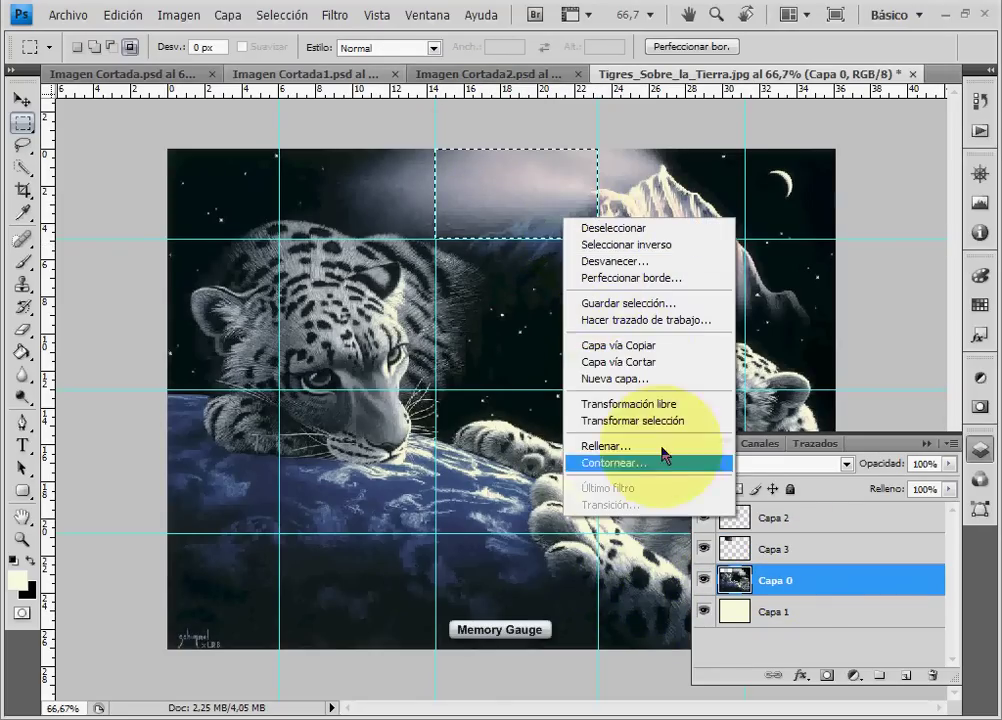
pyautogui.click(636, 362)
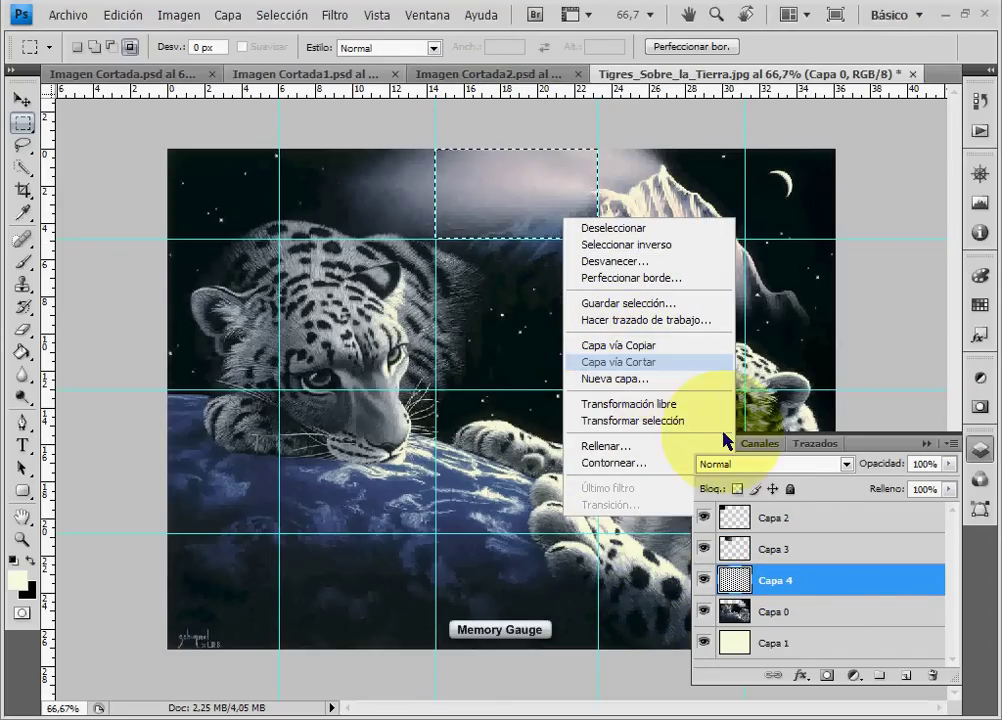
pyautogui.click(806, 612)
pyautogui.moveTo(596, 150); pyautogui.dragTo(710, 258)
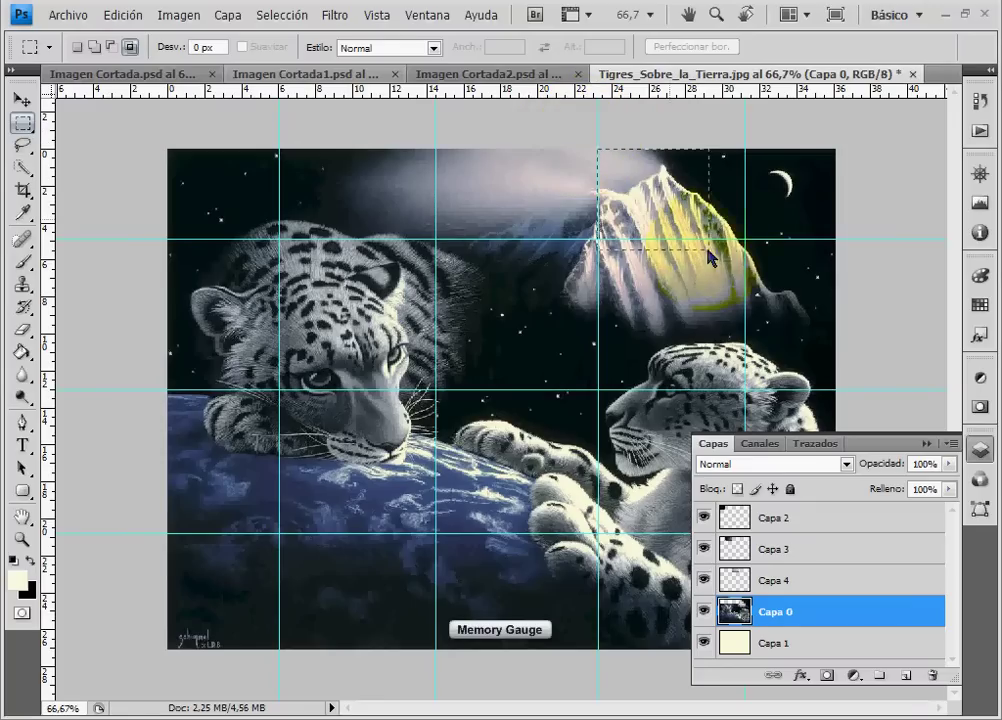
pyautogui.rightClick(680, 192)
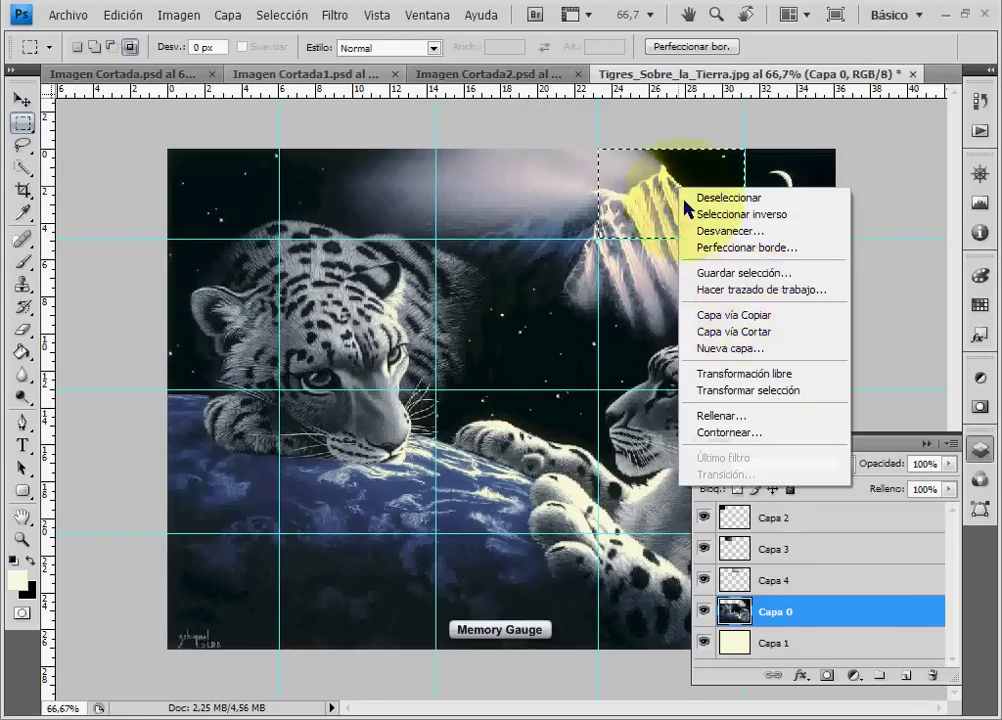
pyautogui.click(766, 331)
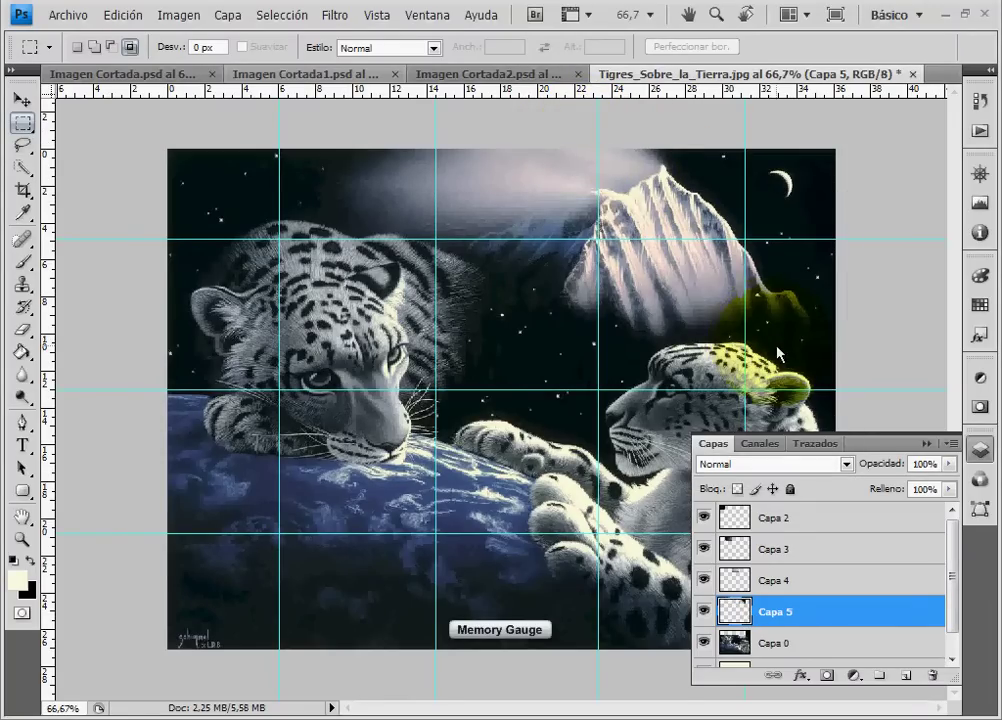
# Cut the moon tile at the top right onto layer Capa 6
pyautogui.moveTo(750, 150); pyautogui.dragTo(871, 242)
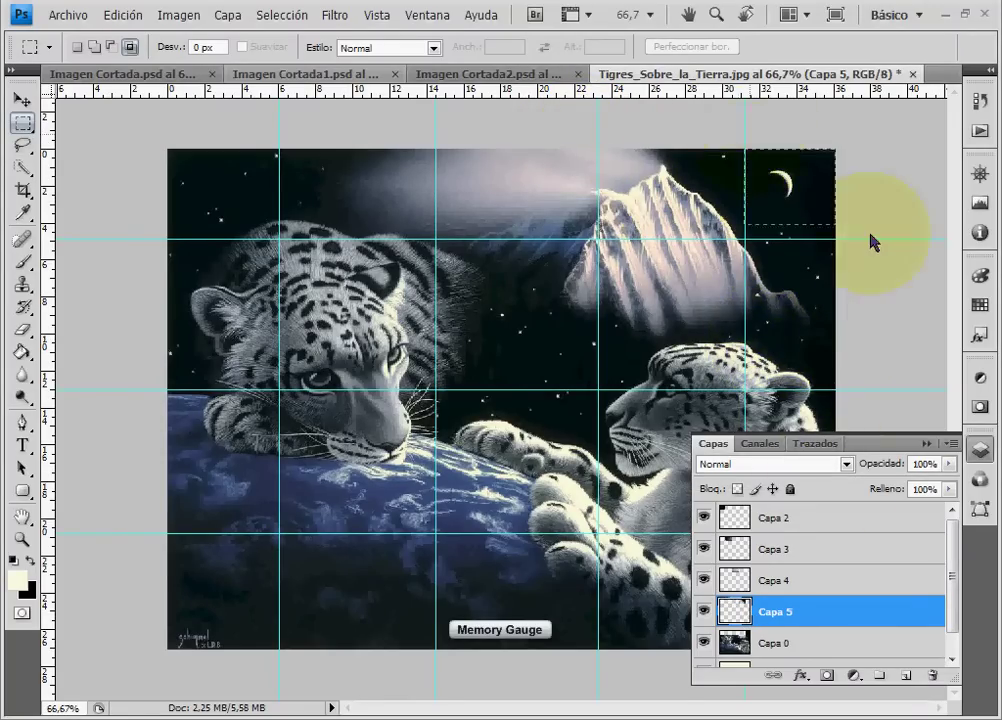
pyautogui.moveTo(745, 150); pyautogui.dragTo(836, 238)
pyautogui.rightClick(804, 190)
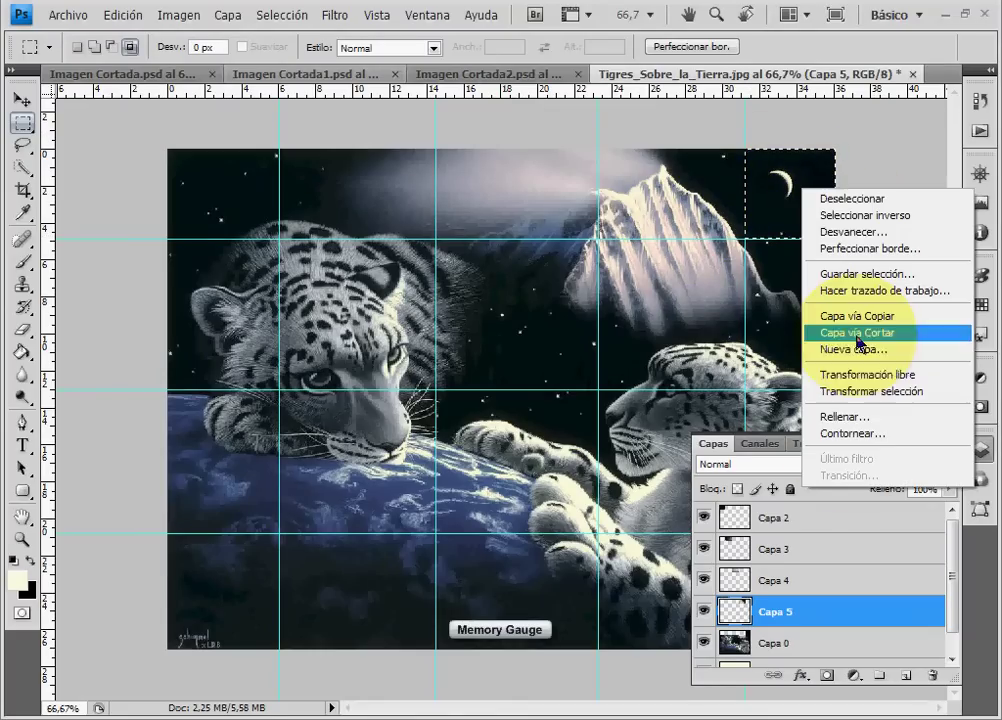
pyautogui.click(836, 652)
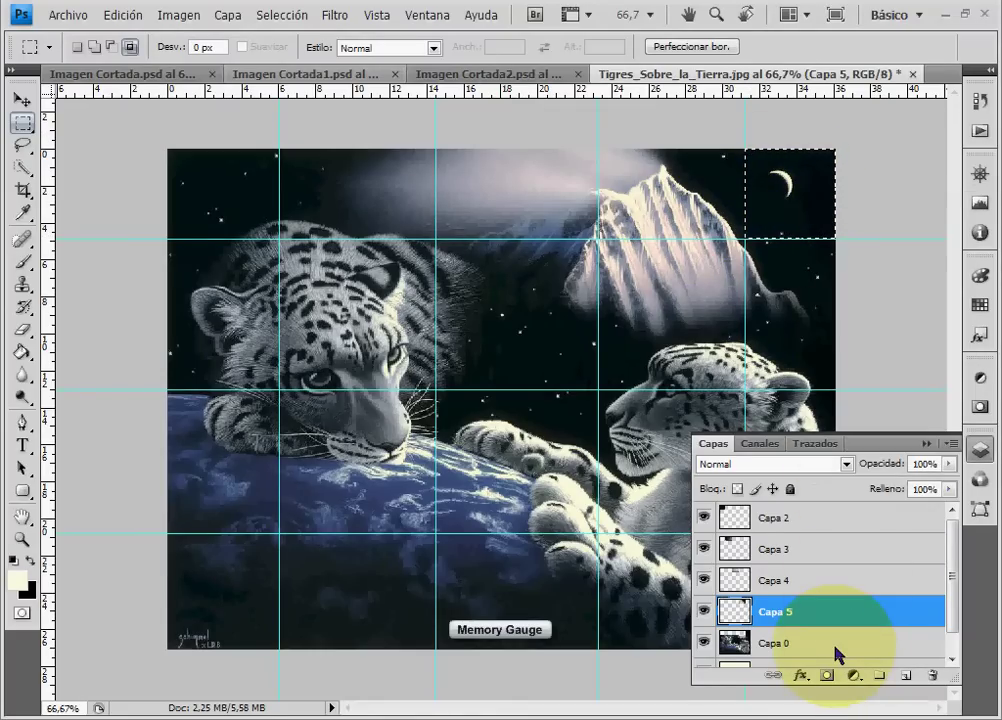
pyautogui.rightClick(802, 207)
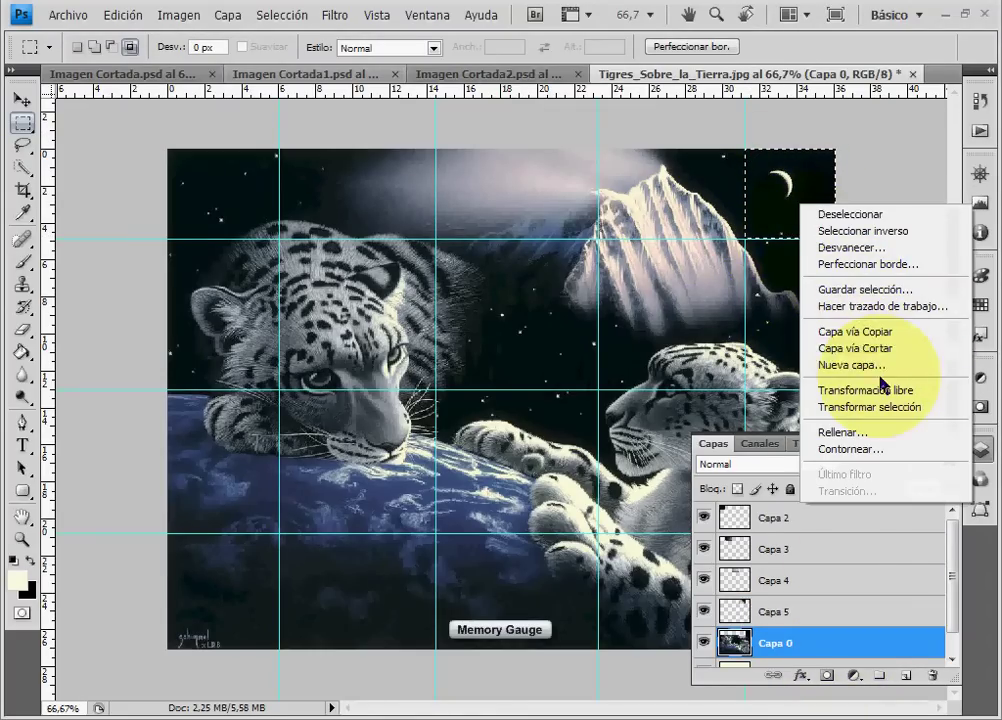
pyautogui.click(860, 349)
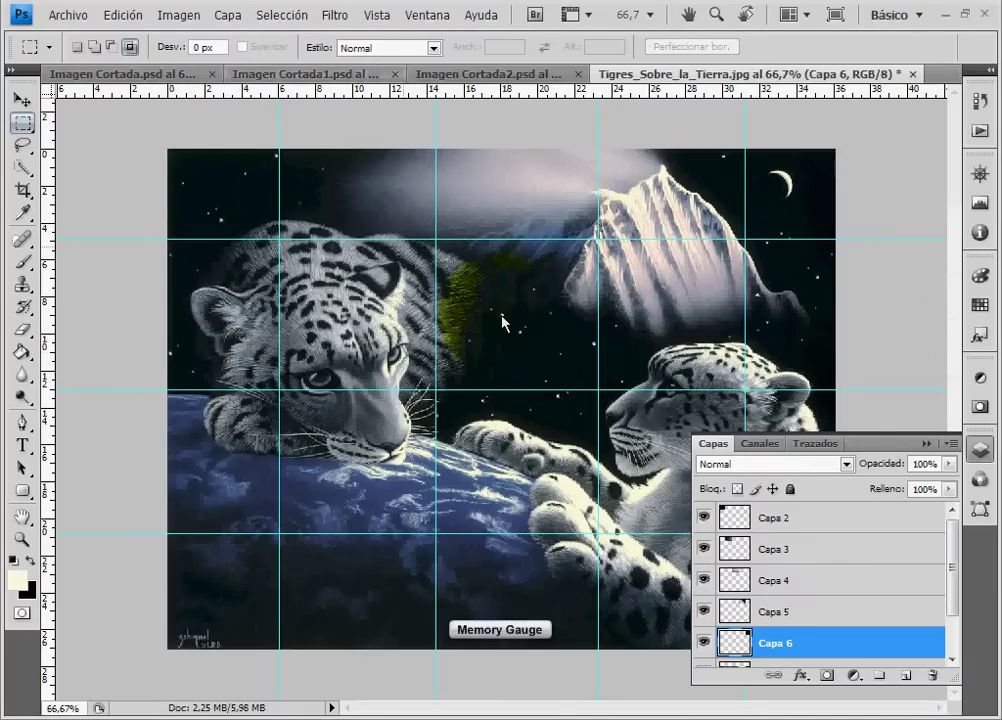
pyautogui.moveTo(593, 416); pyautogui.dragTo(657, 455)
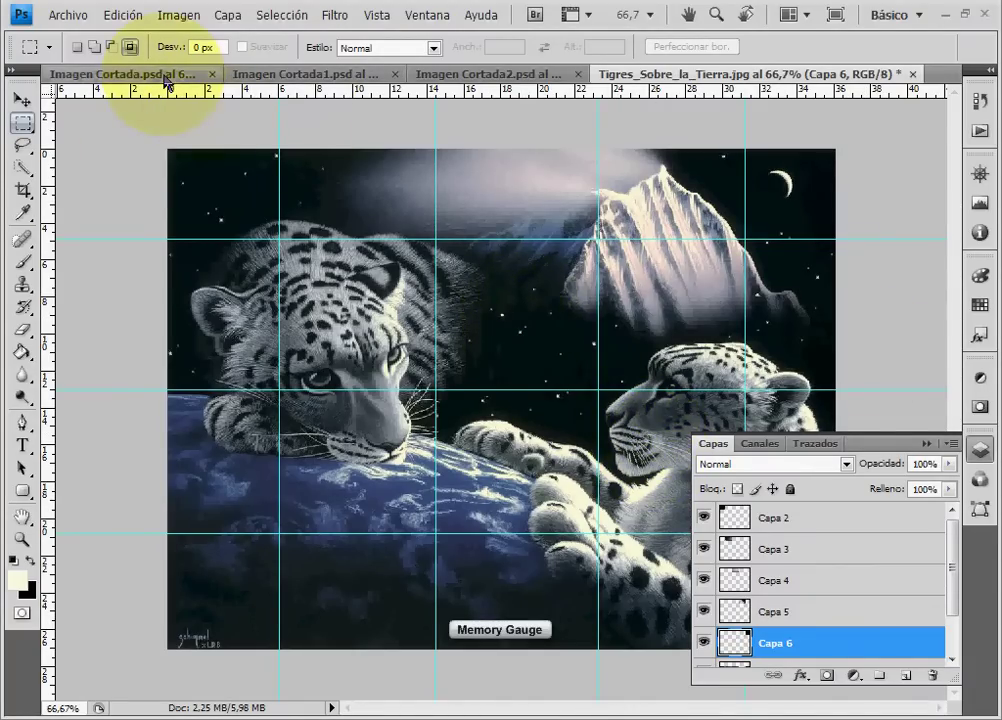
# Switch to the Imagen Cortada.psd document and select Capa 2 at the top of the layers list
pyautogui.click(196, 76)
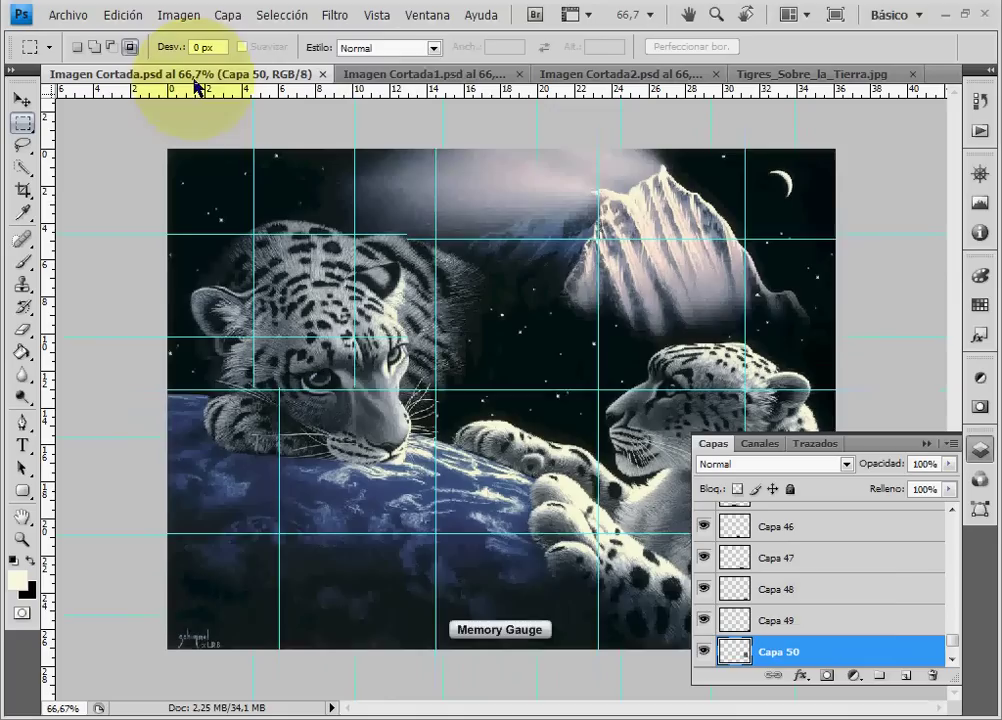
pyautogui.moveTo(950, 642); pyautogui.dragTo(944, 496)
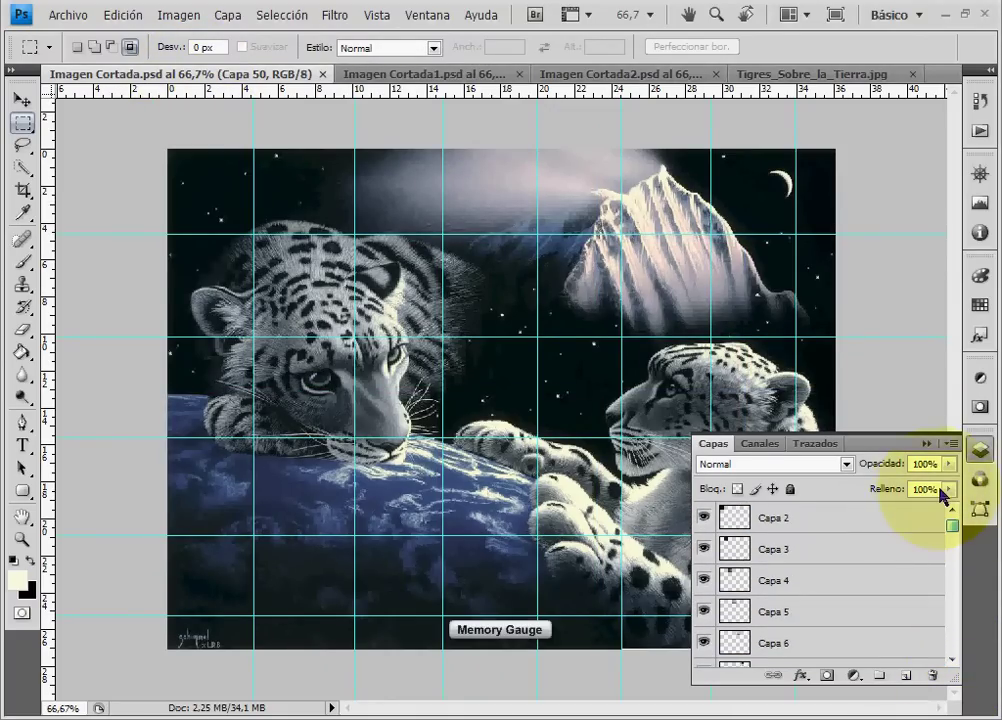
pyautogui.click(853, 520)
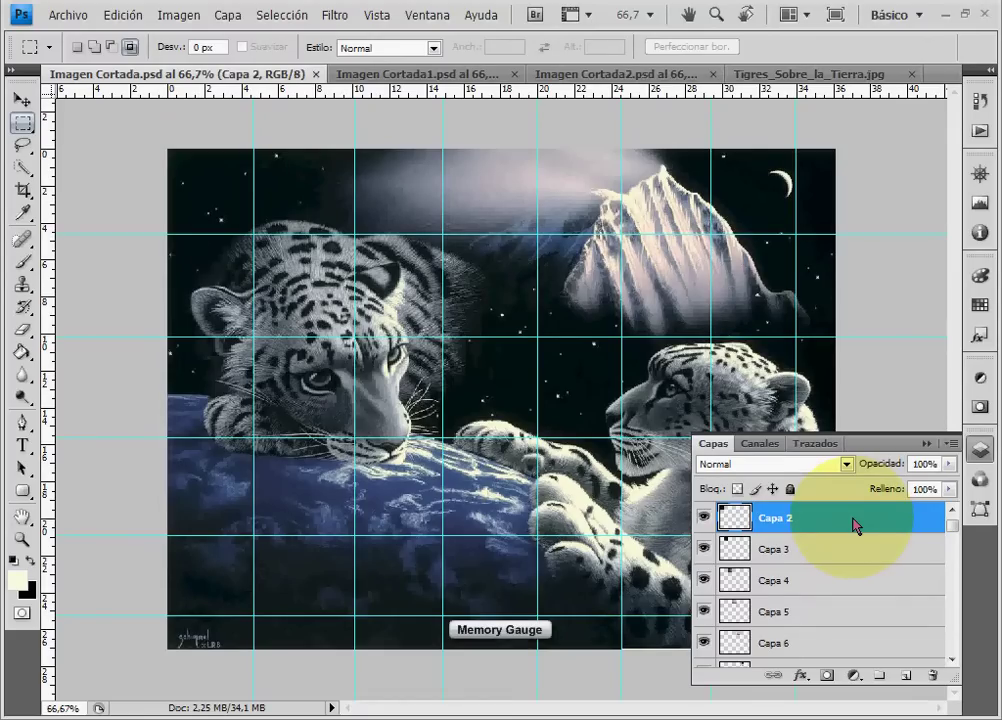
# Free-transform the Capa 2 tile counterclockwise and the Capa 3 tile clockwise
pyautogui.hotkey('ctrl', 't')
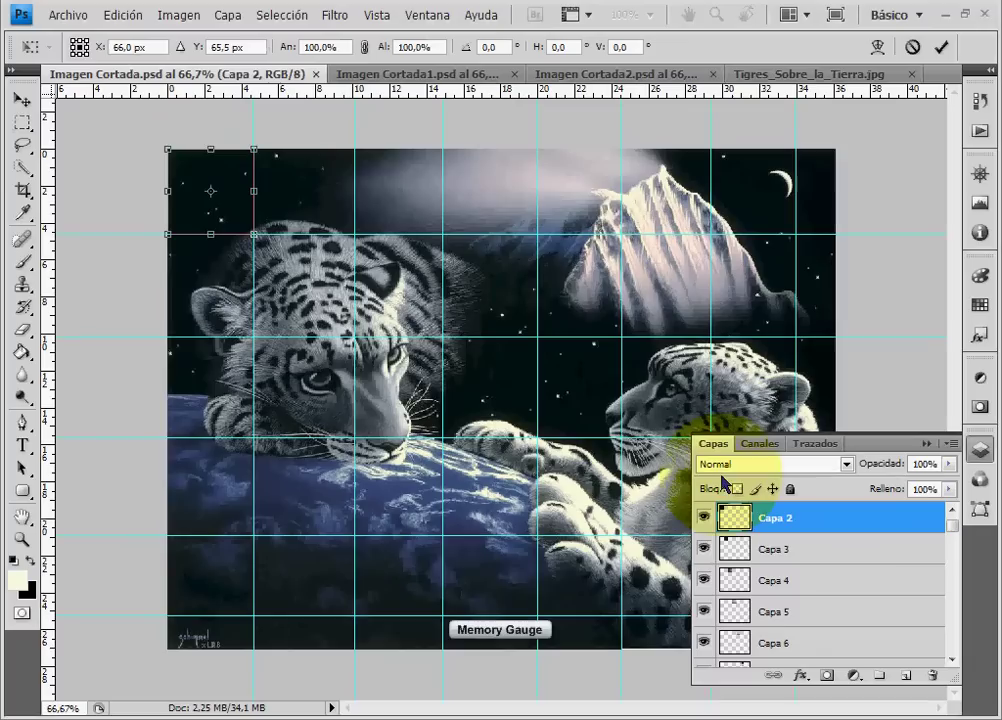
pyautogui.moveTo(293, 300)
pyautogui.mouseDown()
pyautogui.moveTo(313, 273)
pyautogui.moveTo(265, 275)
pyautogui.mouseUp()
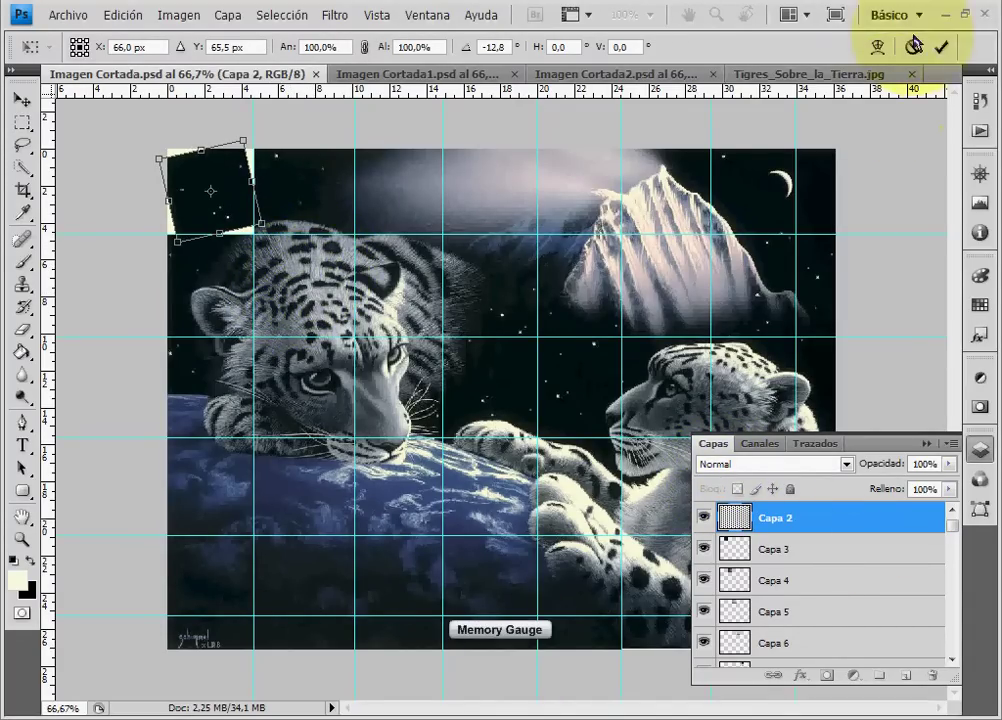
pyautogui.click(941, 47)
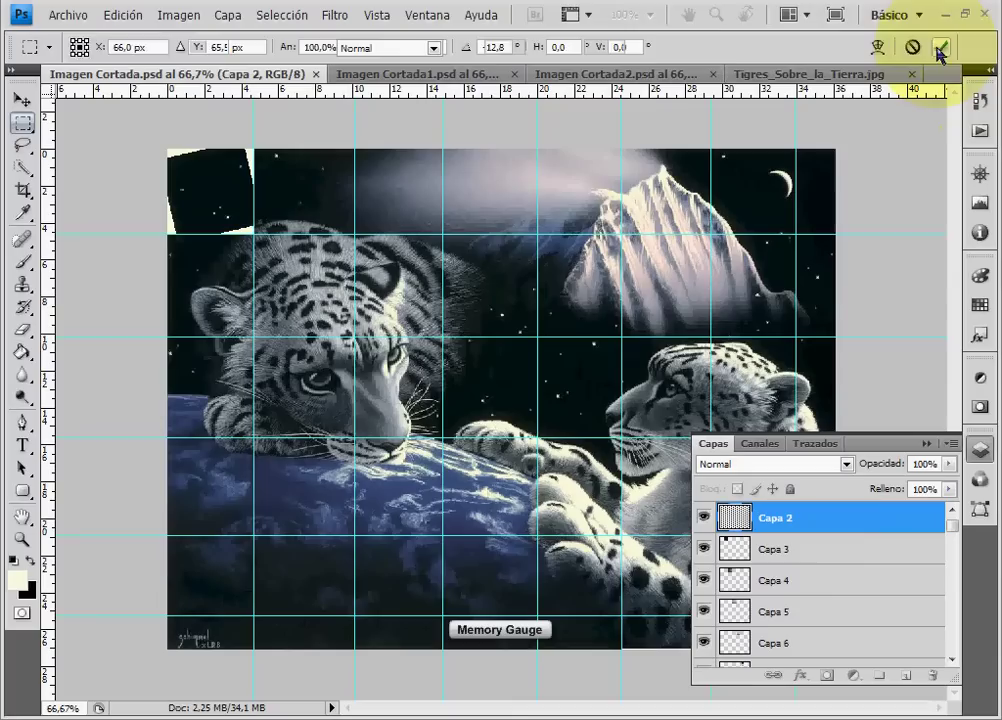
pyautogui.click(828, 551)
pyautogui.hotkey('ctrl', 't')
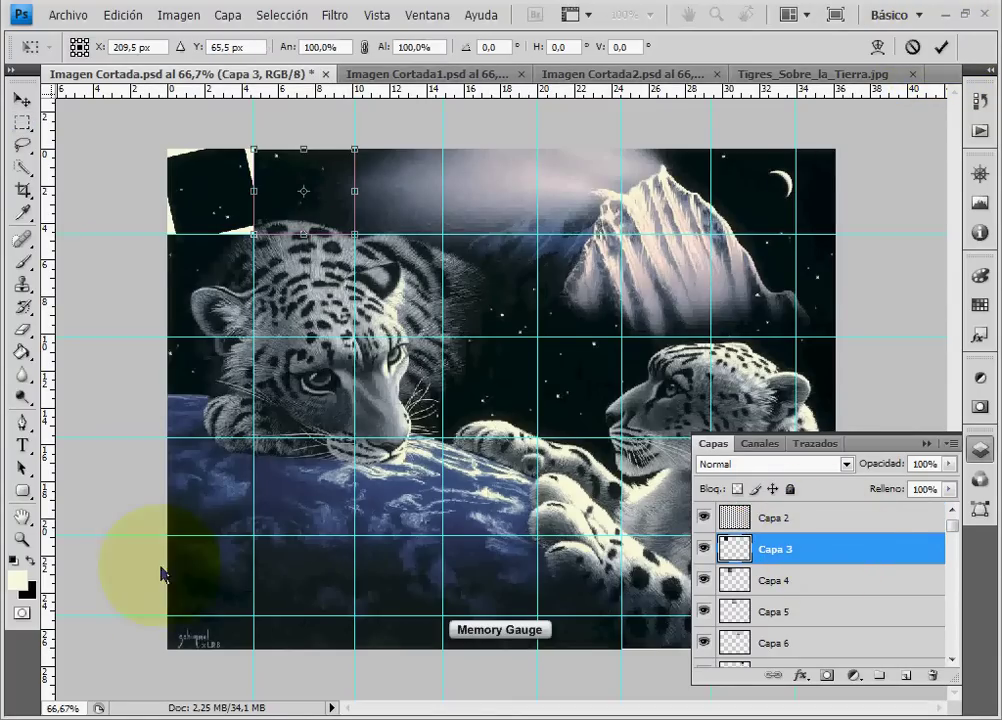
pyautogui.moveTo(392, 588)
pyautogui.mouseDown()
pyautogui.moveTo(369, 527)
pyautogui.moveTo(378, 452)
pyautogui.moveTo(510, 604)
pyautogui.mouseUp()
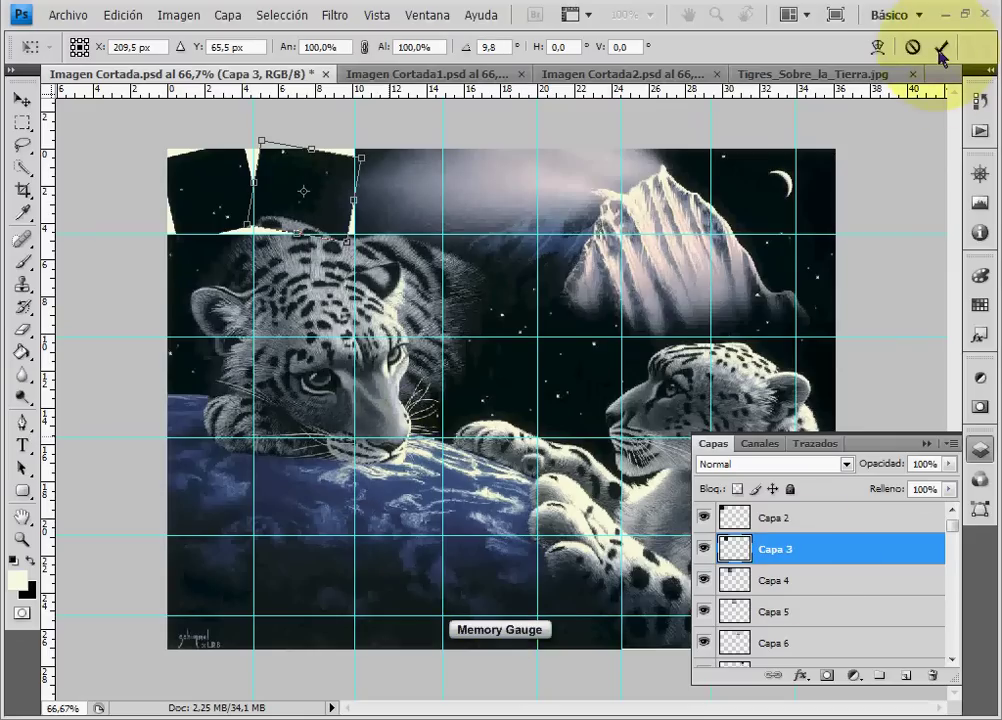
pyautogui.click(941, 47)
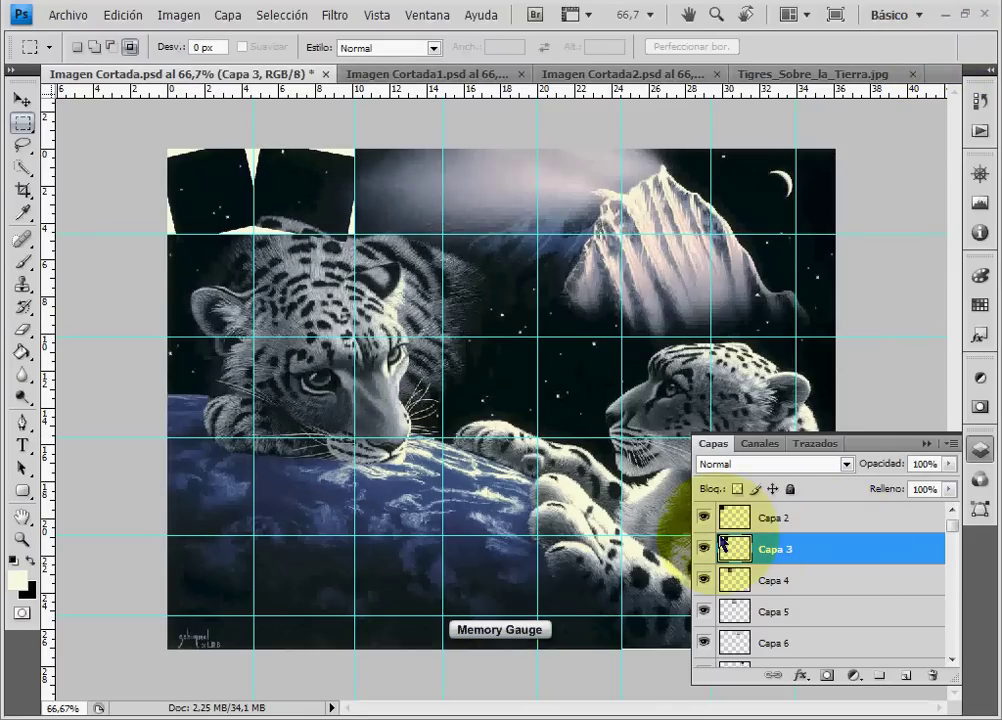
# Tilt the Capa 4 tile counterclockwise and the Capa 5 tile slightly clockwise
pyautogui.click(770, 580)
pyautogui.hotkey('ctrl', 't')
pyautogui.moveTo(590, 395); pyautogui.dragTo(612, 368)
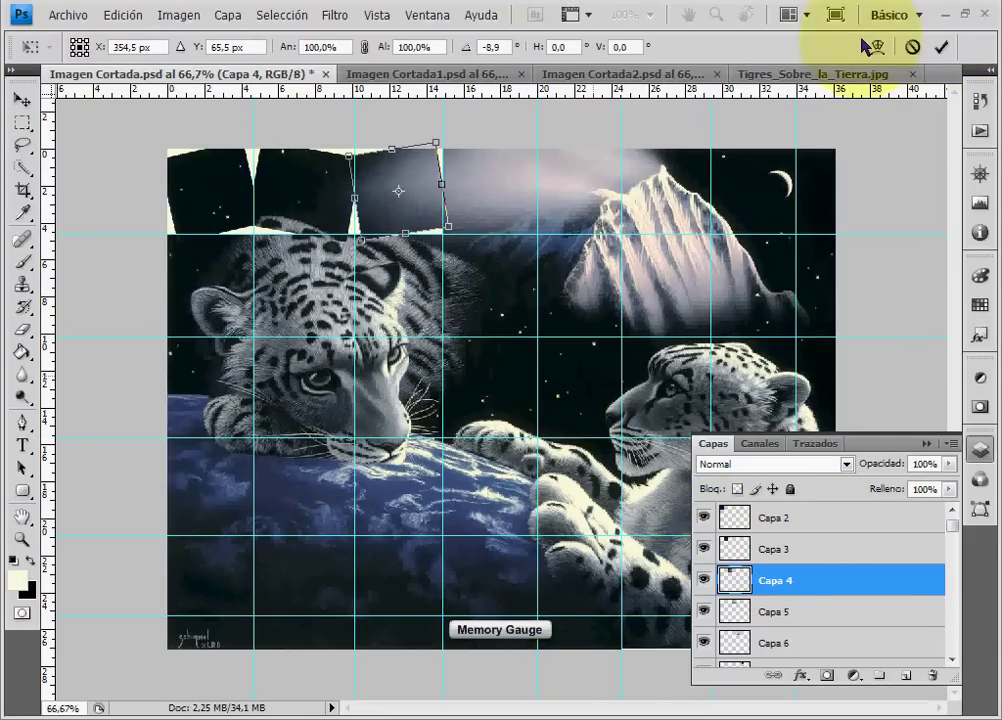
pyautogui.press('Return')
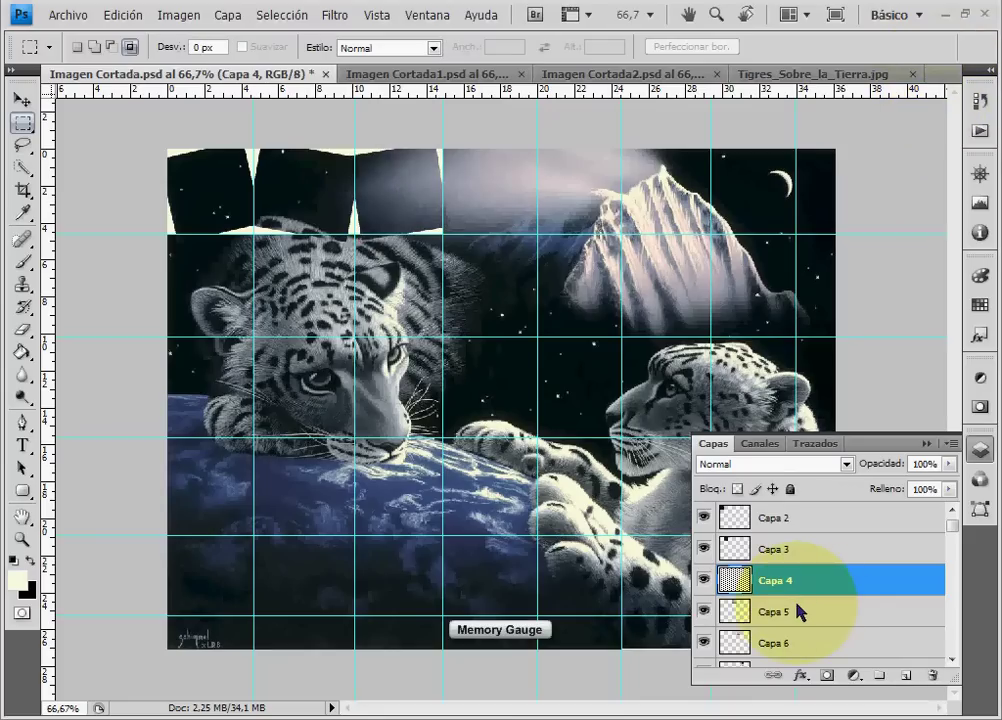
pyautogui.click(795, 611)
pyautogui.hotkey('ctrl', 't')
pyautogui.moveTo(480, 385); pyautogui.dragTo(400, 350)
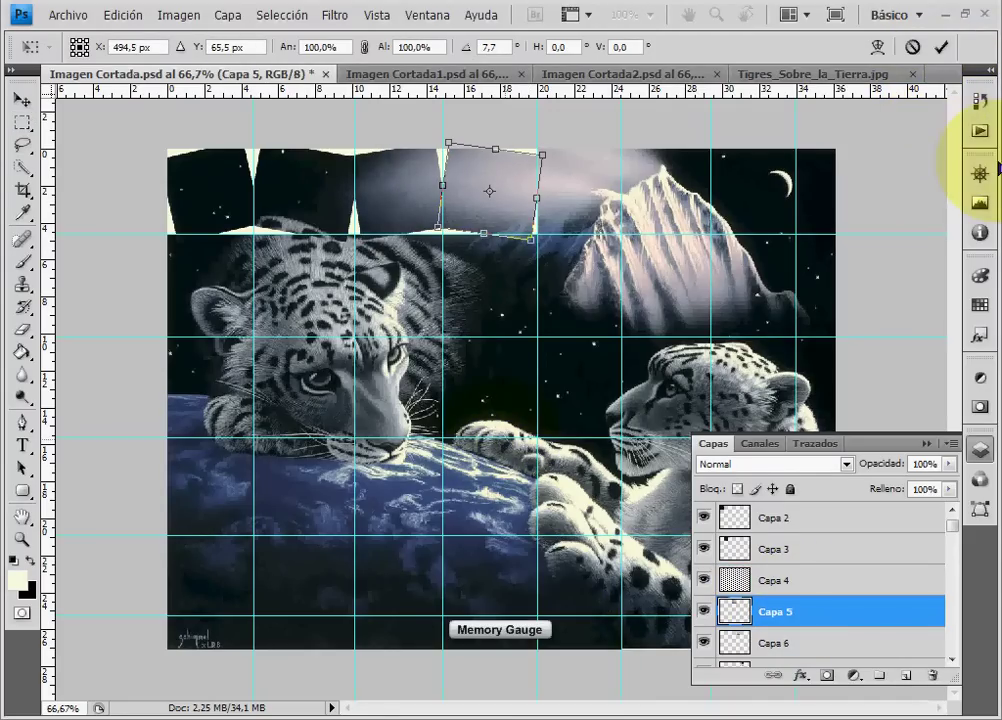
pyautogui.click(941, 47)
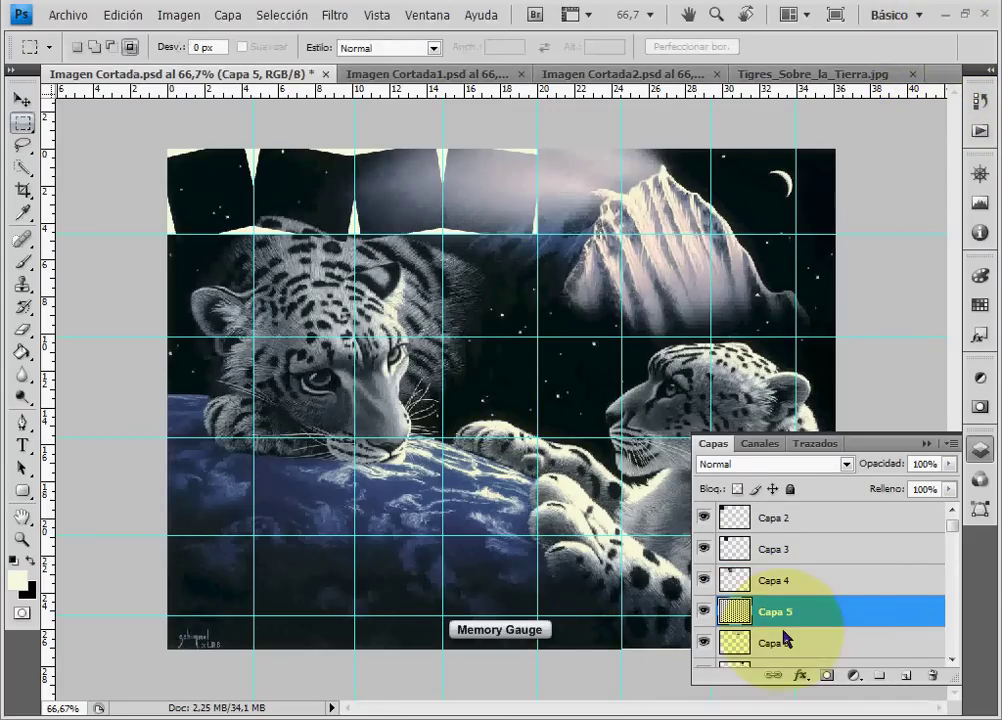
# Transform the Capa 6 tile and rotate the Capa 7 tile about 13.5°
pyautogui.click(785, 641)
pyautogui.hotkey('ctrl', 't')
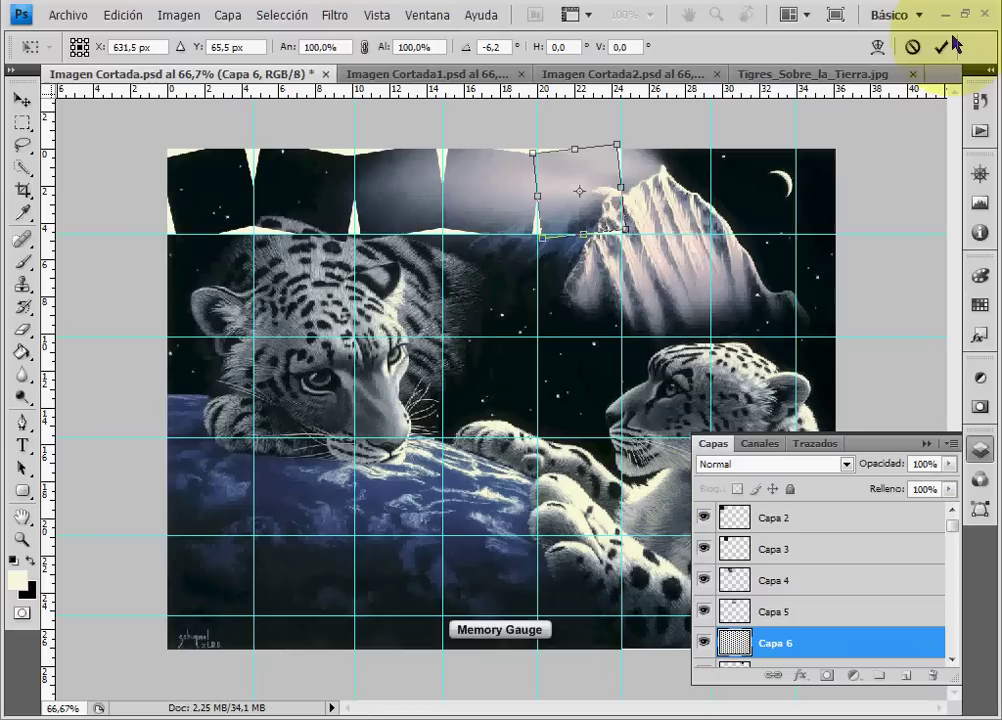
pyautogui.click(941, 47)
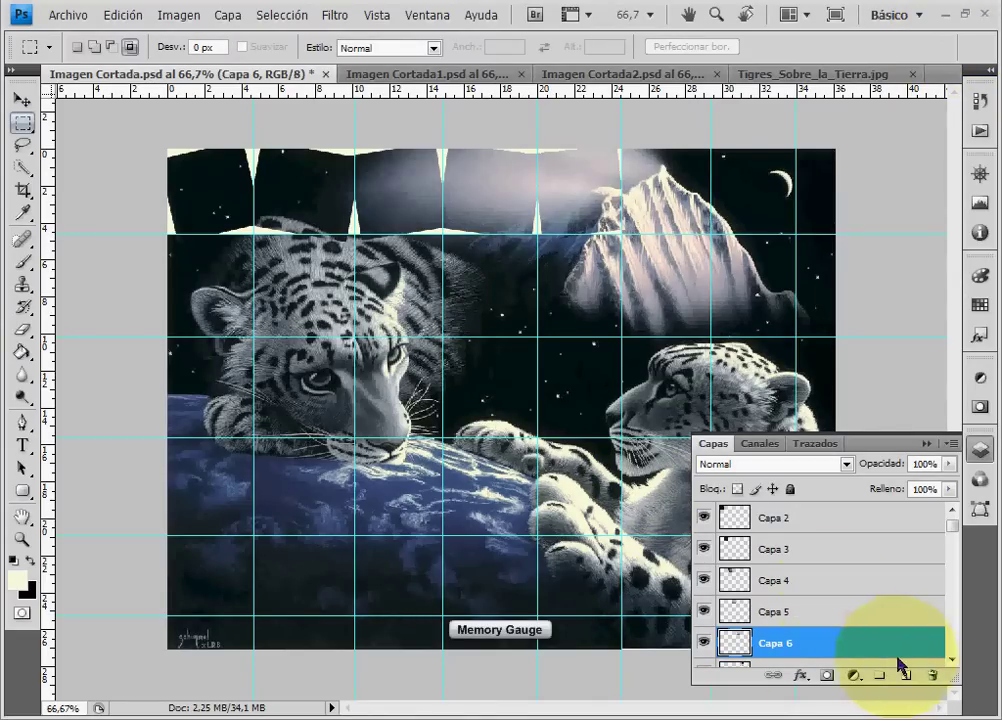
pyautogui.click(952, 659)
pyautogui.click(760, 611)
pyautogui.hotkey('ctrl', 't')
pyautogui.moveTo(700, 436); pyautogui.dragTo(637, 447)
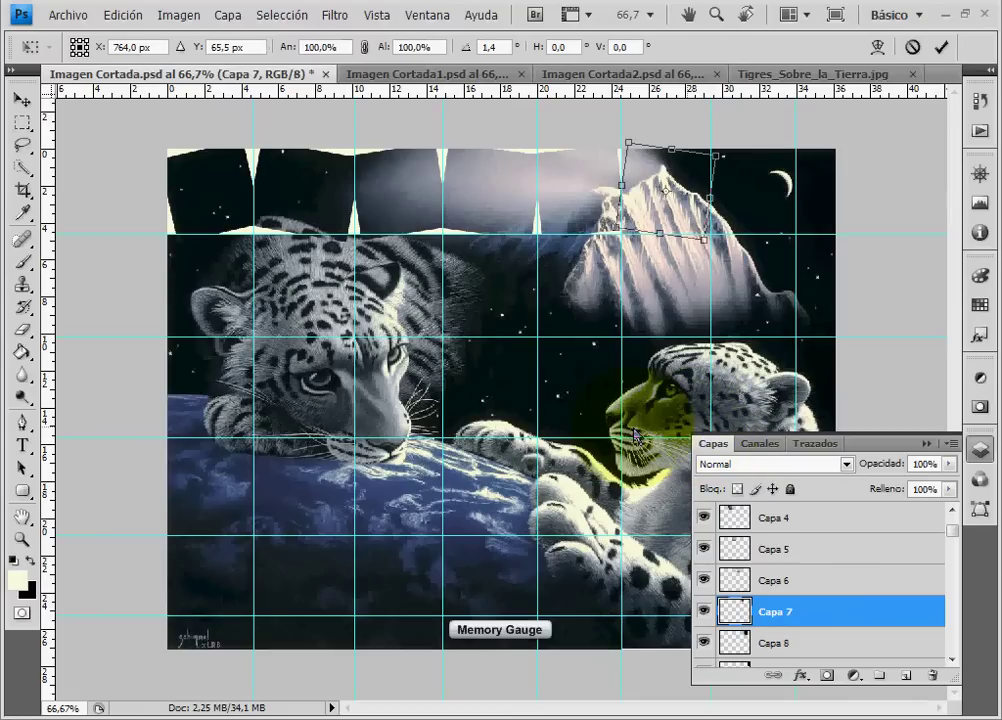
pyautogui.click(941, 47)
pyautogui.moveTo(955, 532); pyautogui.dragTo(953, 542)
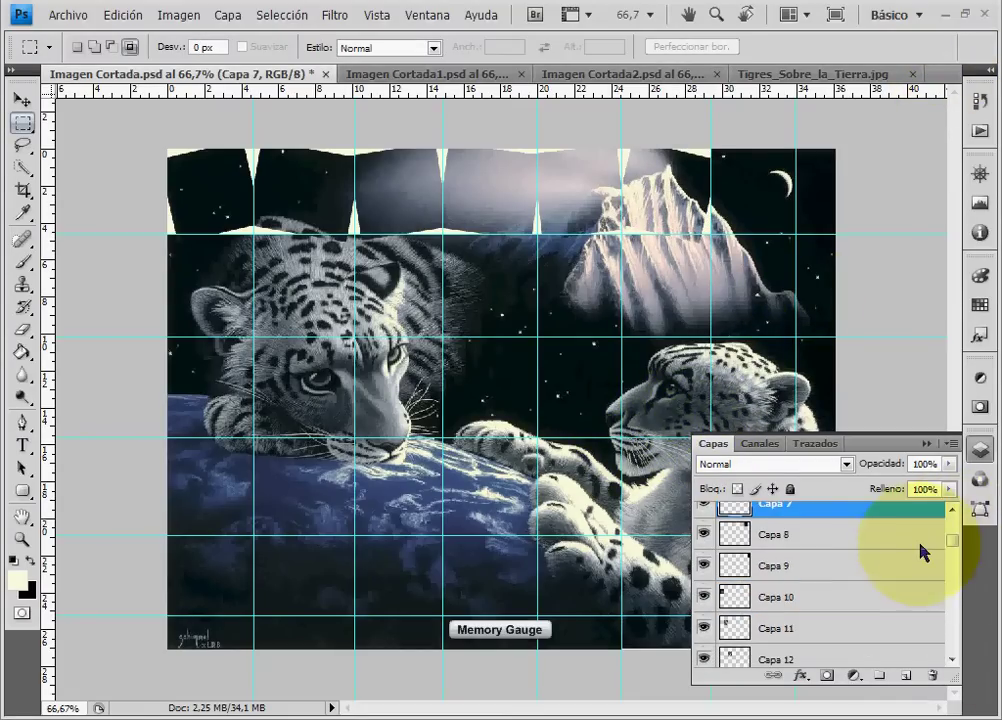
# Rotate the Capa 8 tile to about -11.5° and tilt the top-right Capa 9 tile
pyautogui.click(782, 533)
pyautogui.hotkey('ctrl', 't')
pyautogui.moveTo(805, 357); pyautogui.dragTo(839, 342)
pyautogui.click(941, 47)
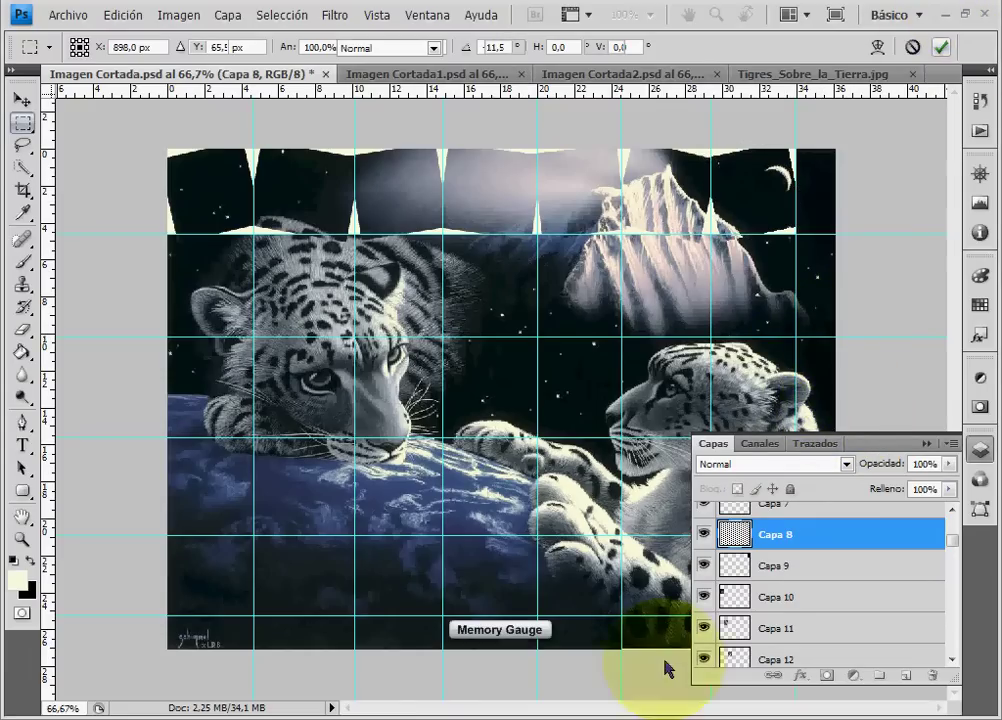
pyautogui.click(775, 566)
pyautogui.hotkey('ctrl', 't')
pyautogui.moveTo(760, 400); pyautogui.dragTo(760, 370)
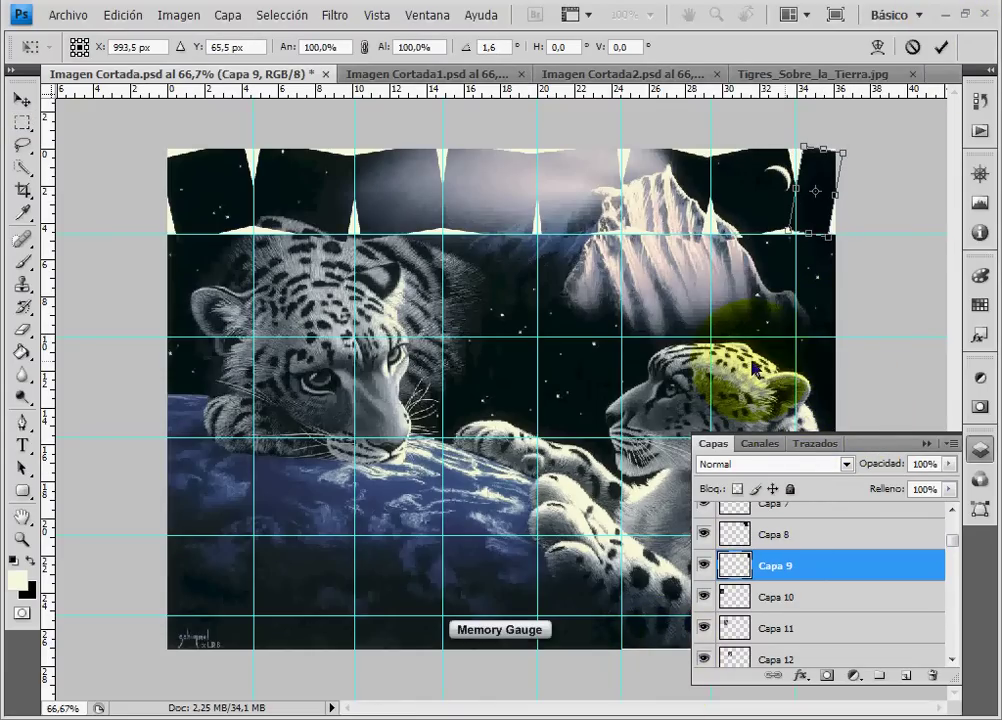
pyautogui.click(941, 47)
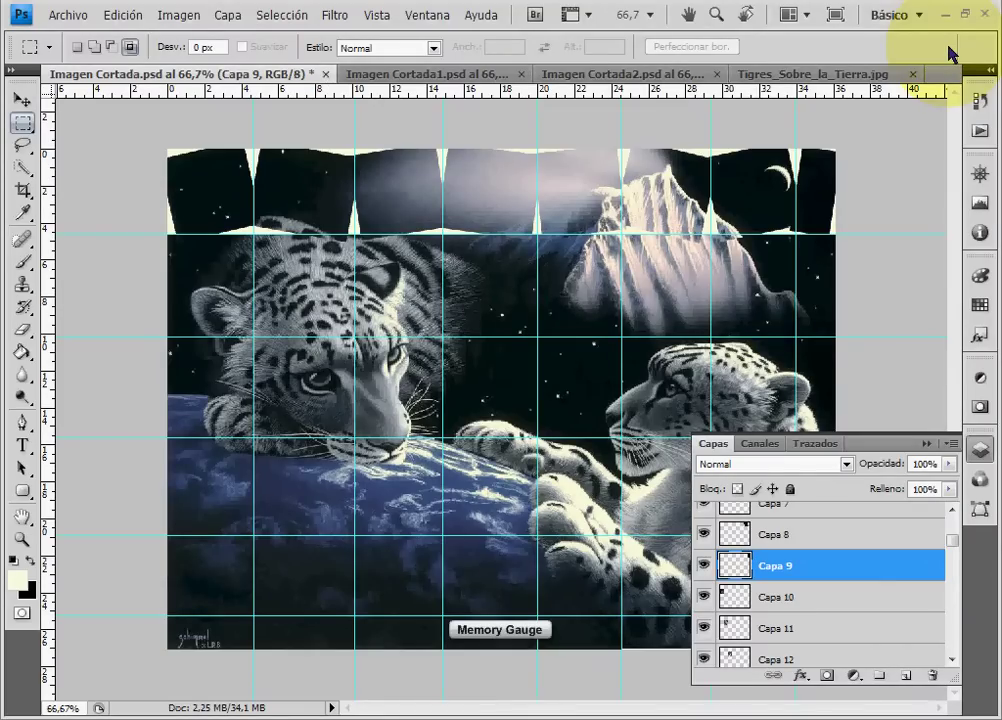
# In Imagen Cortada1, add a Sombra paralela layer style to Capa 2 with Distancia 10
pyautogui.click(407, 77)
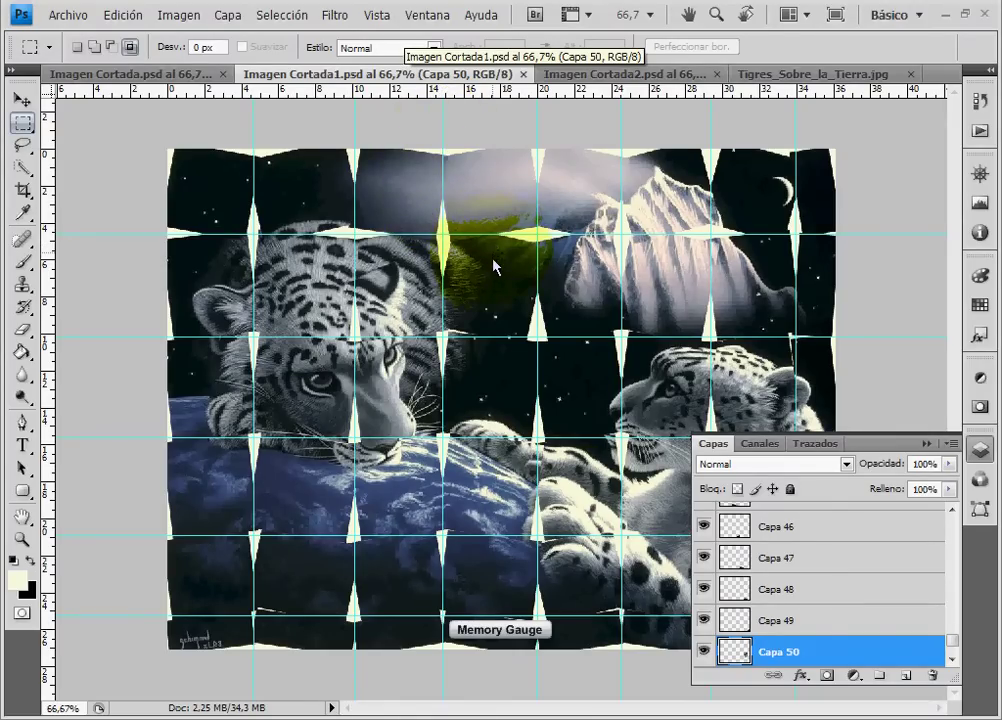
pyautogui.moveTo(951, 645); pyautogui.dragTo(958, 517)
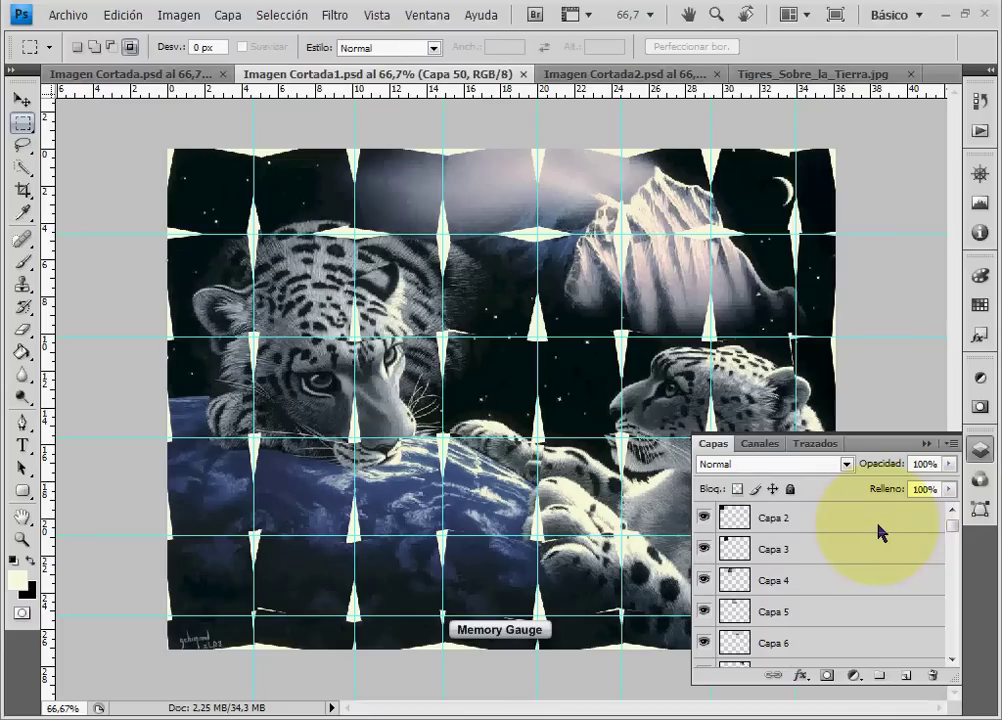
pyautogui.click(878, 532)
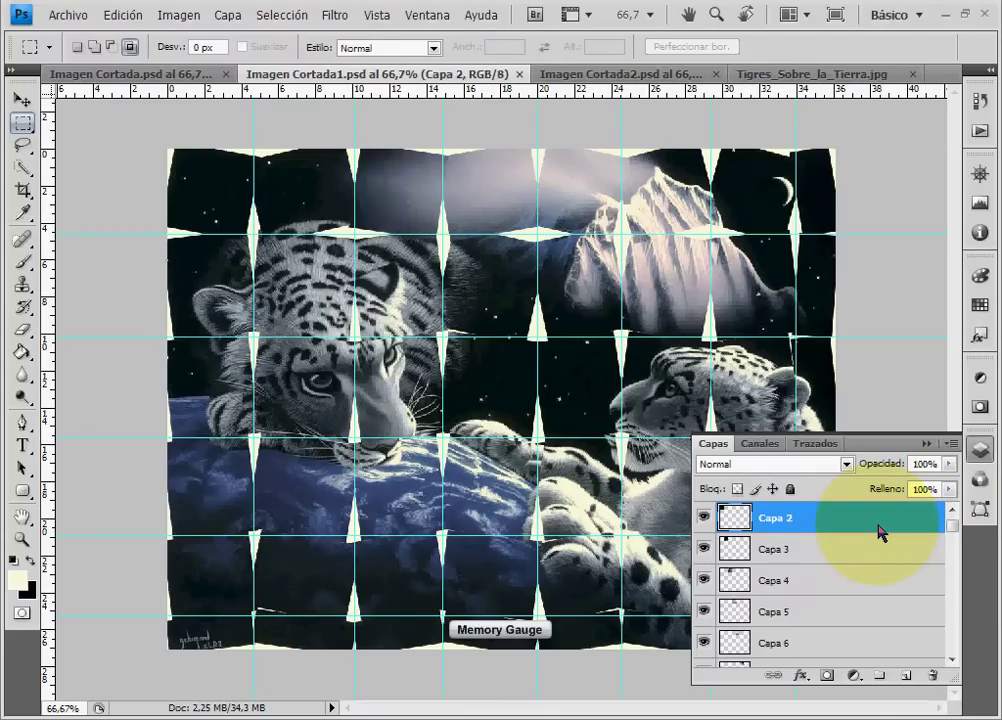
pyautogui.doubleClick(878, 532)
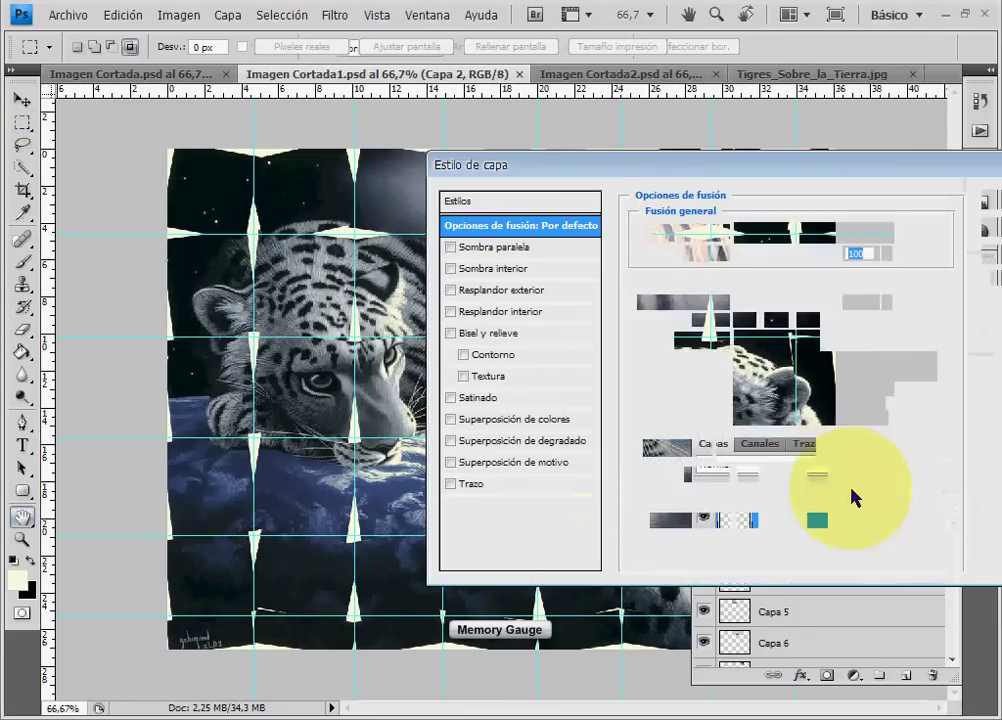
pyautogui.click(517, 248)
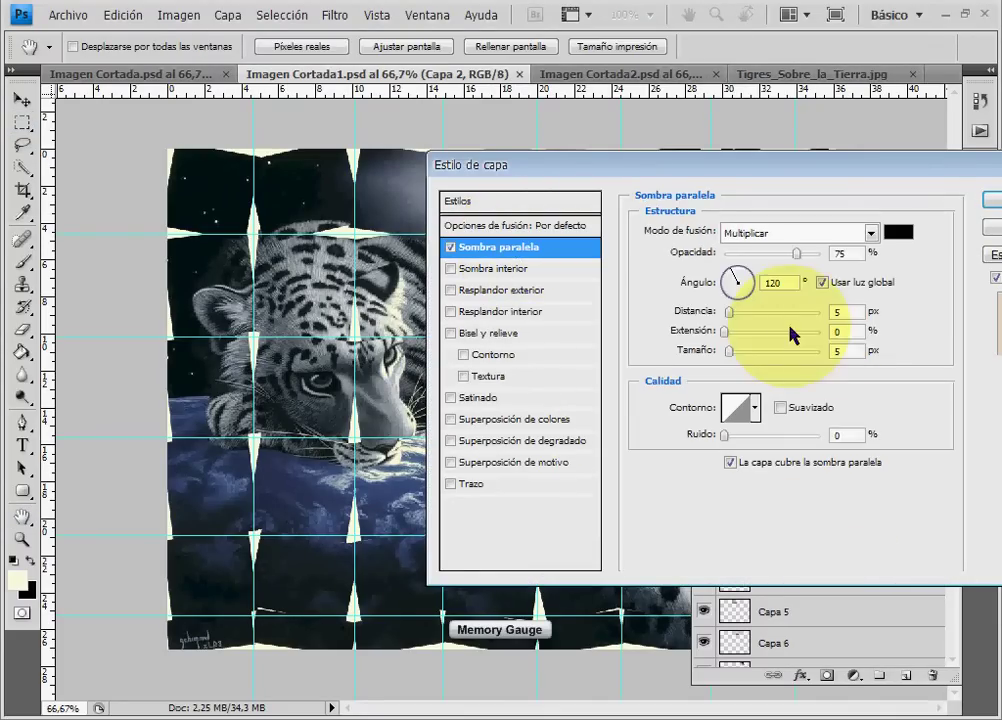
pyautogui.doubleClick(849, 313)
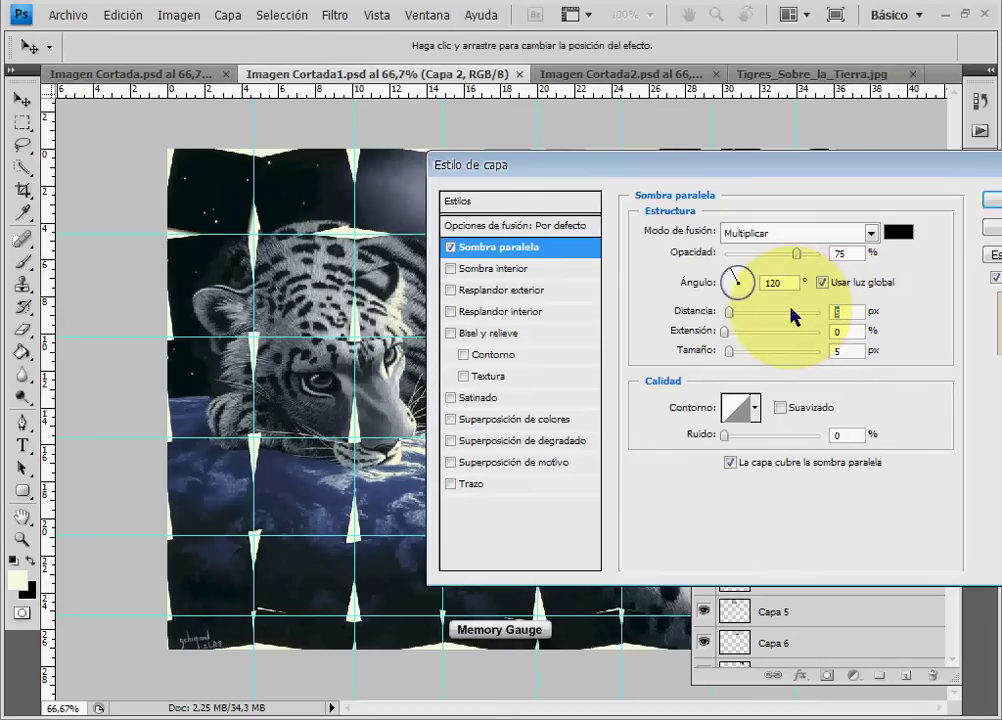
pyautogui.write('10')
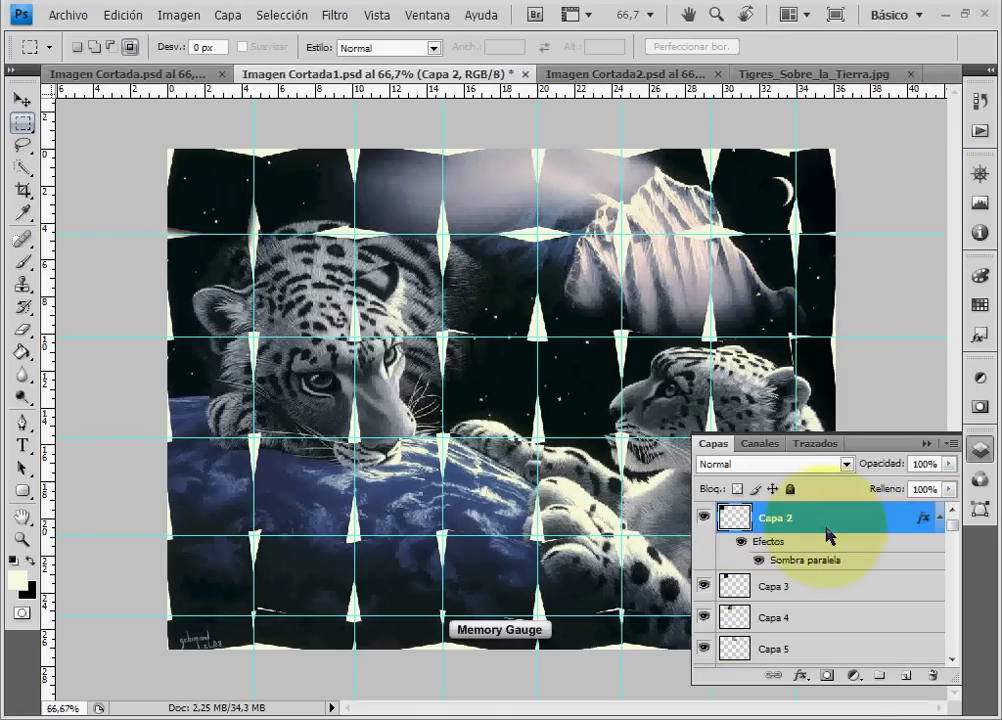
# Copy Capa 2's drop shadow style and paste it onto Capa 3
pyautogui.rightClick(877, 522)
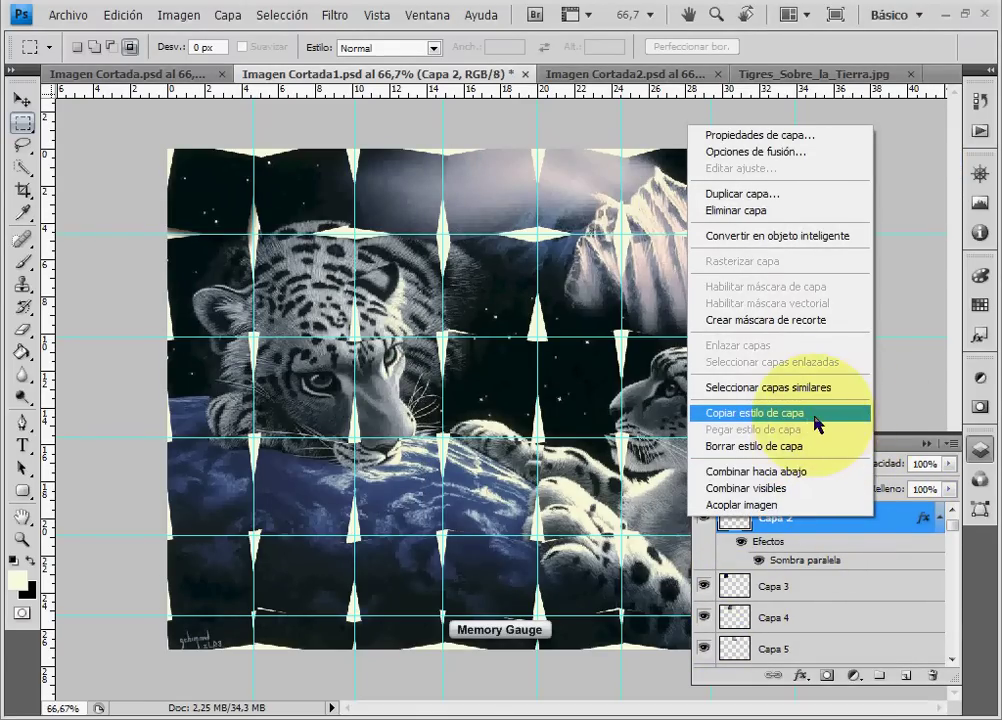
pyautogui.click(811, 418)
pyautogui.click(939, 518)
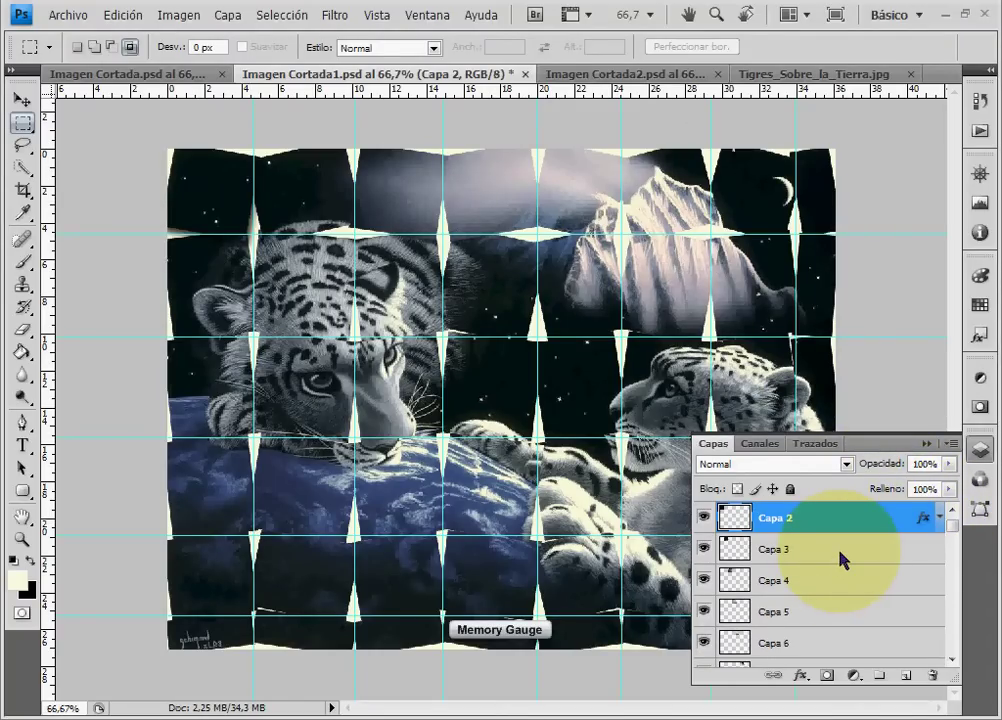
pyautogui.rightClick(840, 560)
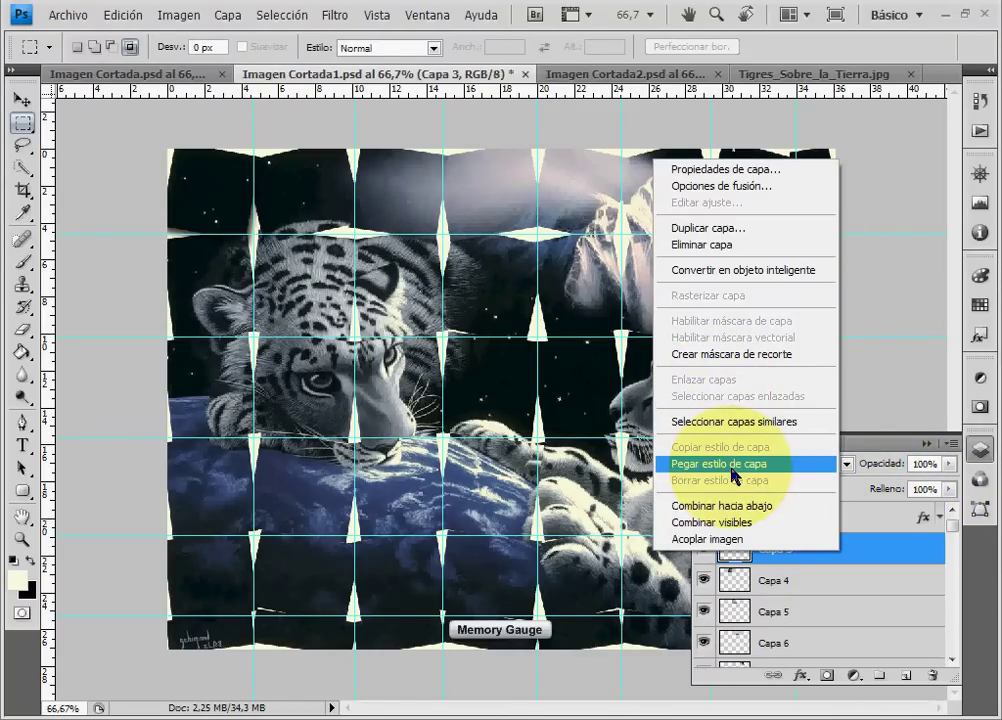
pyautogui.click(808, 480)
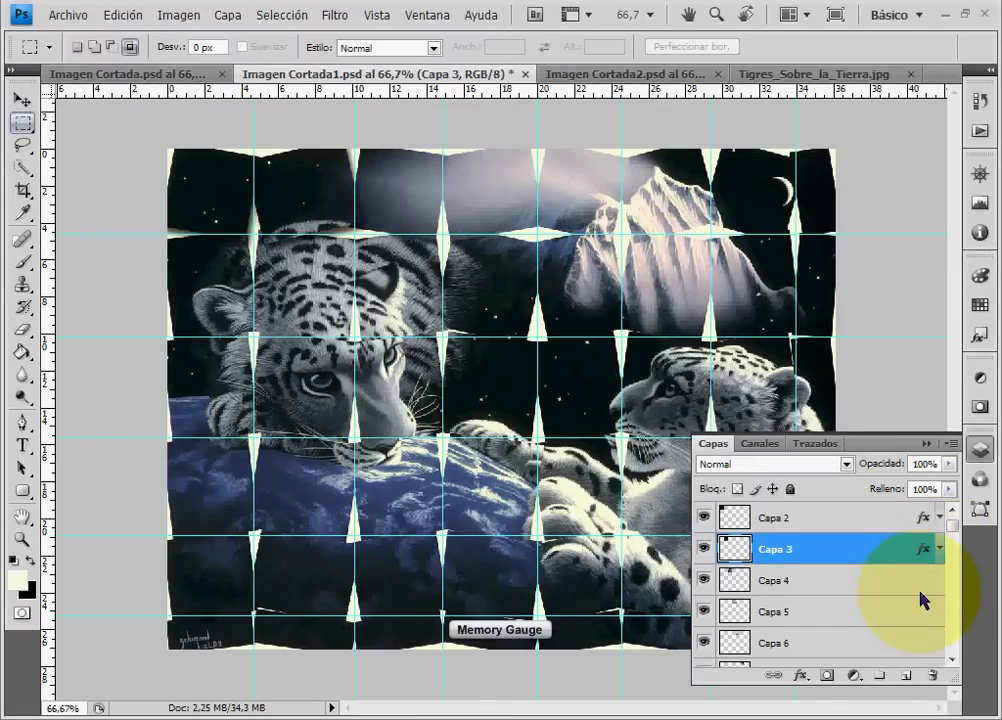
# Paste the copied drop shadow style onto Capa 4 and Capa 5
pyautogui.rightClick(920, 591)
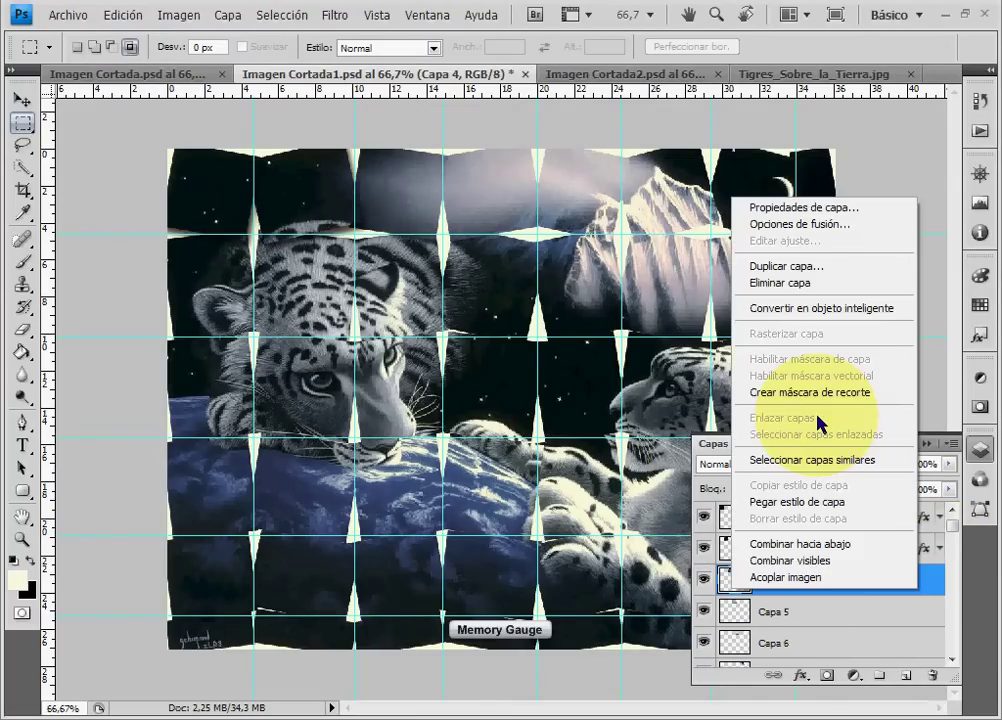
pyautogui.click(817, 503)
pyautogui.click(939, 580)
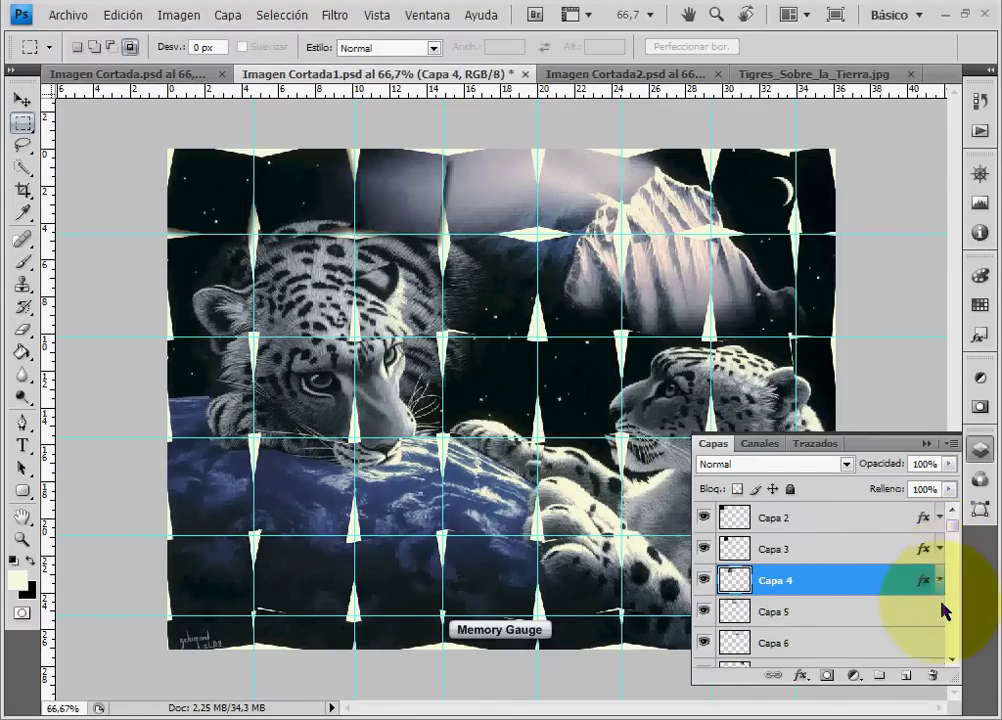
pyautogui.click(926, 613)
pyautogui.rightClick(922, 605)
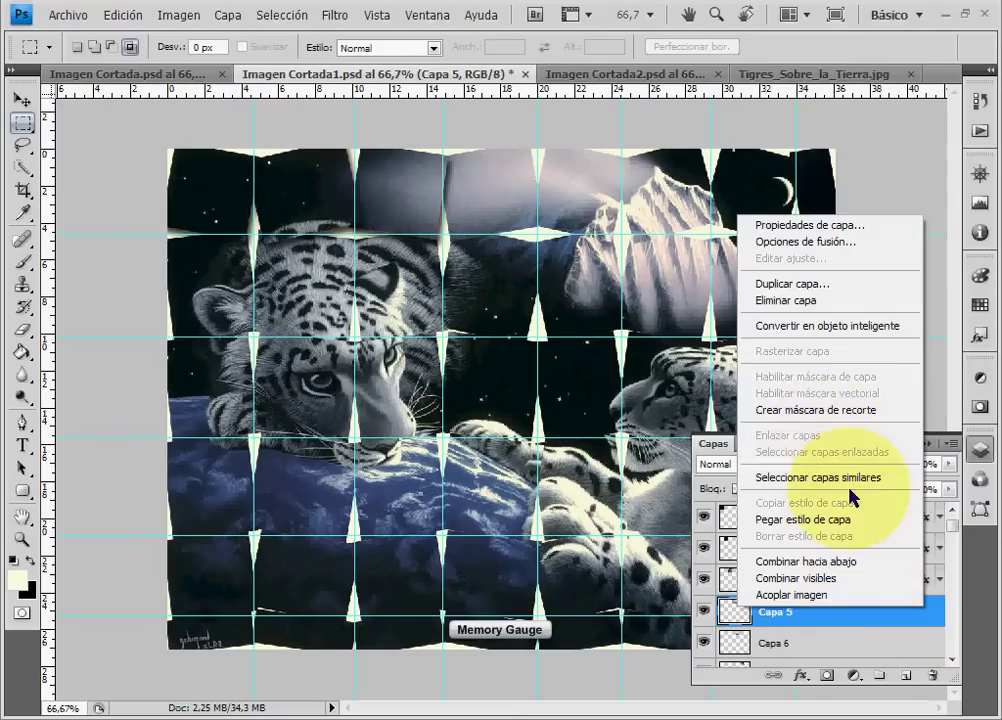
pyautogui.click(845, 520)
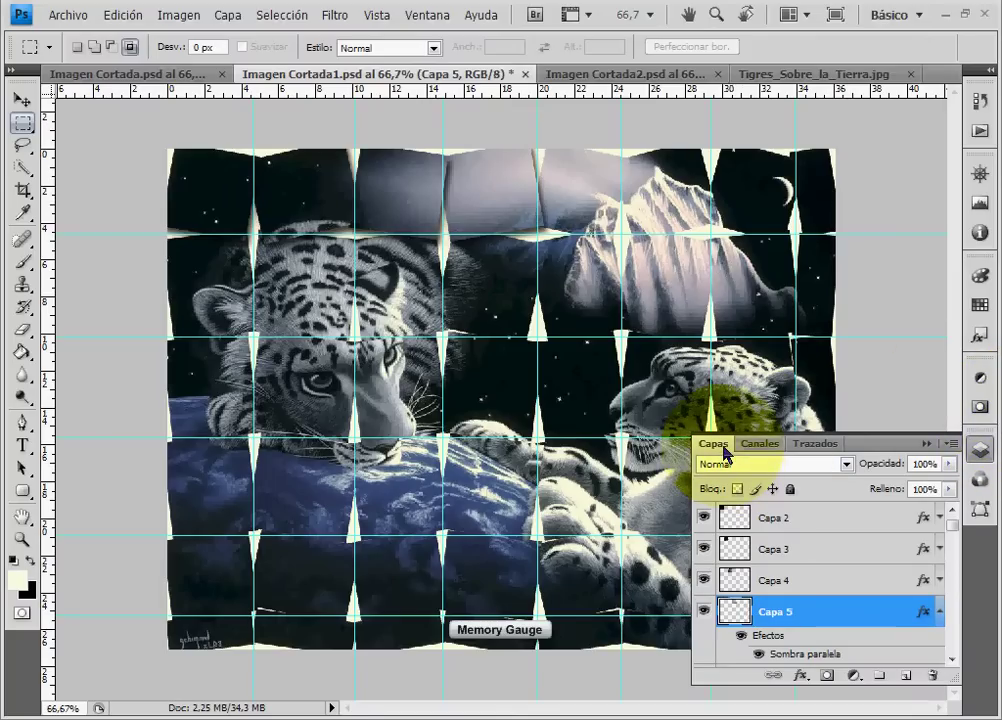
pyautogui.click(939, 611)
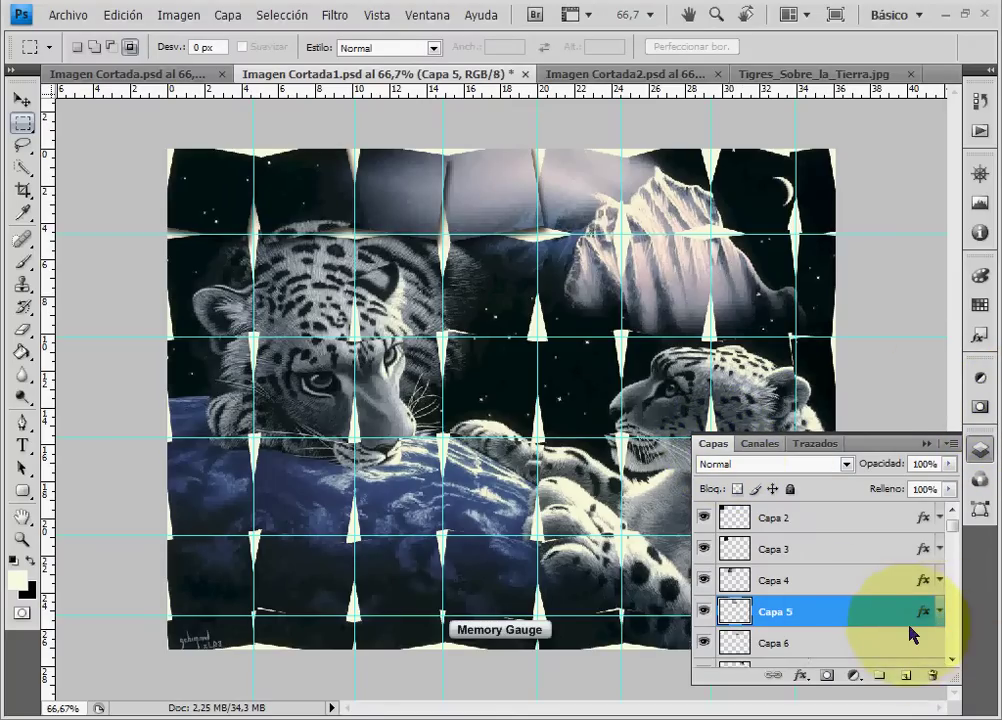
# Paste the copied drop shadow style onto Capa 6 and Capa 7
pyautogui.rightClick(906, 645)
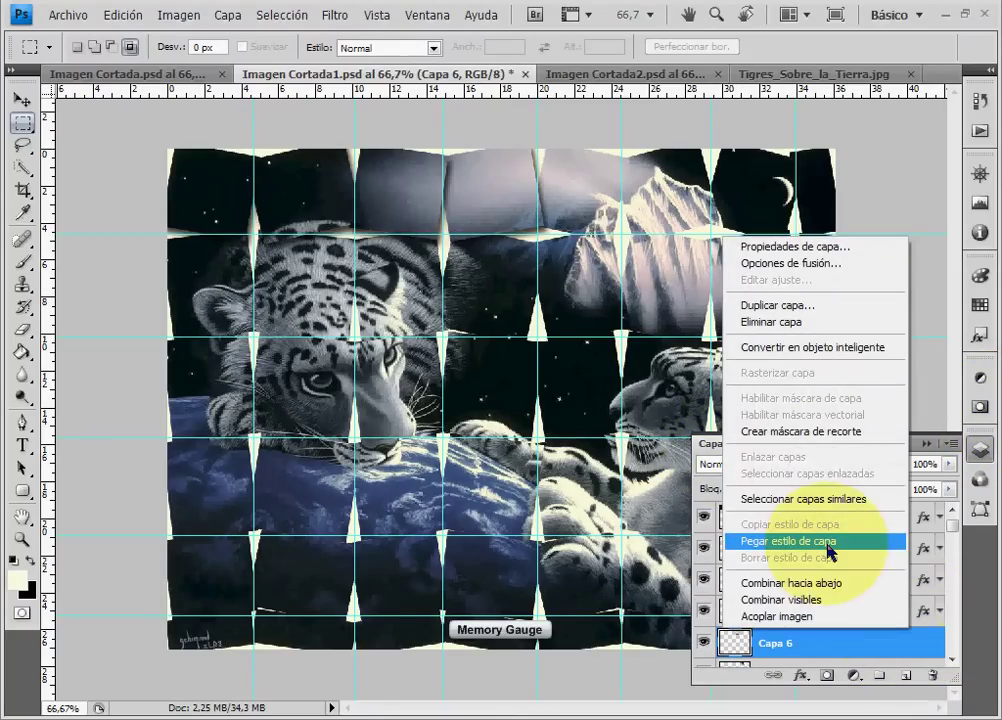
pyautogui.click(832, 540)
pyautogui.click(950, 660)
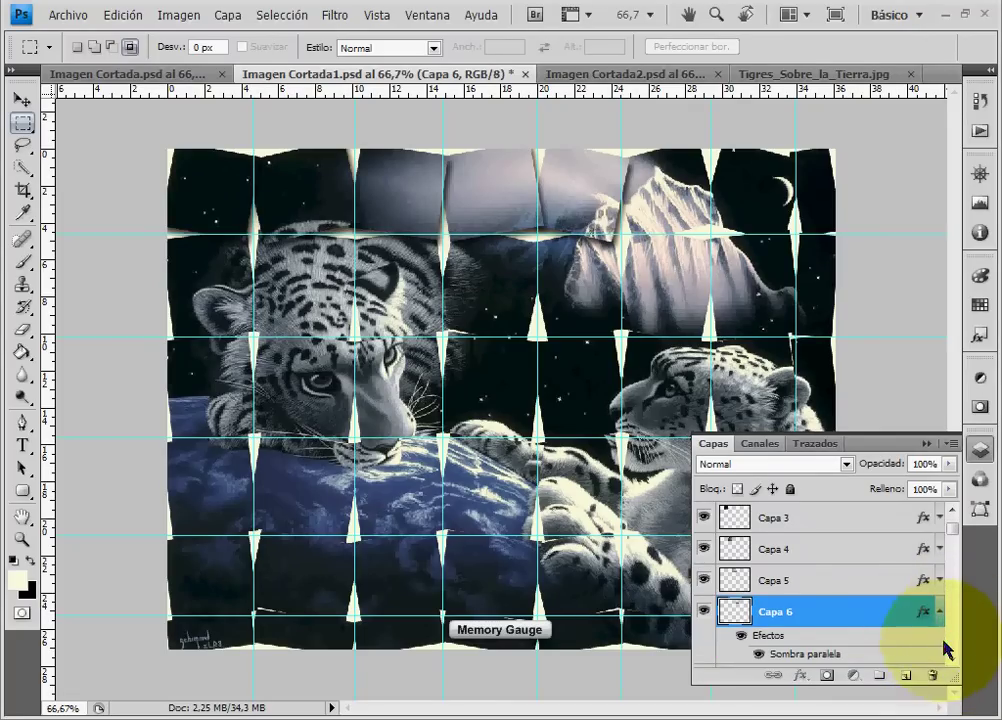
pyautogui.click(950, 660)
pyautogui.click(843, 626)
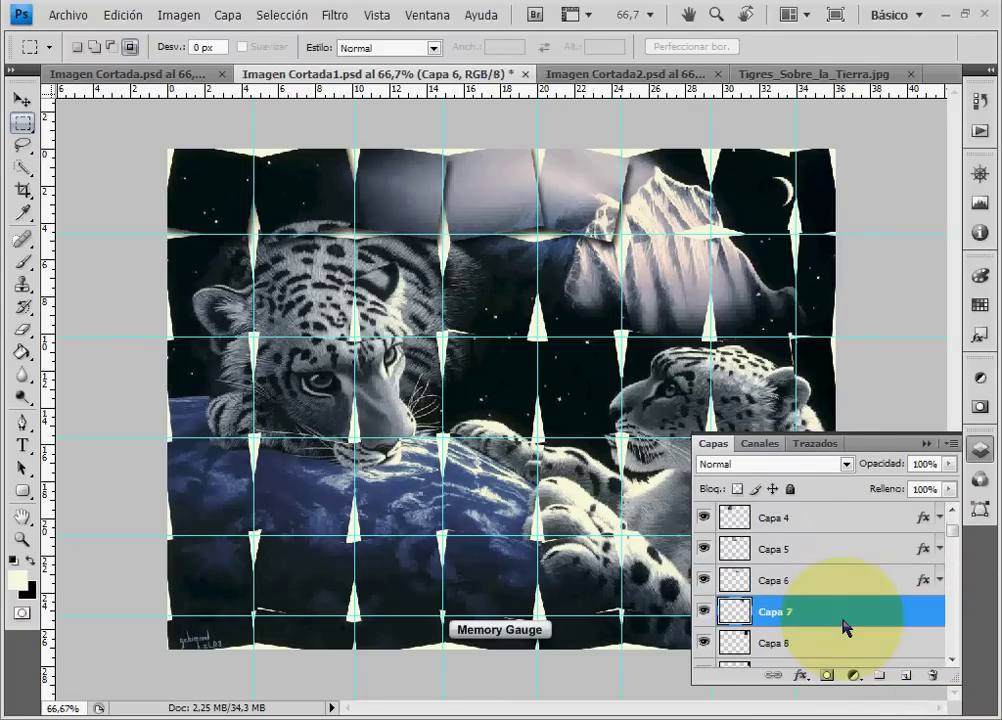
pyautogui.rightClick(843, 626)
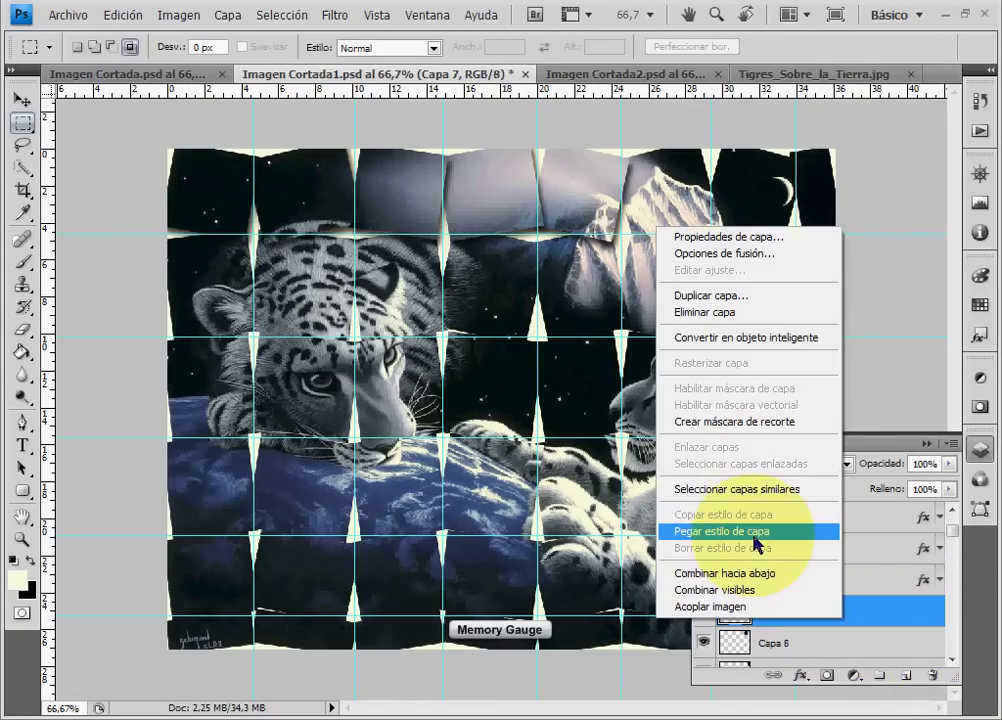
pyautogui.click(754, 535)
pyautogui.click(939, 611)
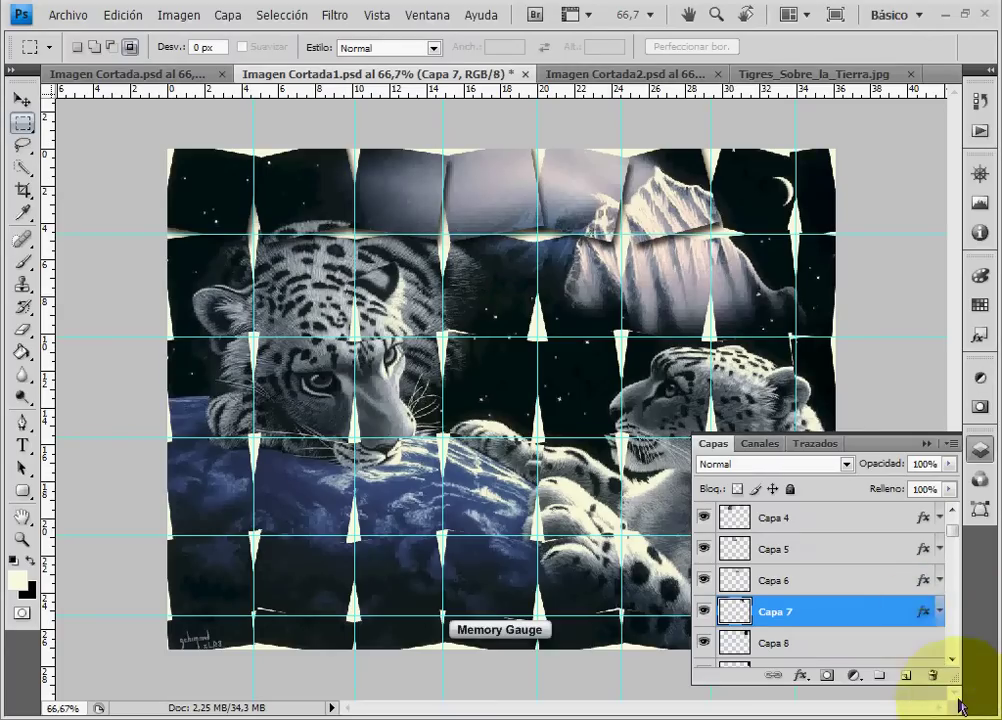
pyautogui.click(953, 660)
pyautogui.click(953, 660)
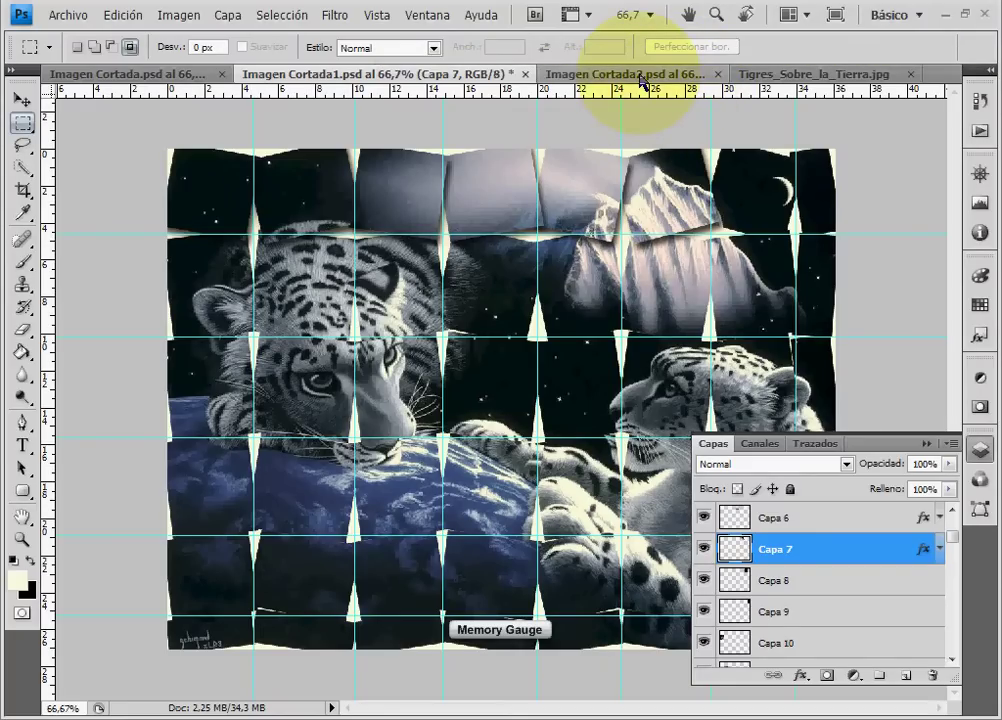
# In Imagen Cortada2, bring up Capa 0's layer style at the Superposición de colores settings
pyautogui.click(641, 77)
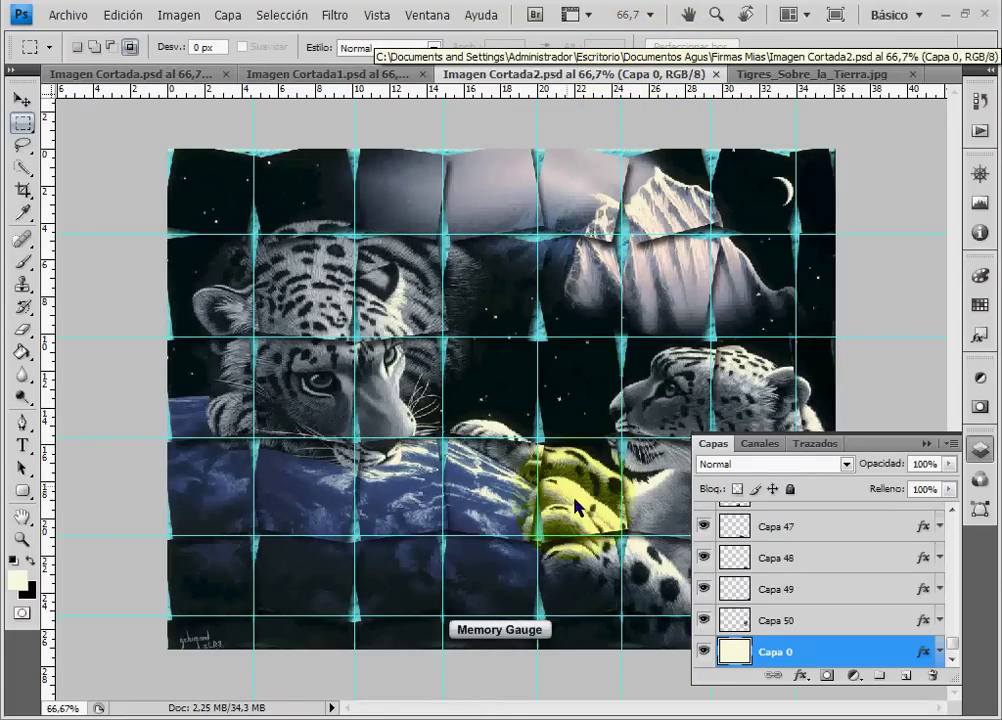
pyautogui.click(705, 652)
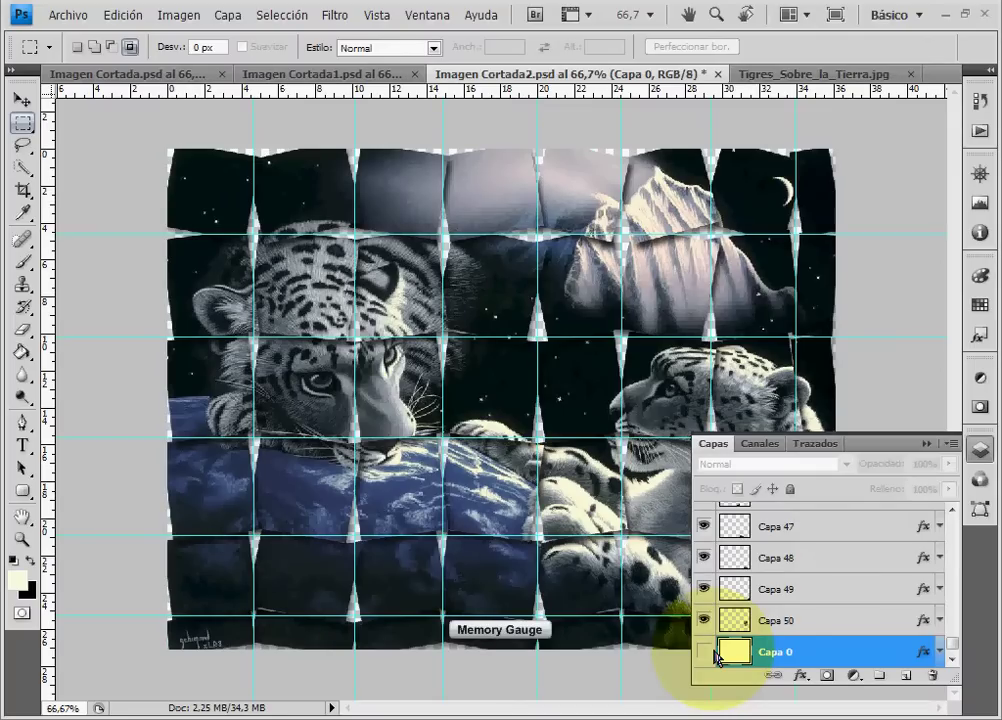
pyautogui.click(708, 653)
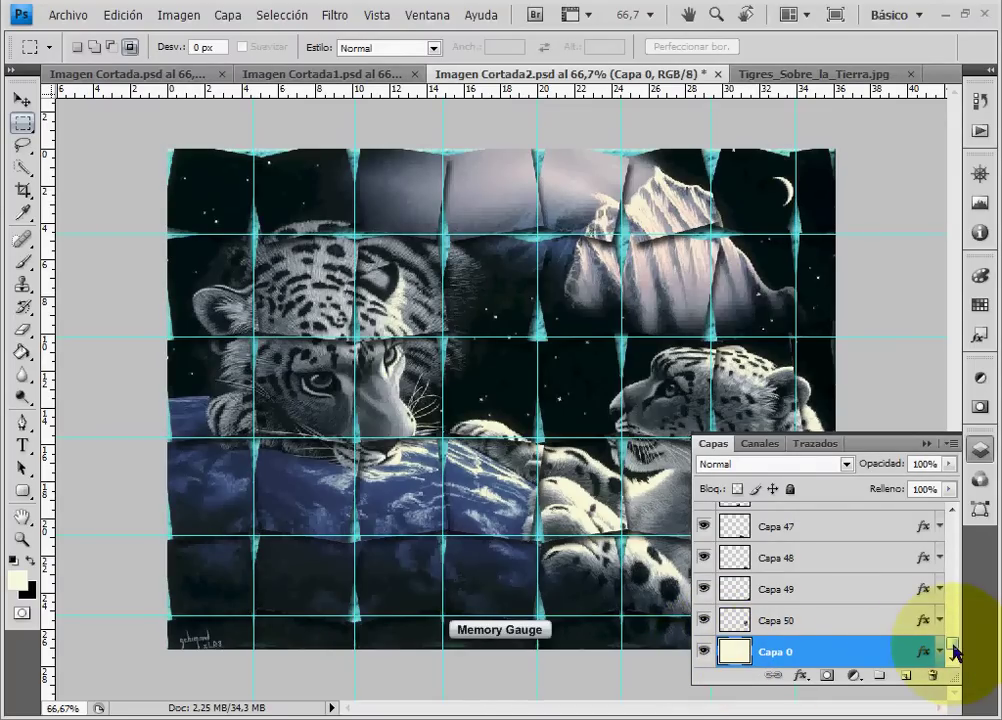
pyautogui.doubleClick(866, 652)
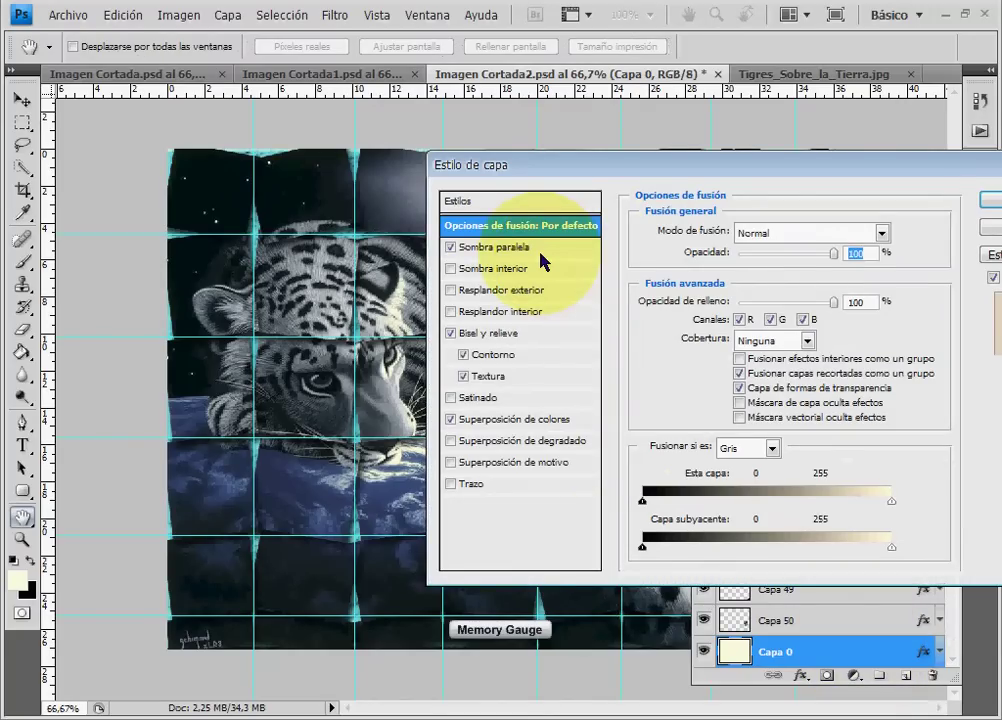
pyautogui.click(534, 249)
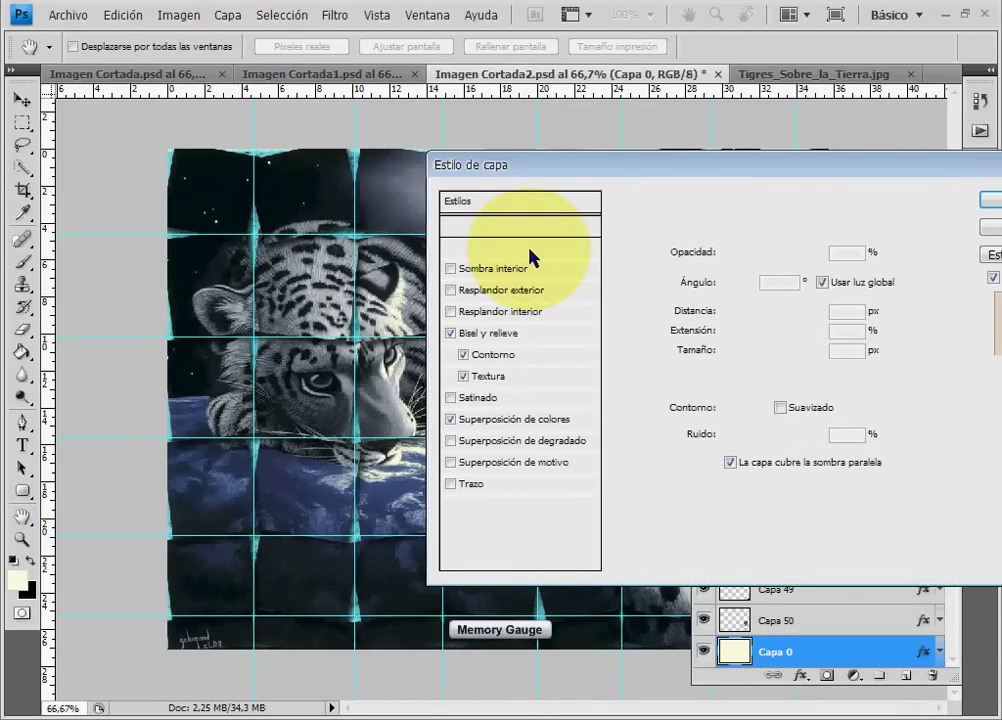
pyautogui.click(527, 356)
pyautogui.click(530, 380)
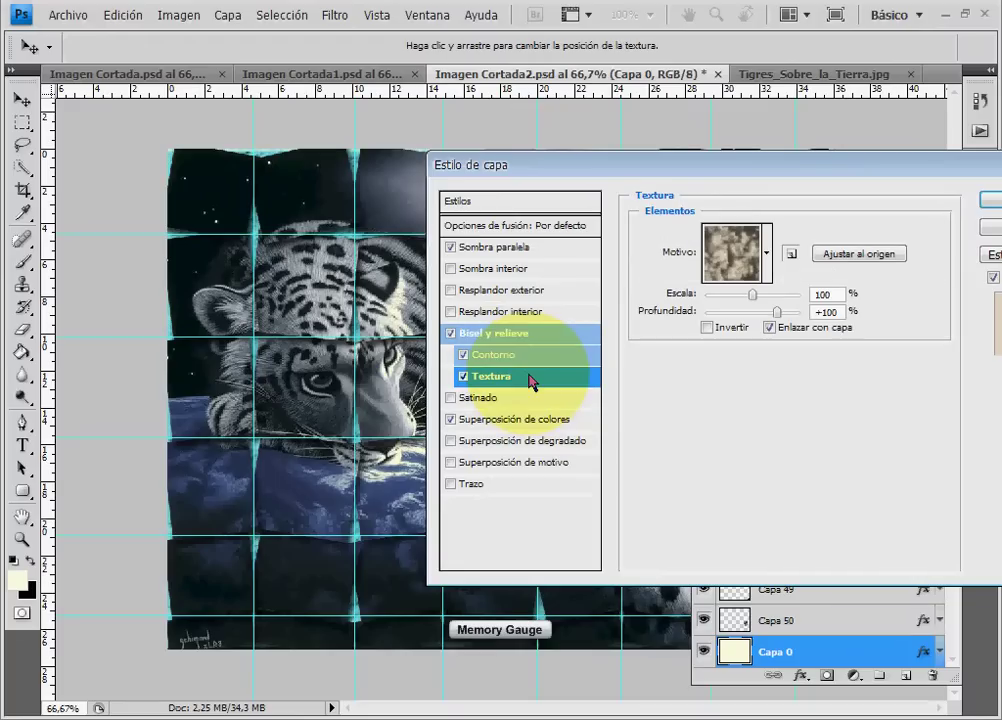
pyautogui.click(553, 422)
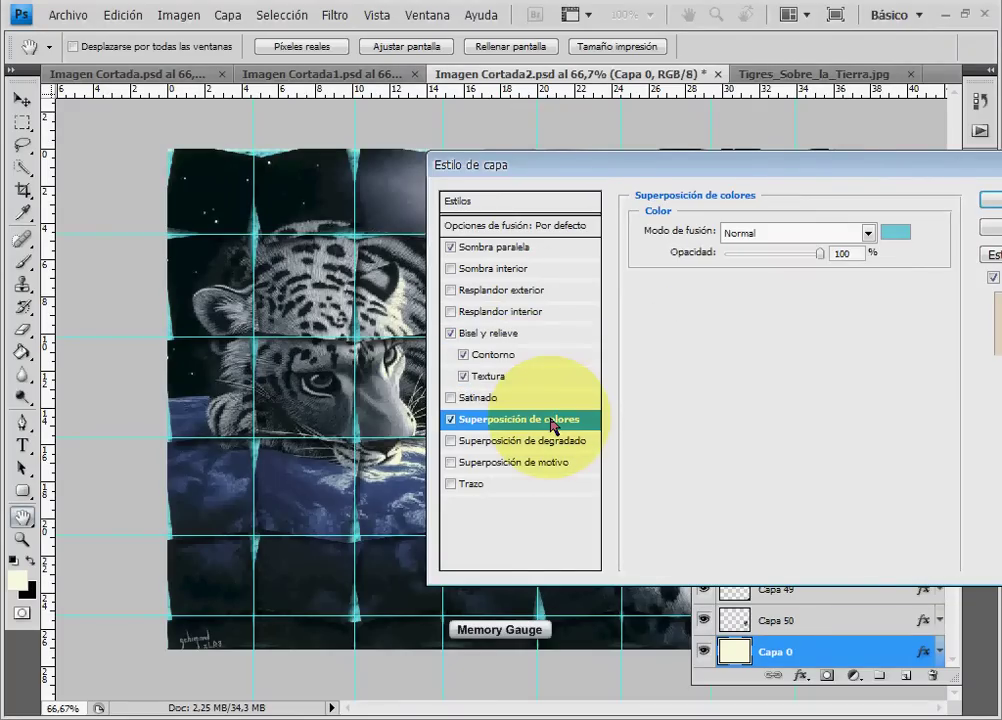
# Set the colour overlay to cyan 00f0ff and apply the layer style
pyautogui.click(897, 233)
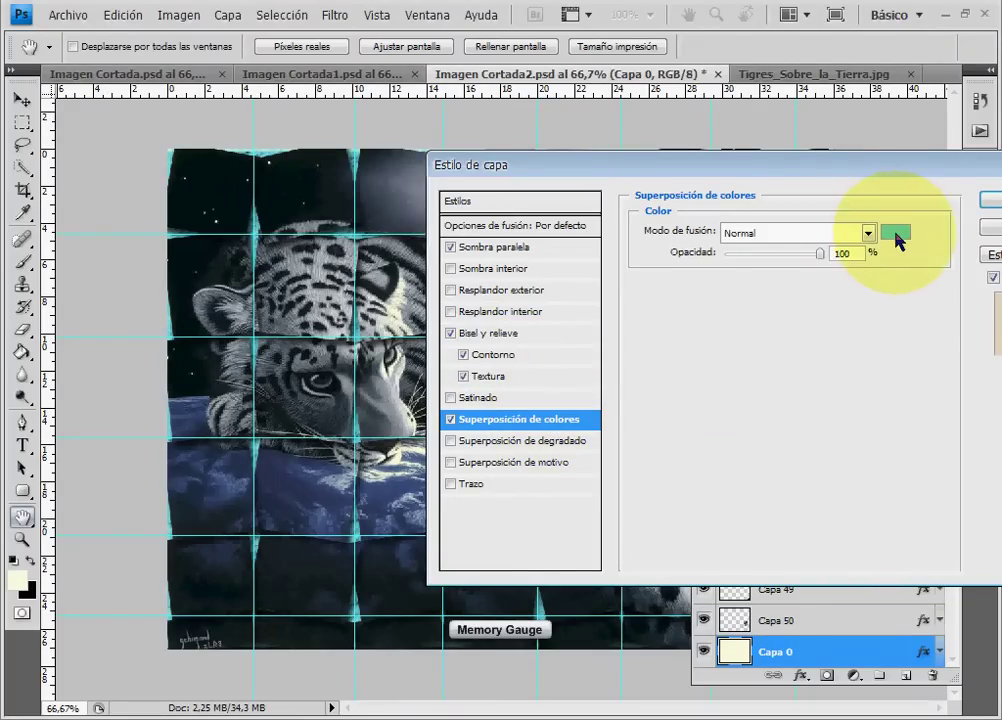
pyautogui.click(897, 233)
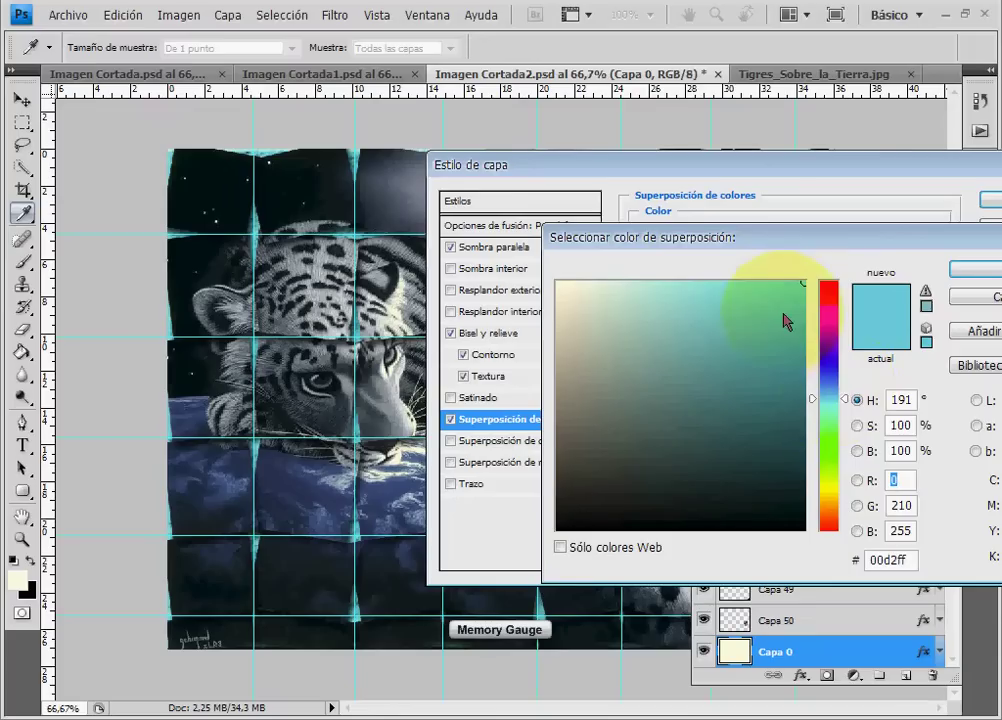
pyautogui.click(844, 368)
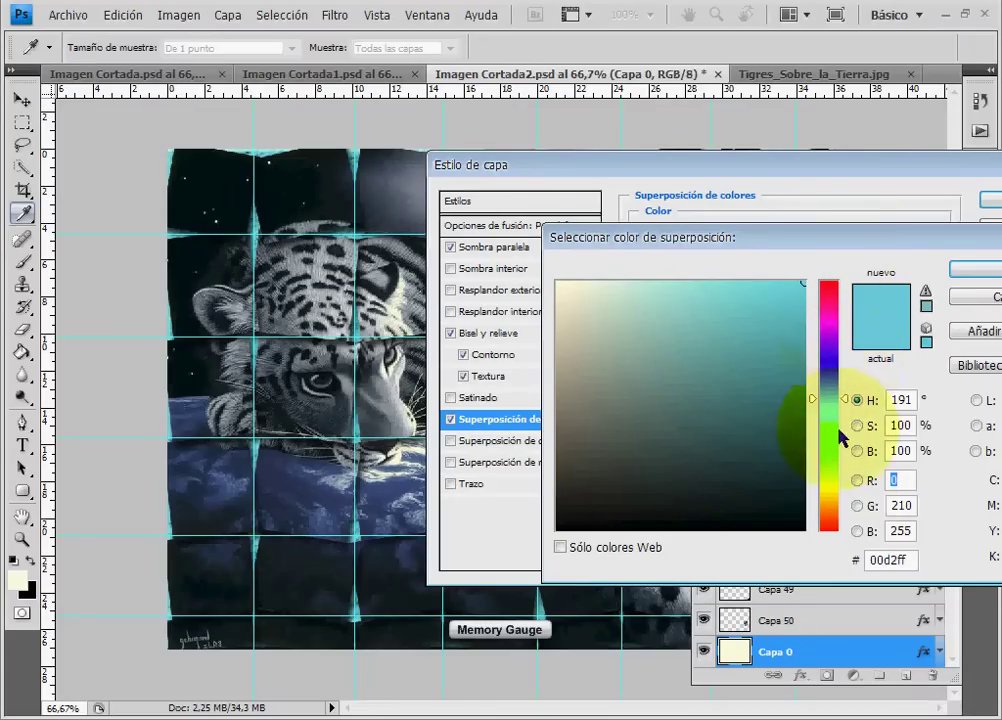
pyautogui.moveTo(844, 368); pyautogui.dragTo(756, 355)
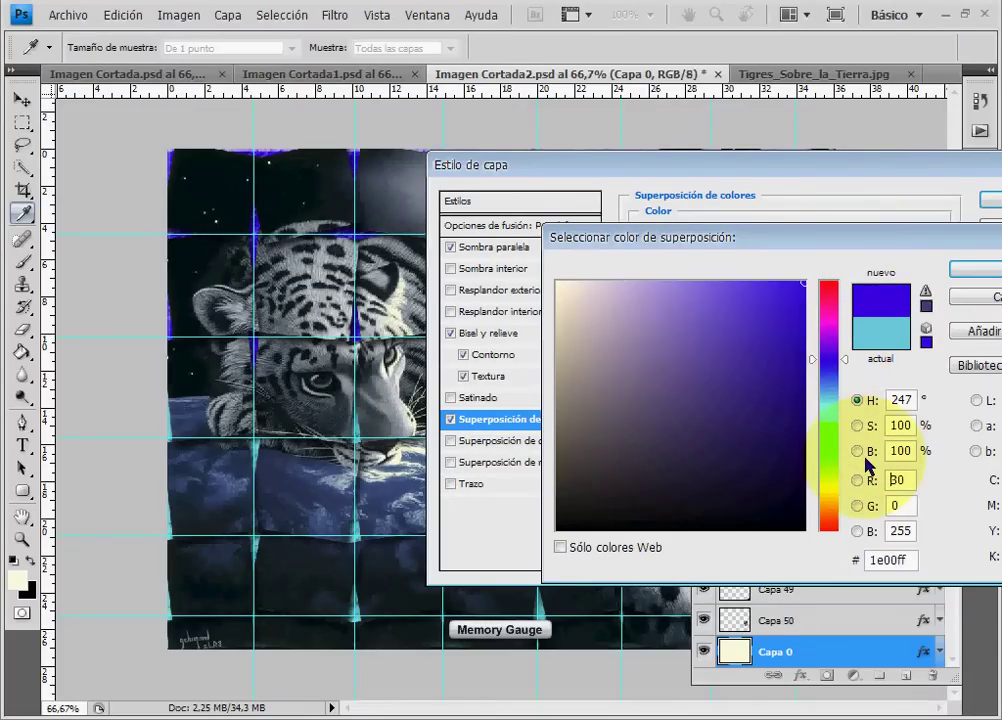
pyautogui.click(828, 498)
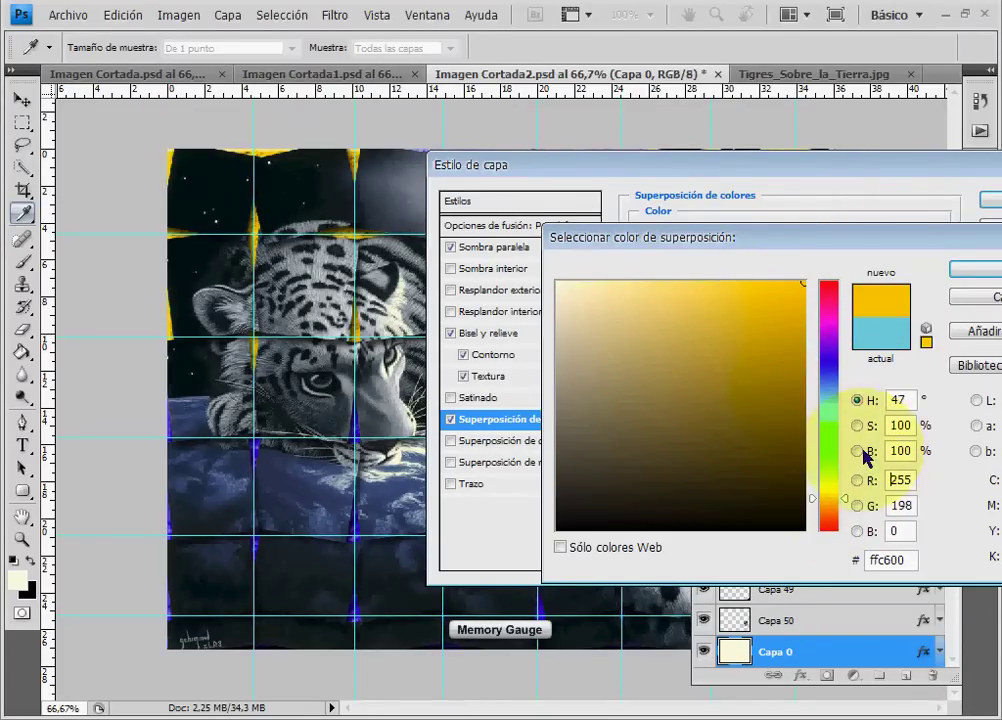
pyautogui.click(833, 403)
pyautogui.click(975, 268)
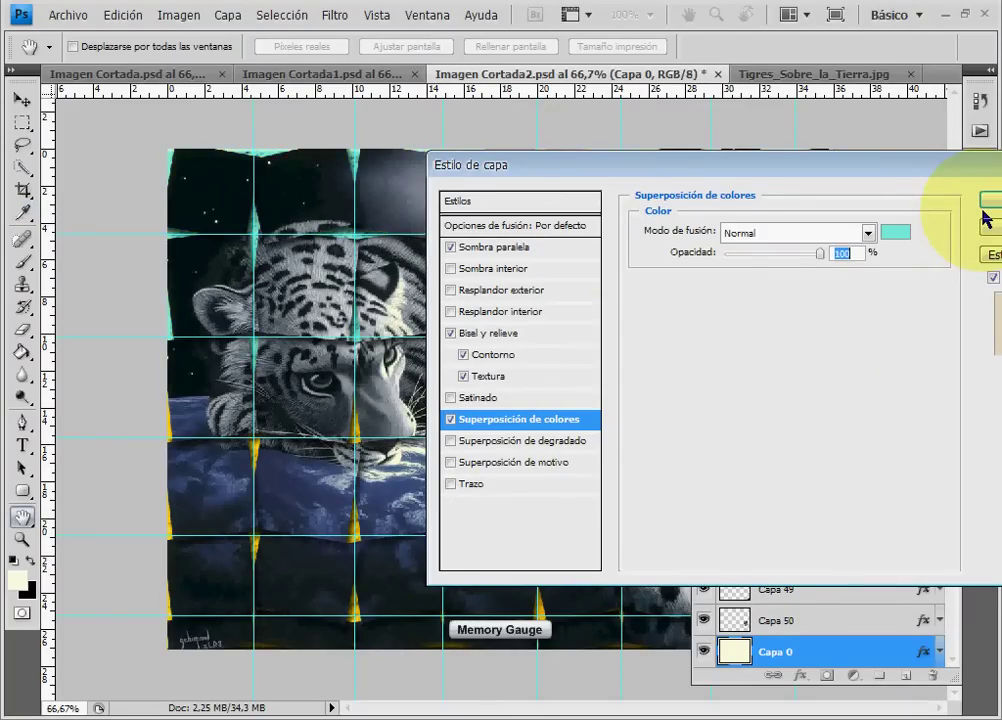
pyautogui.click(988, 200)
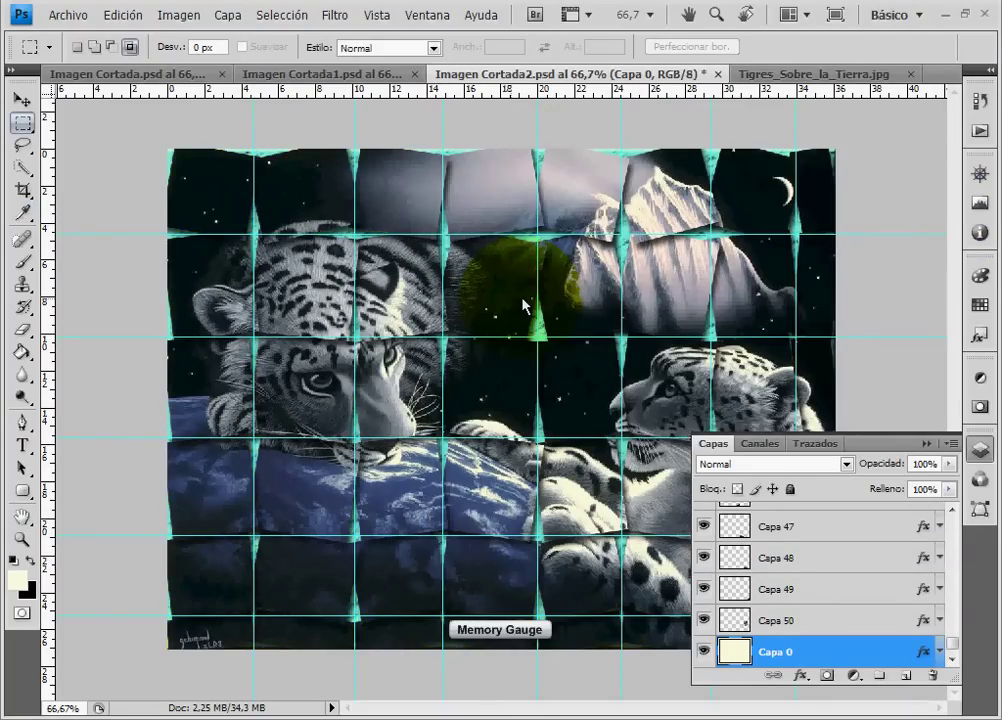
# Add a black 36 pt HiPNoSiS text layer and drag it up the Layers panel
pyautogui.click(21, 446)
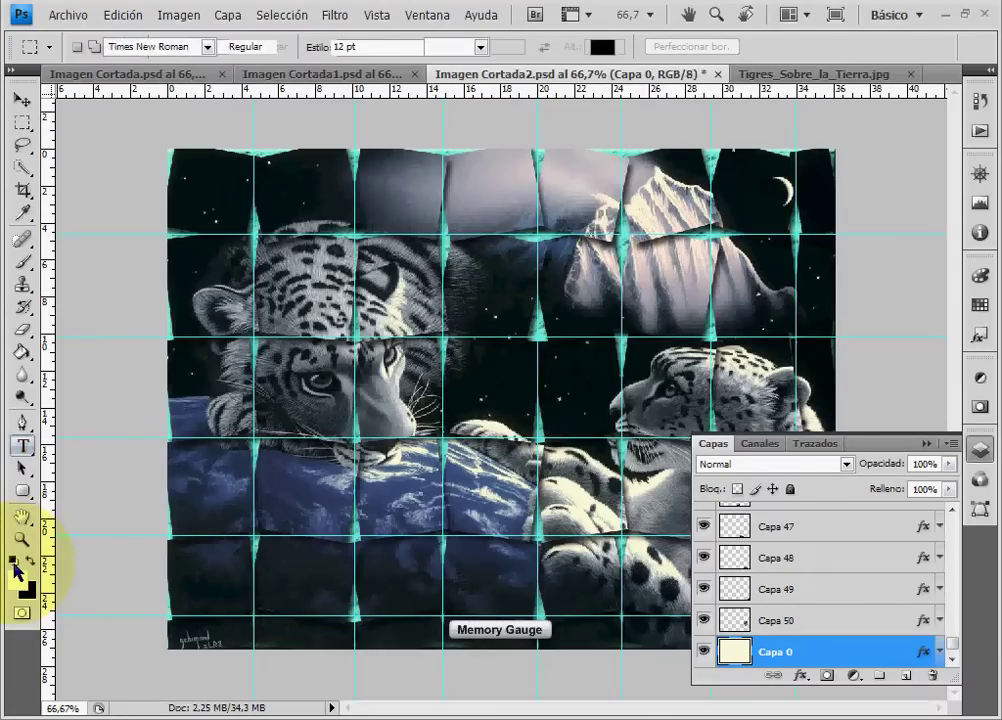
pyautogui.click(12, 560)
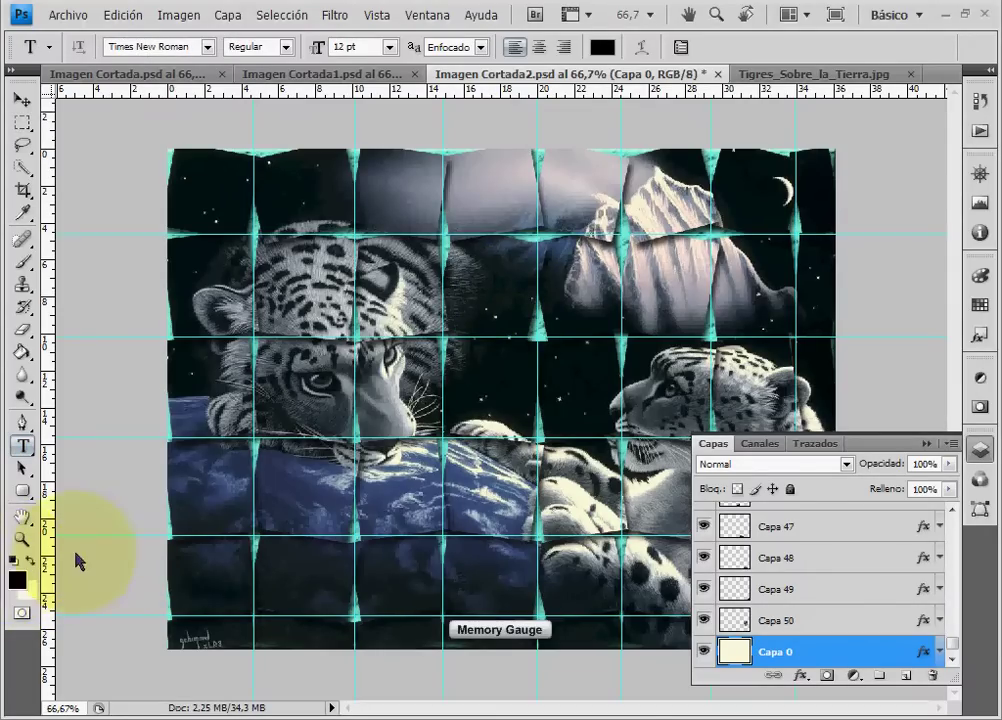
pyautogui.click(355, 386)
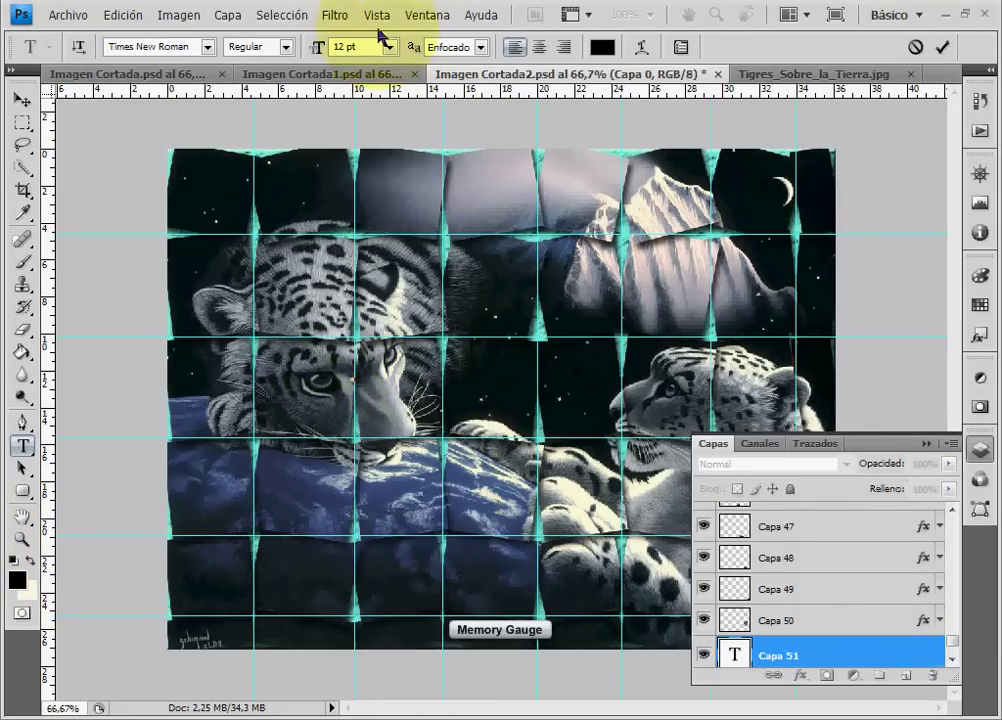
pyautogui.click(389, 47)
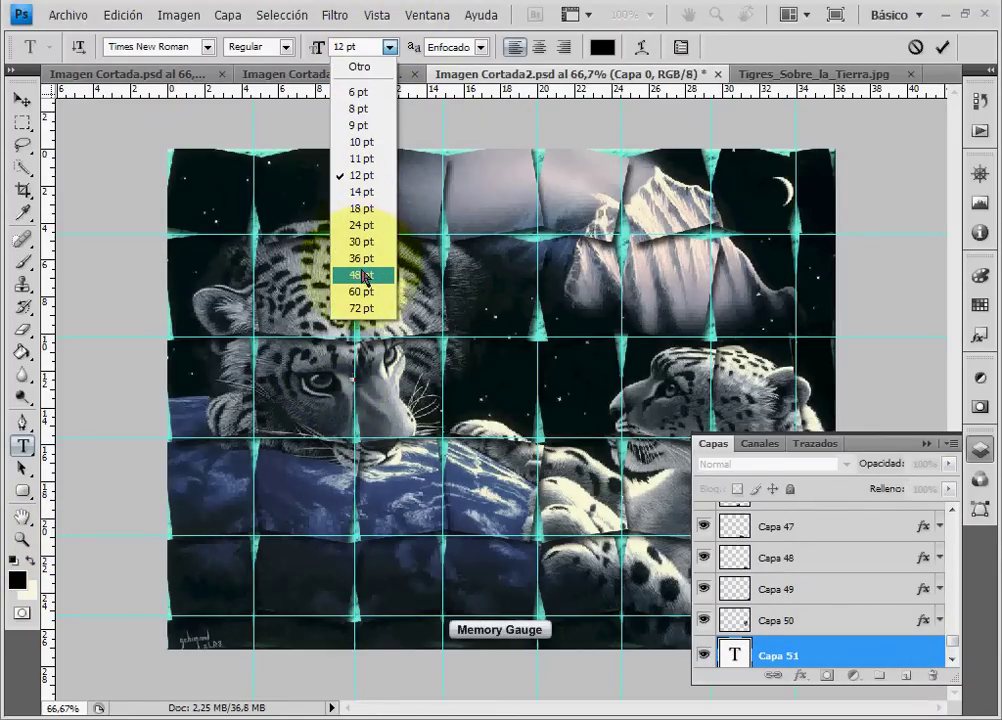
pyautogui.click(358, 259)
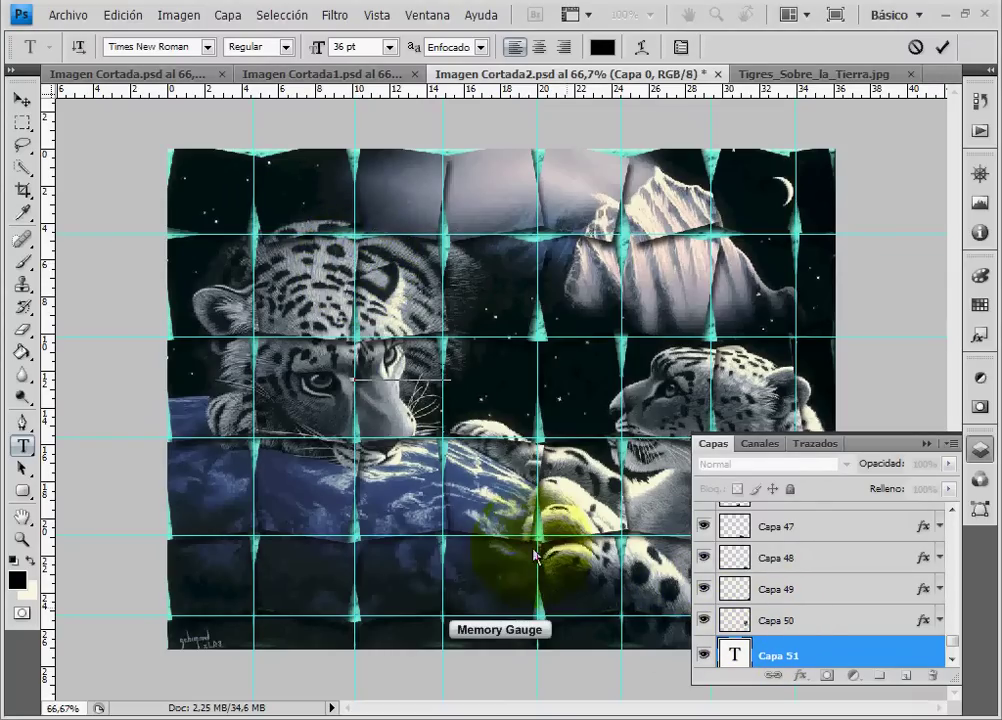
pyautogui.click(895, 658)
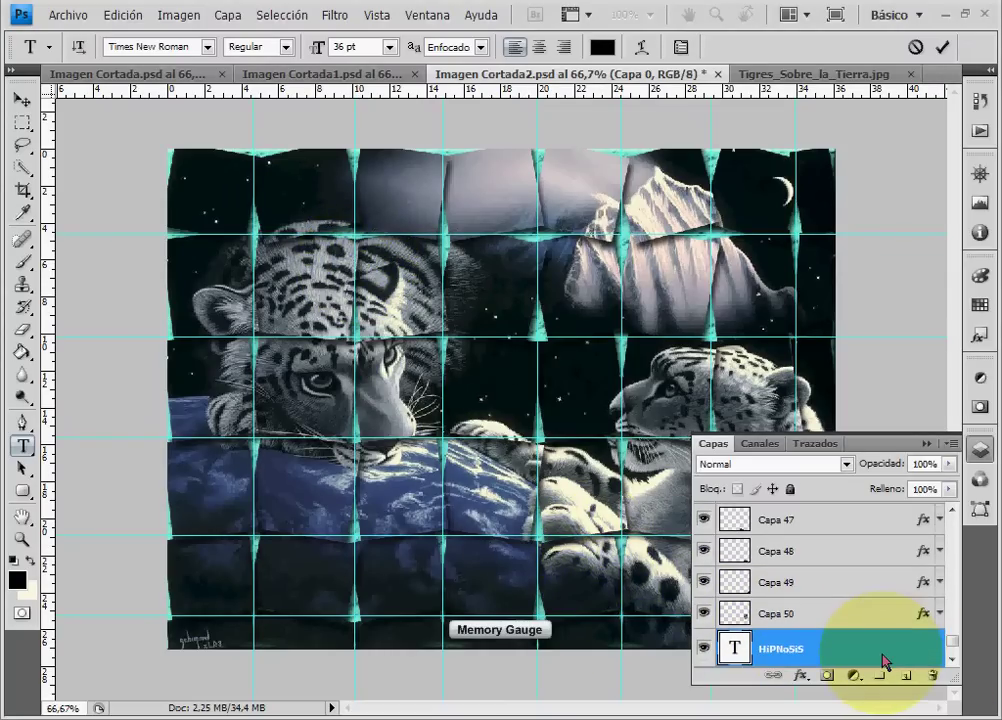
pyautogui.moveTo(882, 660)
pyautogui.mouseDown()
pyautogui.moveTo(850, 518)
pyautogui.moveTo(860, 489)
pyautogui.moveTo(854, 508)
pyautogui.mouseUp()
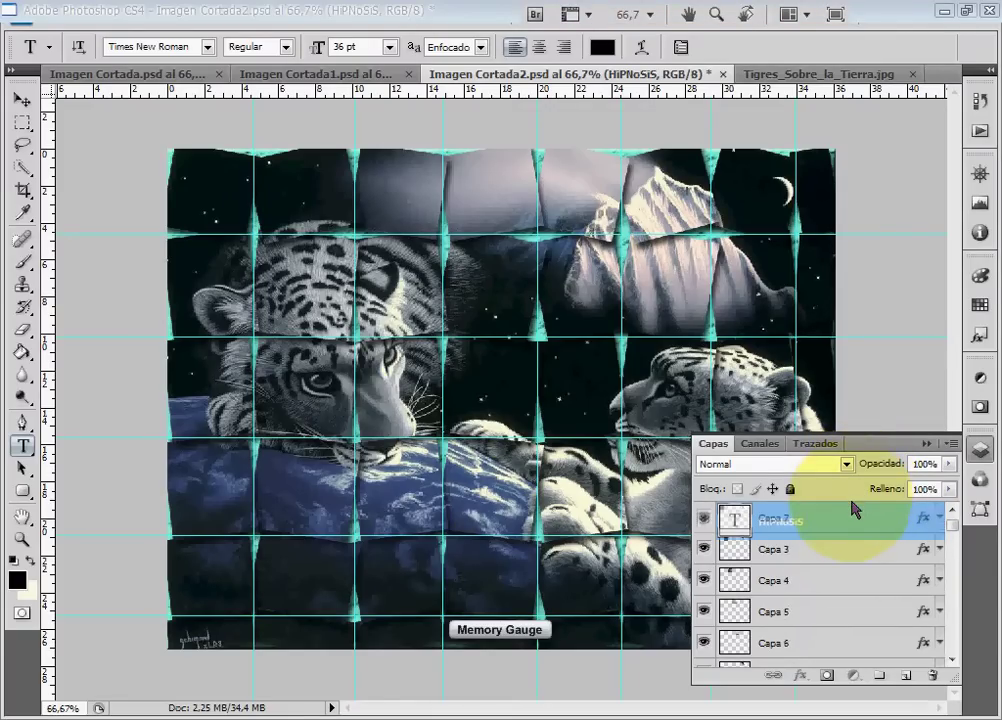
# Place the HiPNoSiS layer at the top of the stack and switch it to 60 pt Disko
pyautogui.moveTo(854, 508); pyautogui.dragTo(857, 520)
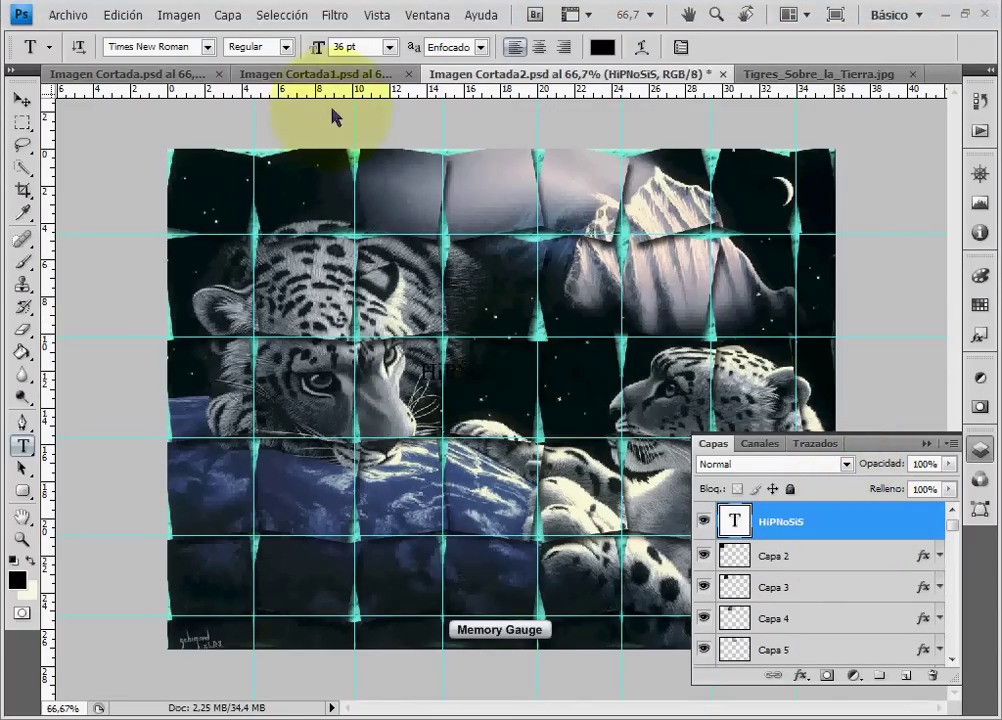
pyautogui.click(390, 47)
pyautogui.click(353, 290)
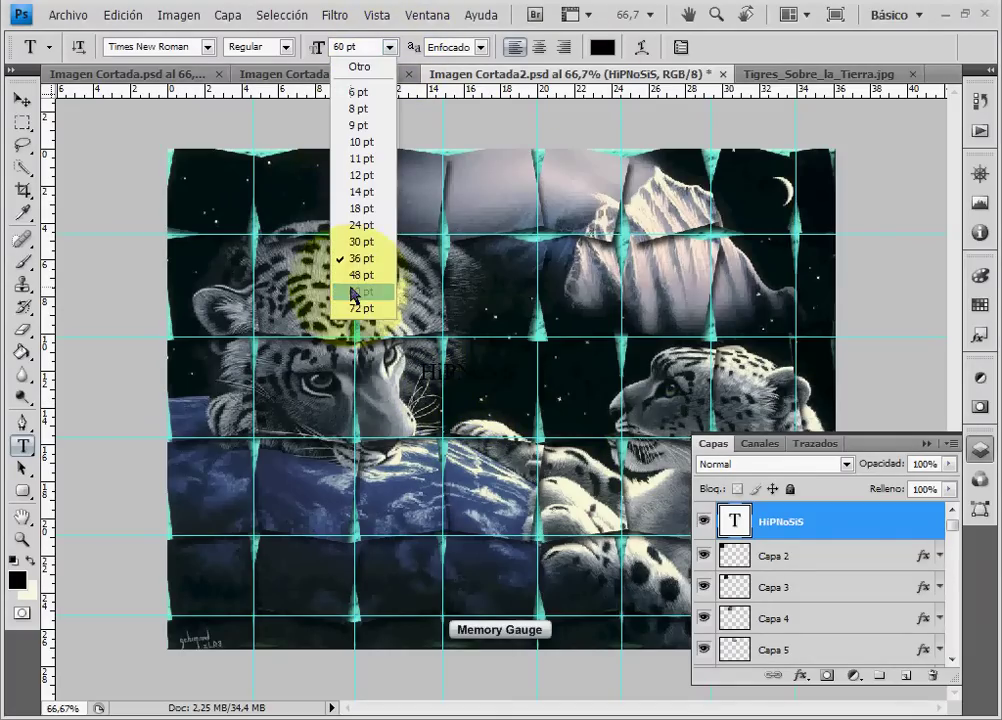
pyautogui.click(180, 47)
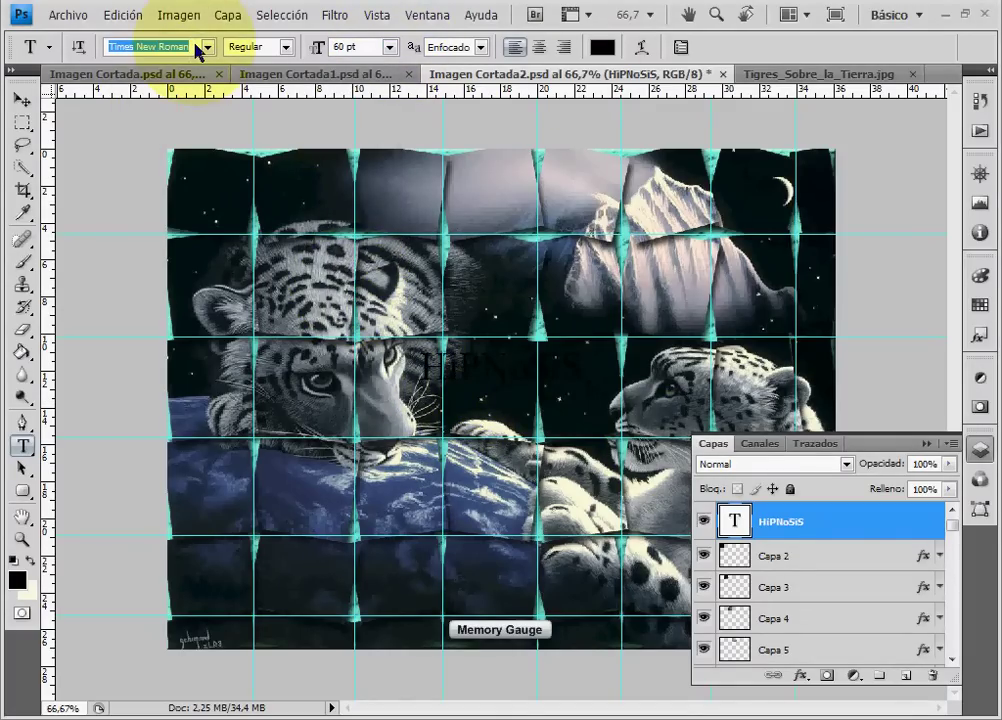
pyautogui.write('Disko (OT1')
pyautogui.press('Return')
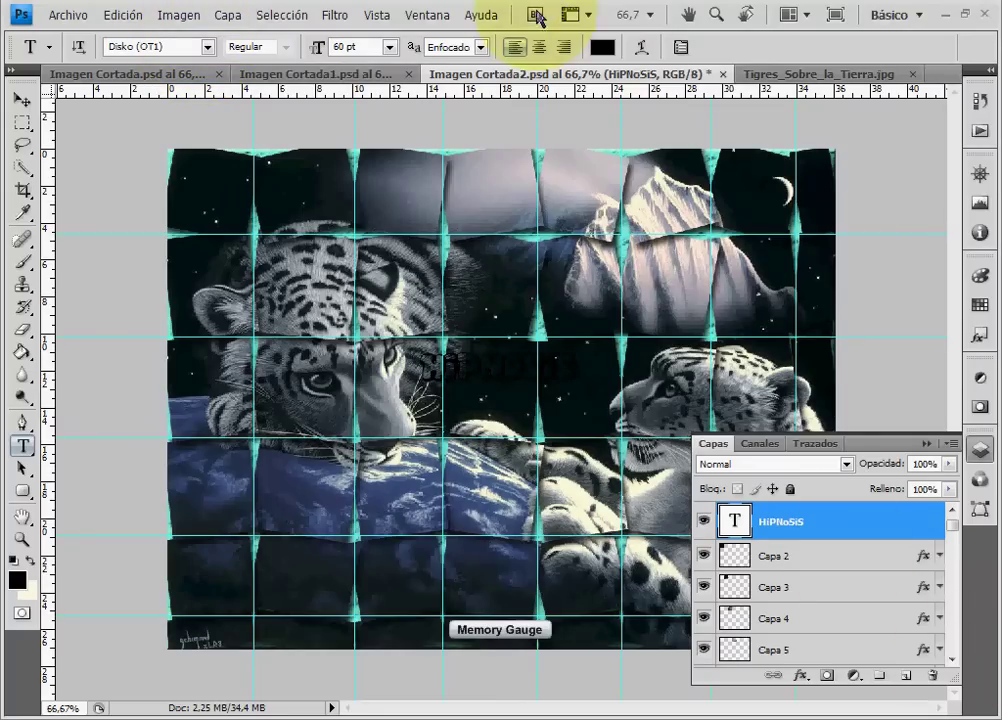
# Enlarge the HiPNoSiS title to 150 pt and shift it left and slightly up
pyautogui.click(348, 47)
pyautogui.write('150')
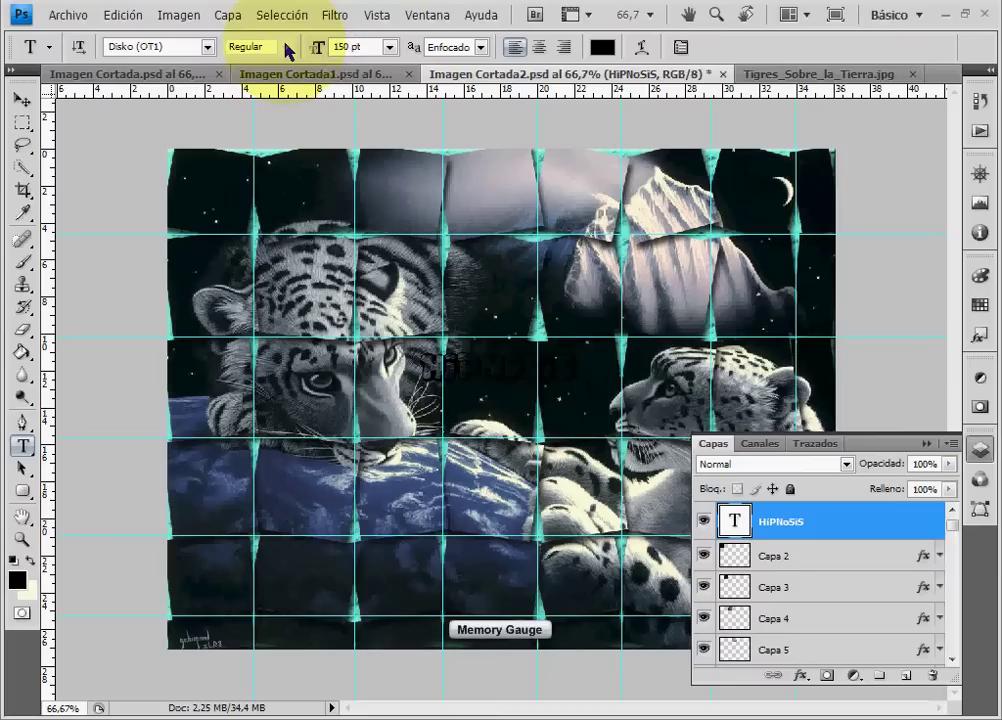
pyautogui.click(21, 100)
pyautogui.moveTo(518, 337)
pyautogui.mouseDown()
pyautogui.moveTo(400, 316)
pyautogui.moveTo(408, 305)
pyautogui.mouseUp()
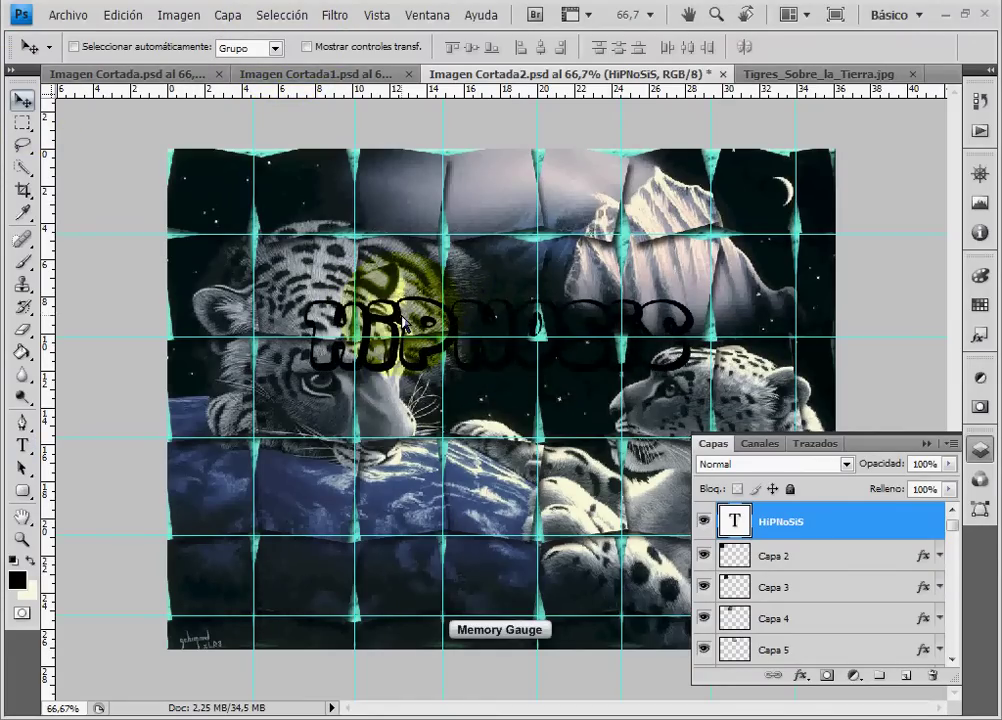
# Give the HiPNoSiS text a textured Bevel and Emboss and a Drop Shadow
pyautogui.doubleClick(905, 532)
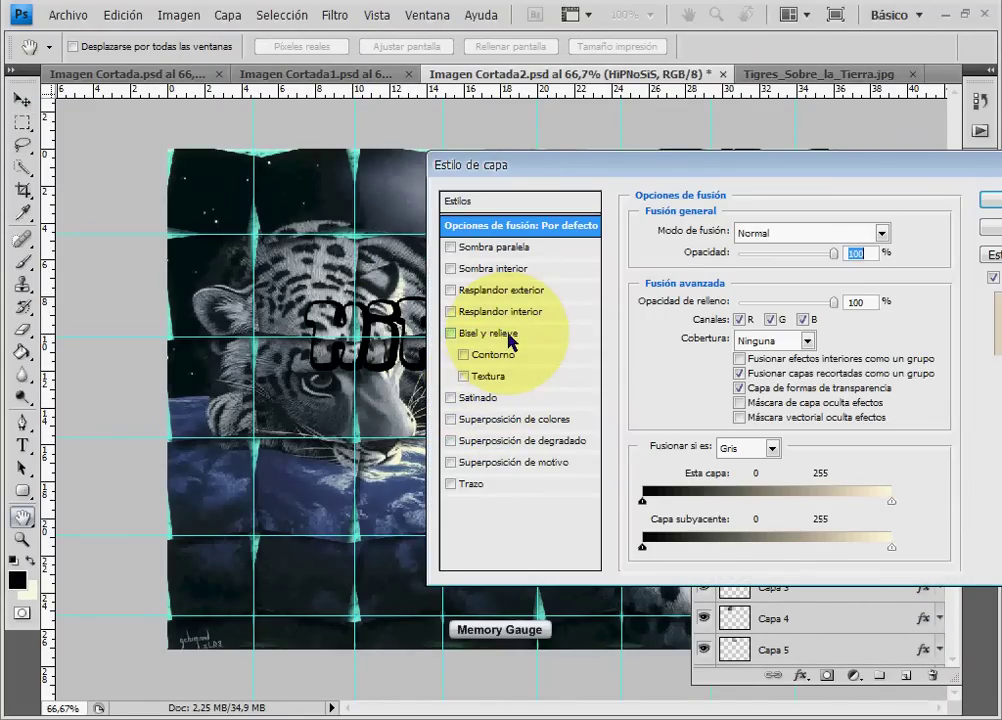
pyautogui.click(511, 338)
pyautogui.click(514, 375)
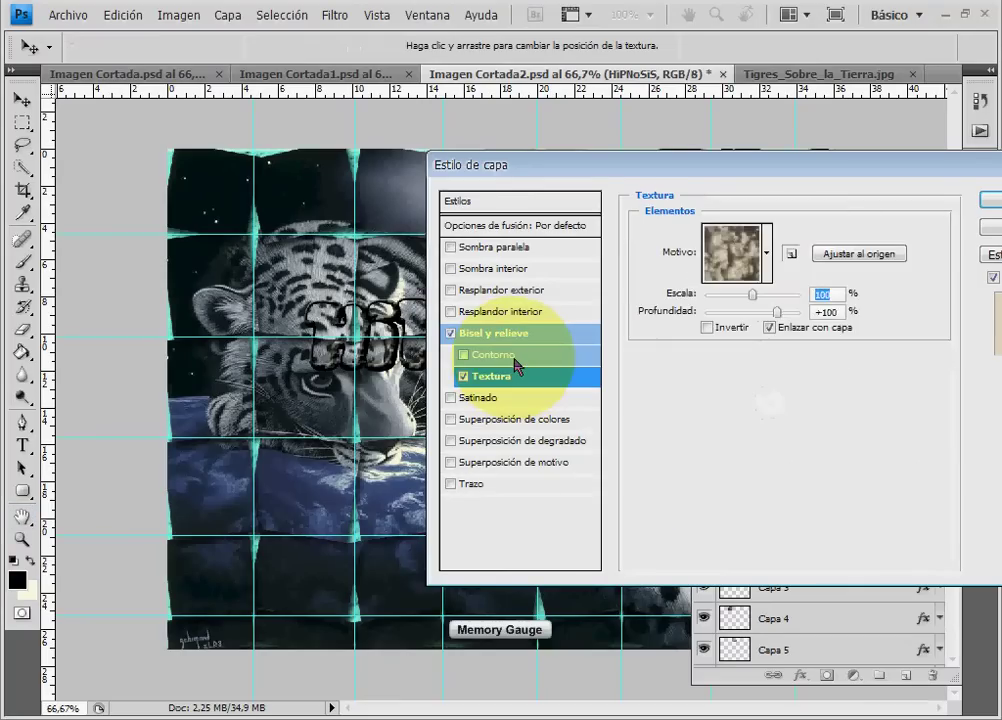
pyautogui.click(505, 248)
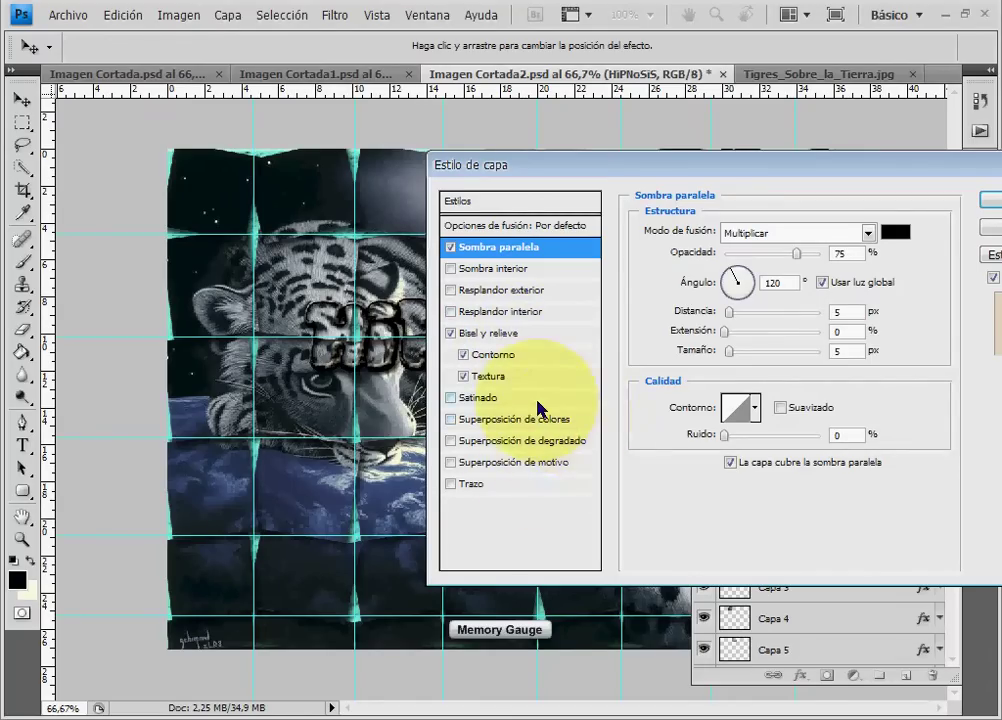
# Add a 1 px bright blue Stroke around the text
pyautogui.click(530, 485)
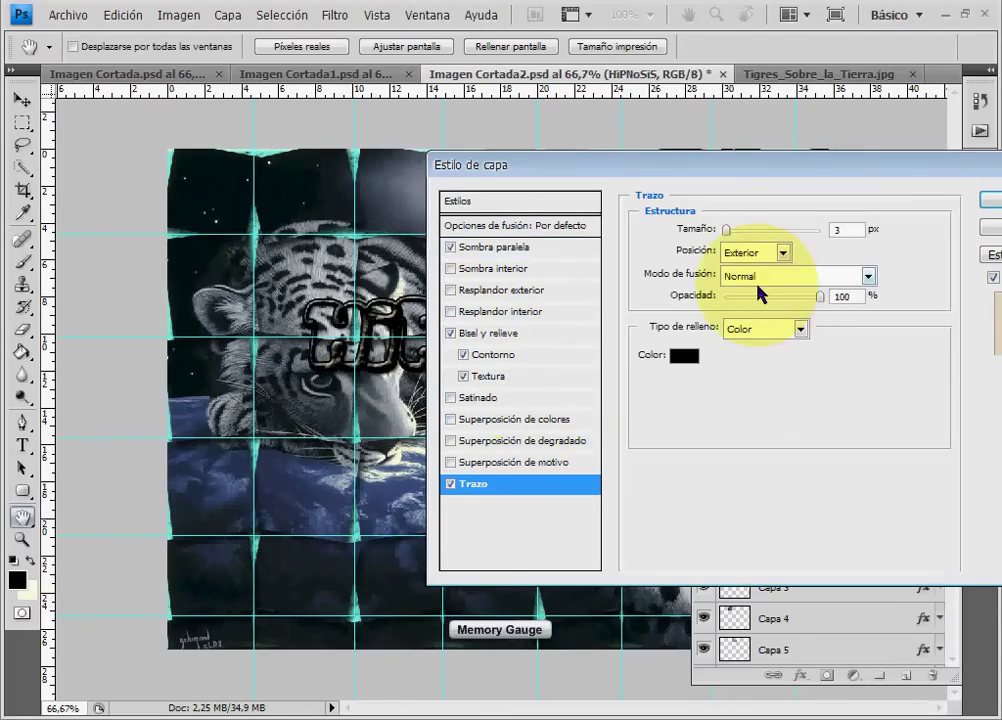
pyautogui.doubleClick(843, 230)
pyautogui.write('1')
pyautogui.click(684, 355)
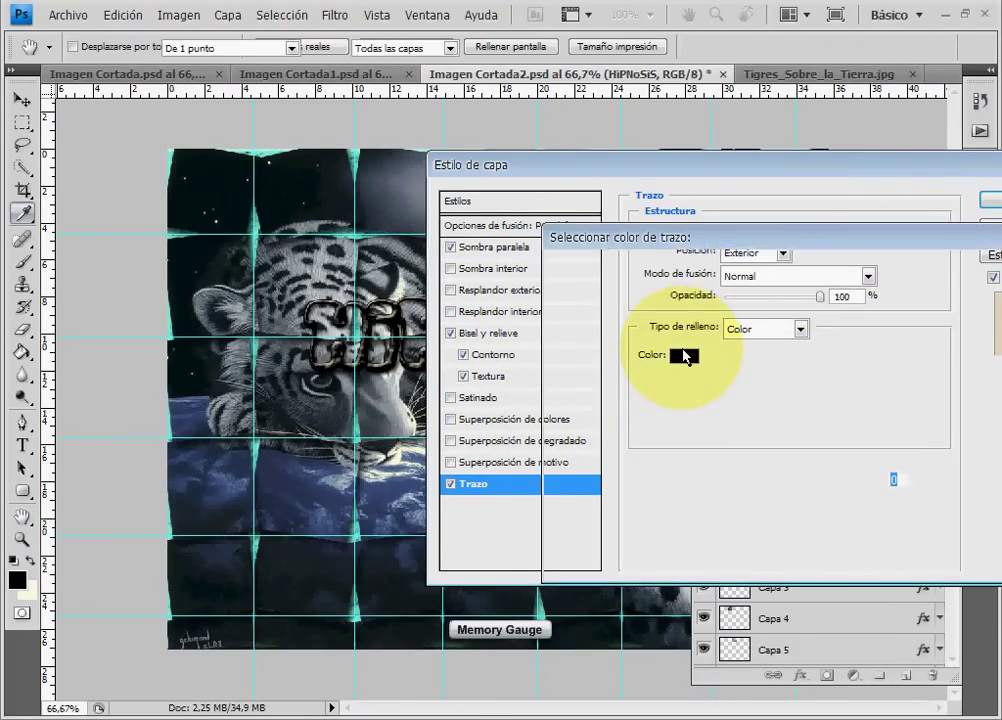
pyautogui.write('255')
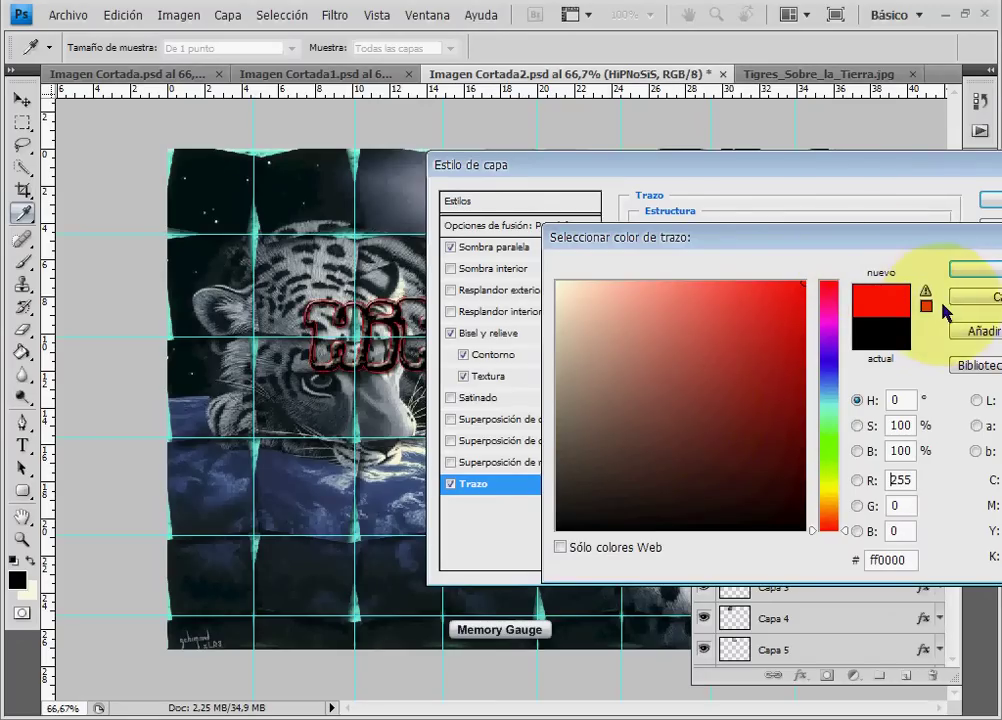
pyautogui.click(828, 368)
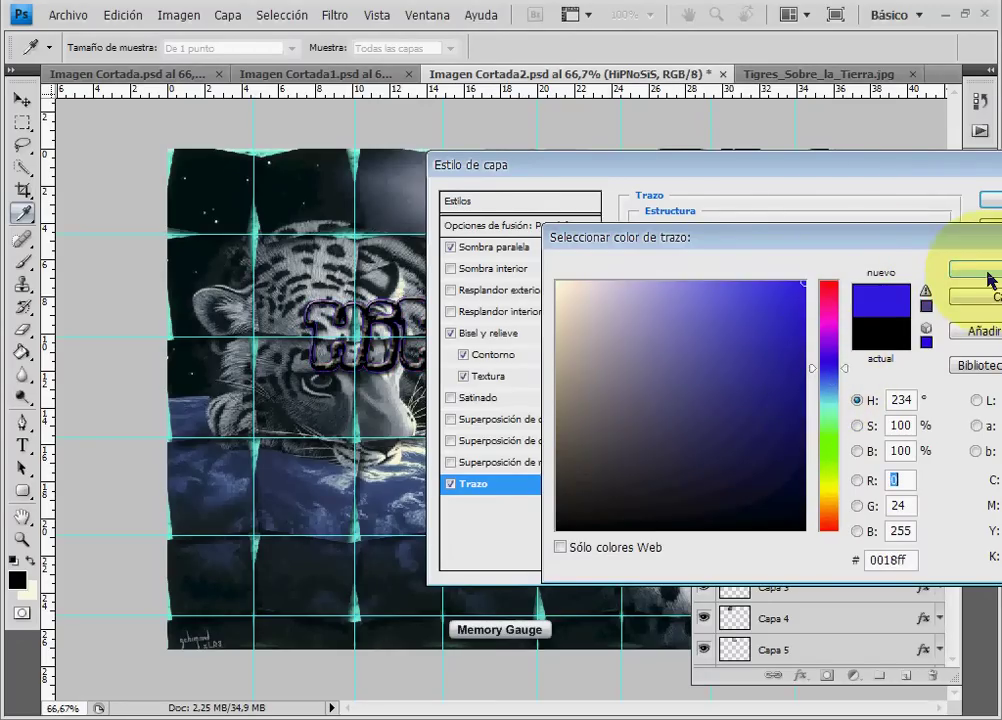
pyautogui.click(986, 272)
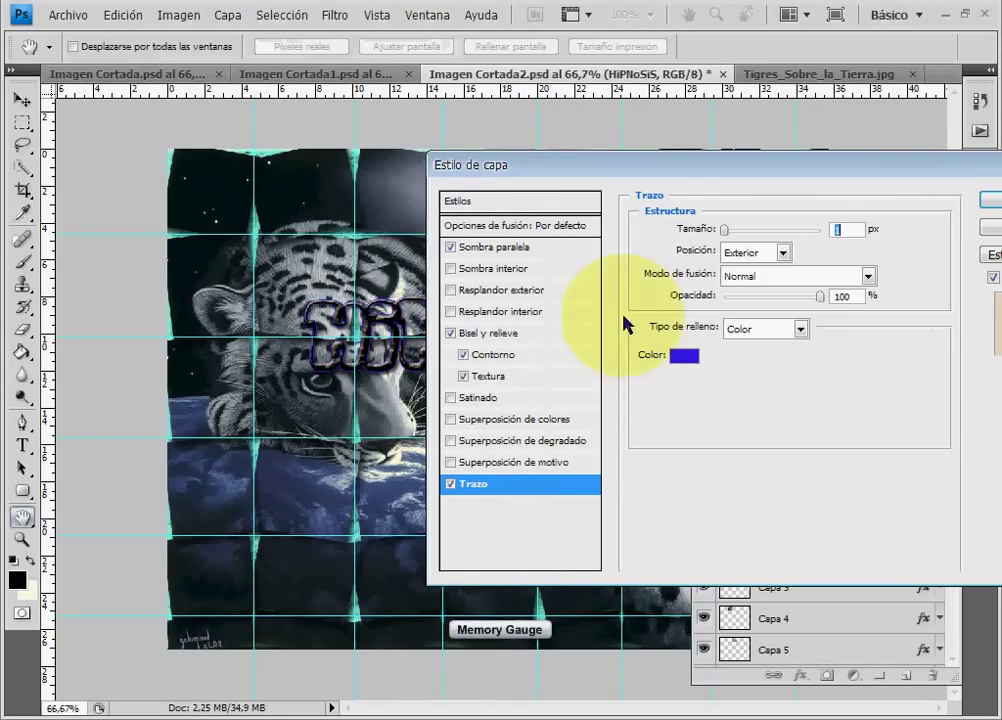
# Add a cyan Color Overlay with slightly reduced opacity
pyautogui.click(563, 420)
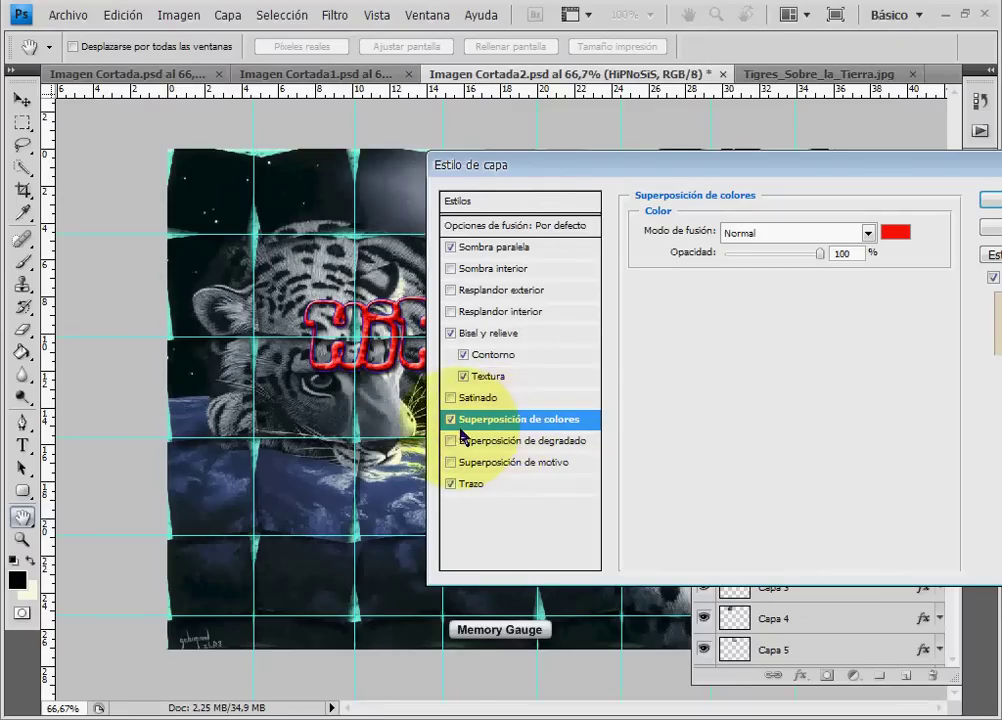
pyautogui.click(898, 233)
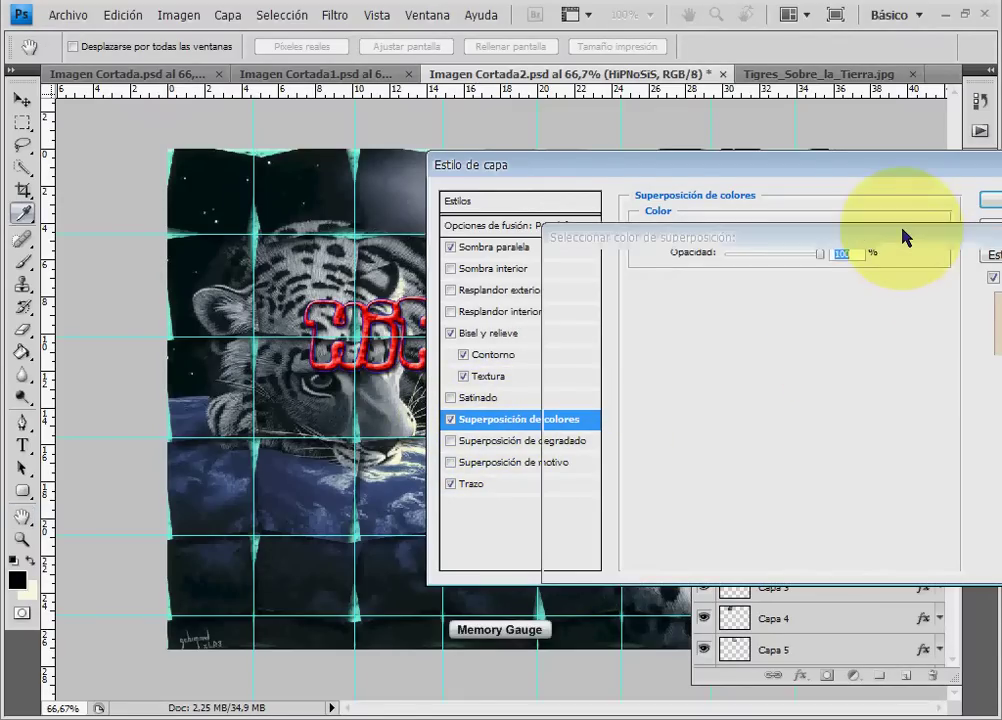
pyautogui.click(826, 412)
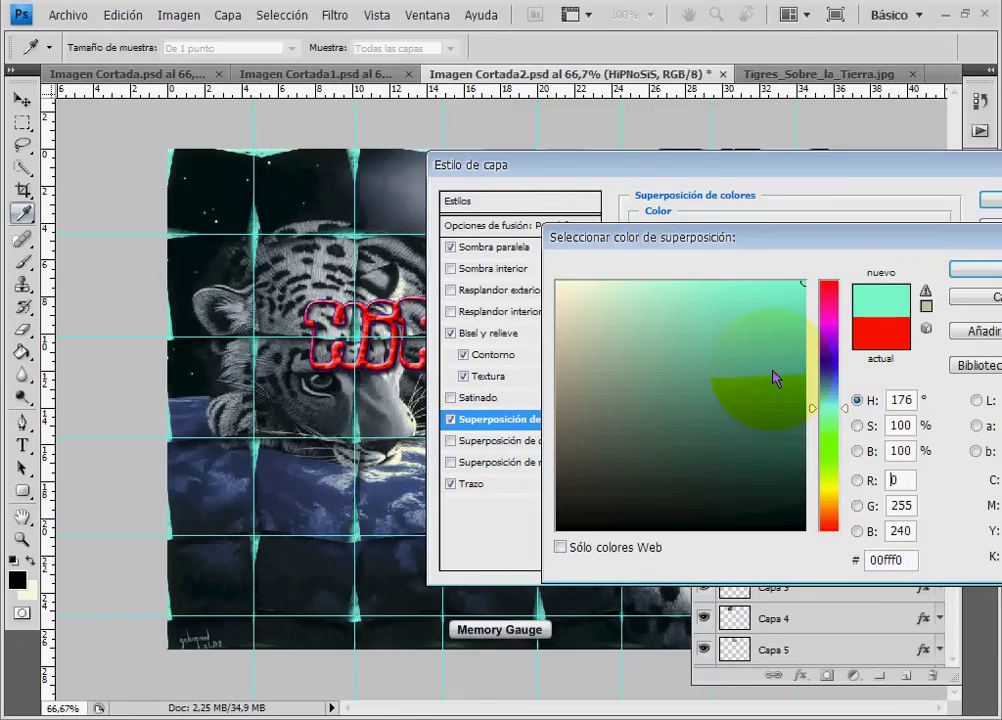
pyautogui.click(975, 269)
pyautogui.moveTo(820, 253); pyautogui.dragTo(794, 256)
# Apply the layer styles and set the HiPNoSiS layer opacity to 57%
pyautogui.click(988, 200)
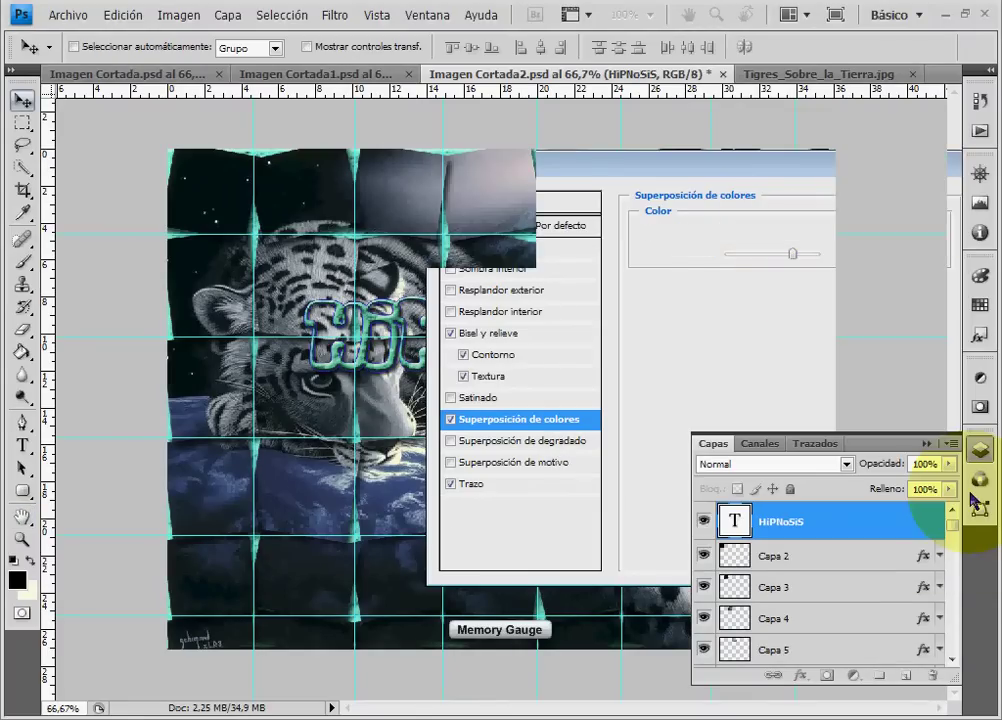
pyautogui.click(948, 463)
pyautogui.moveTo(916, 484); pyautogui.dragTo(902, 487)
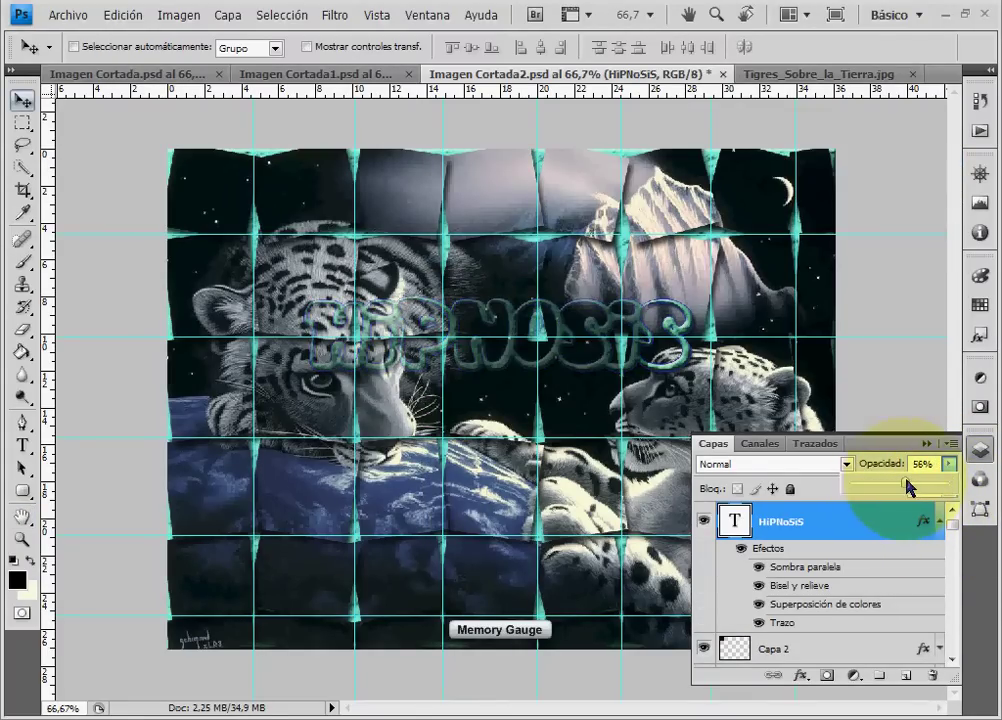
pyautogui.click(940, 522)
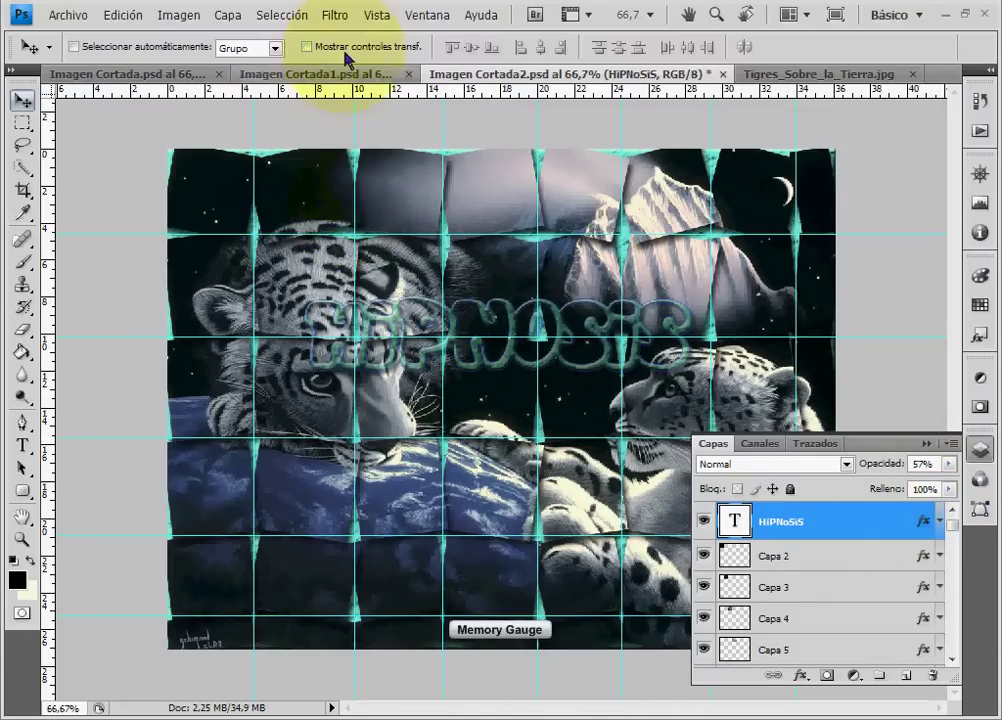
# Hide the rulers with Vista > Reglas
pyautogui.click(377, 15)
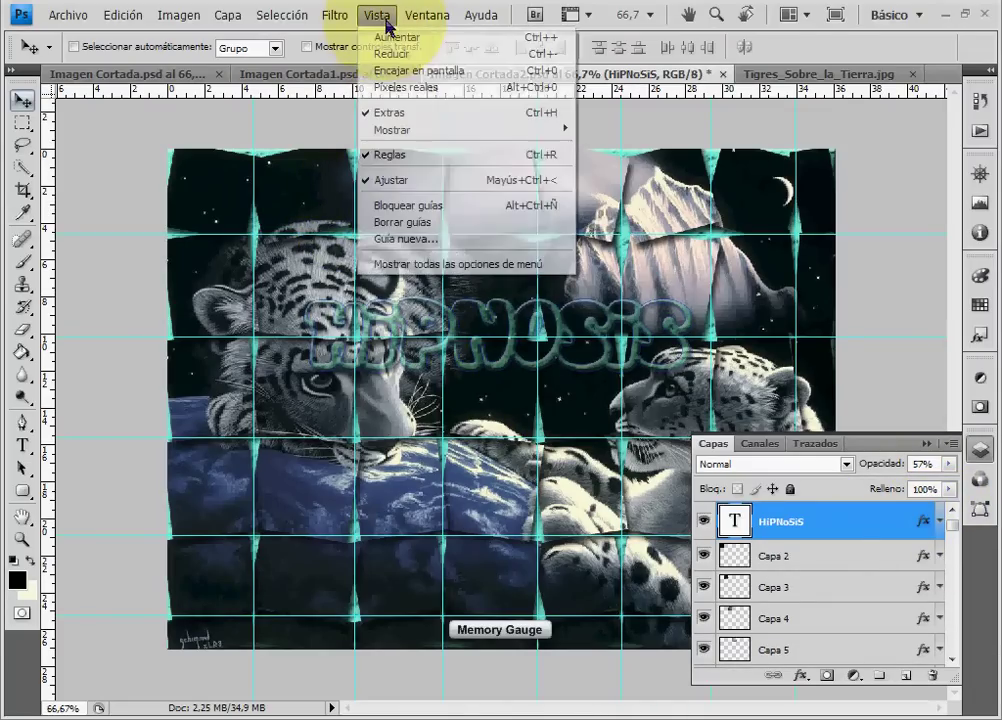
pyautogui.click(460, 155)
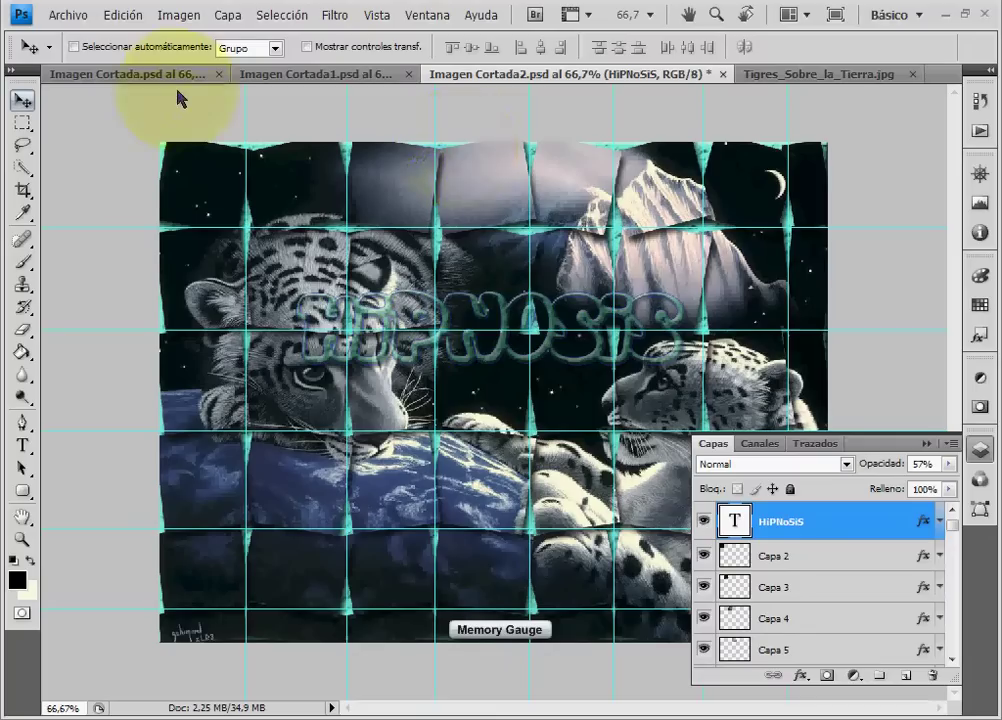
pyautogui.click(62, 16)
# Save the wallpaper as Imagen Cortada2.jpg in JPEG format at quality 10
pyautogui.click(95, 171)
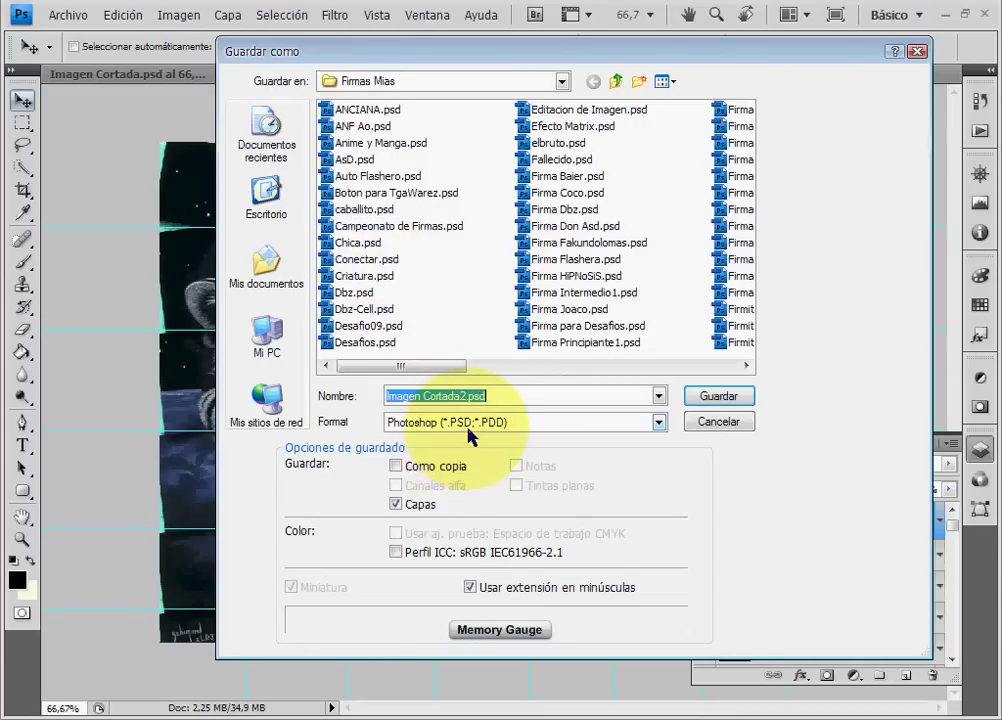
pyautogui.click(467, 428)
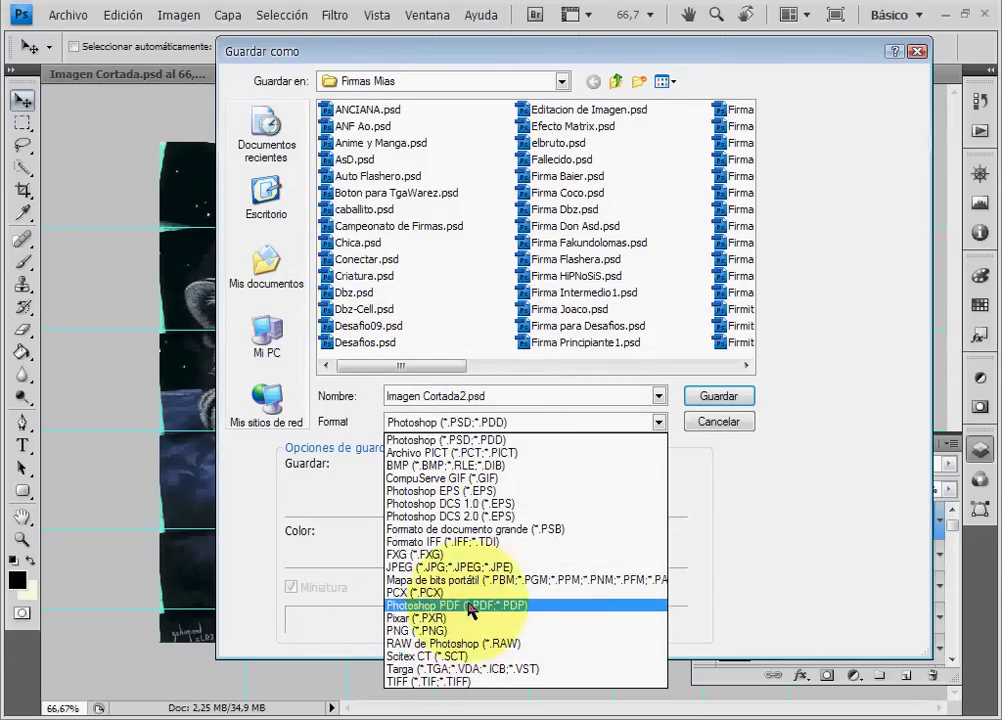
pyautogui.click(450, 570)
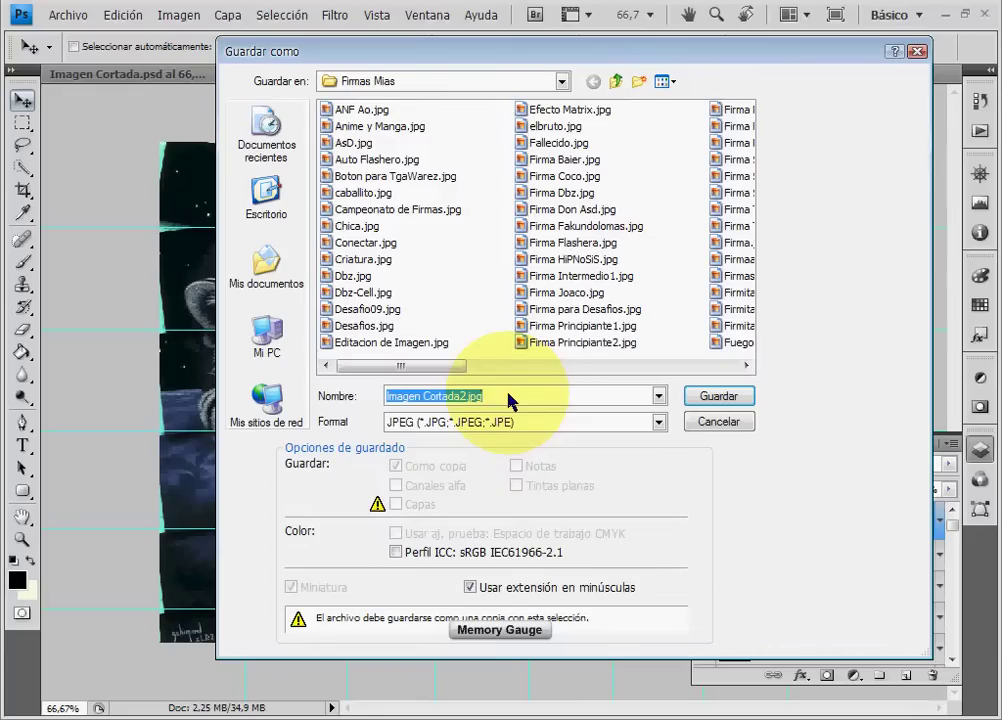
pyautogui.click(734, 404)
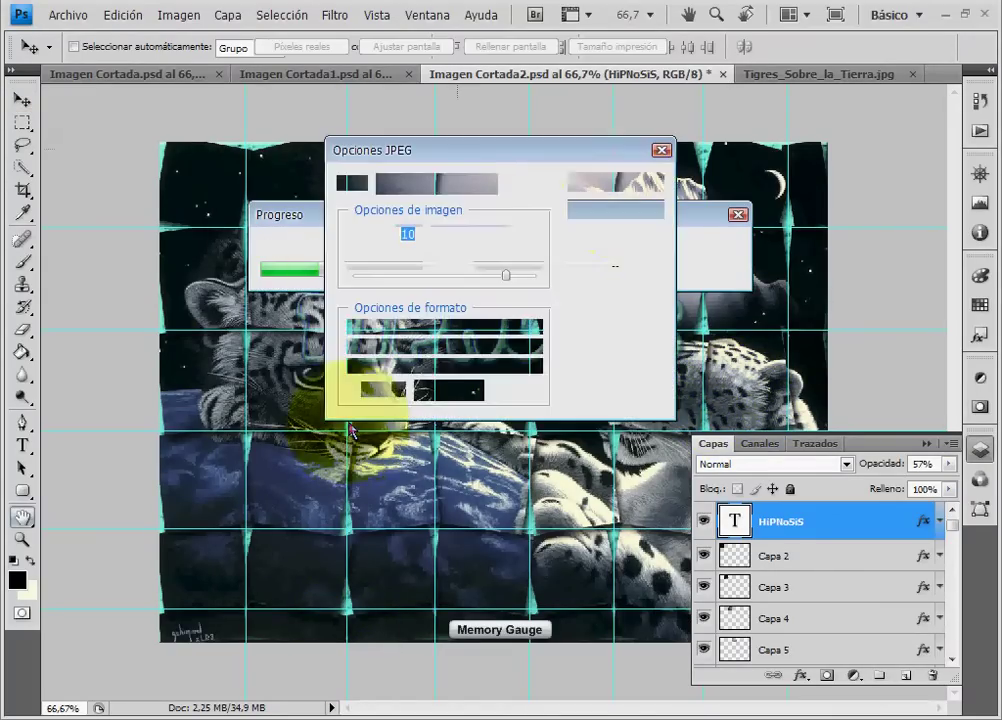
pyautogui.click(640, 180)
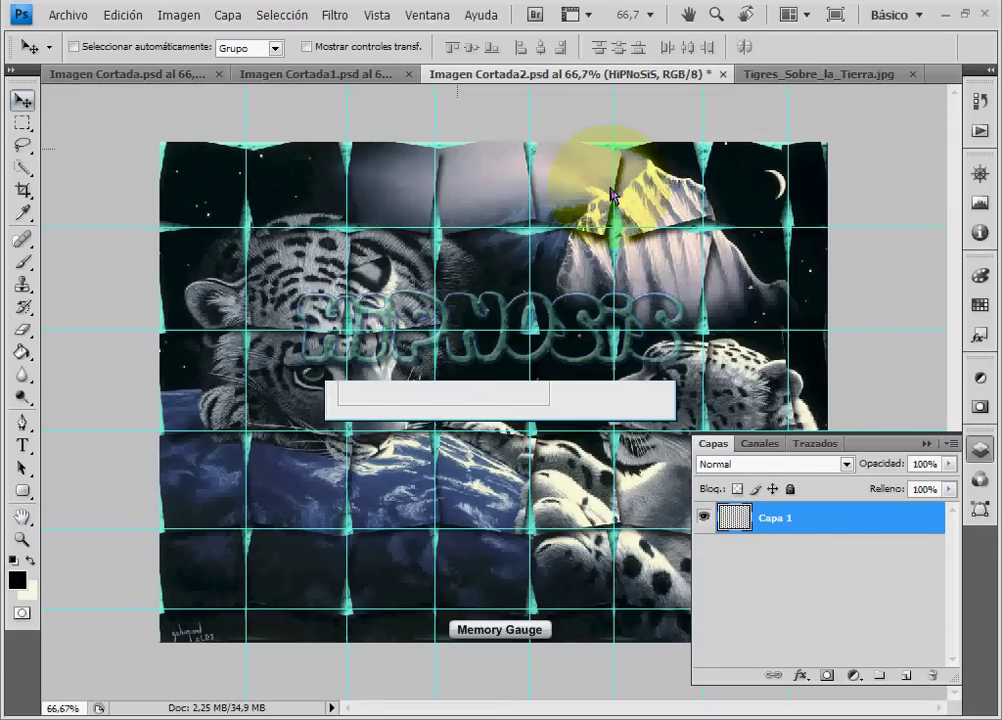